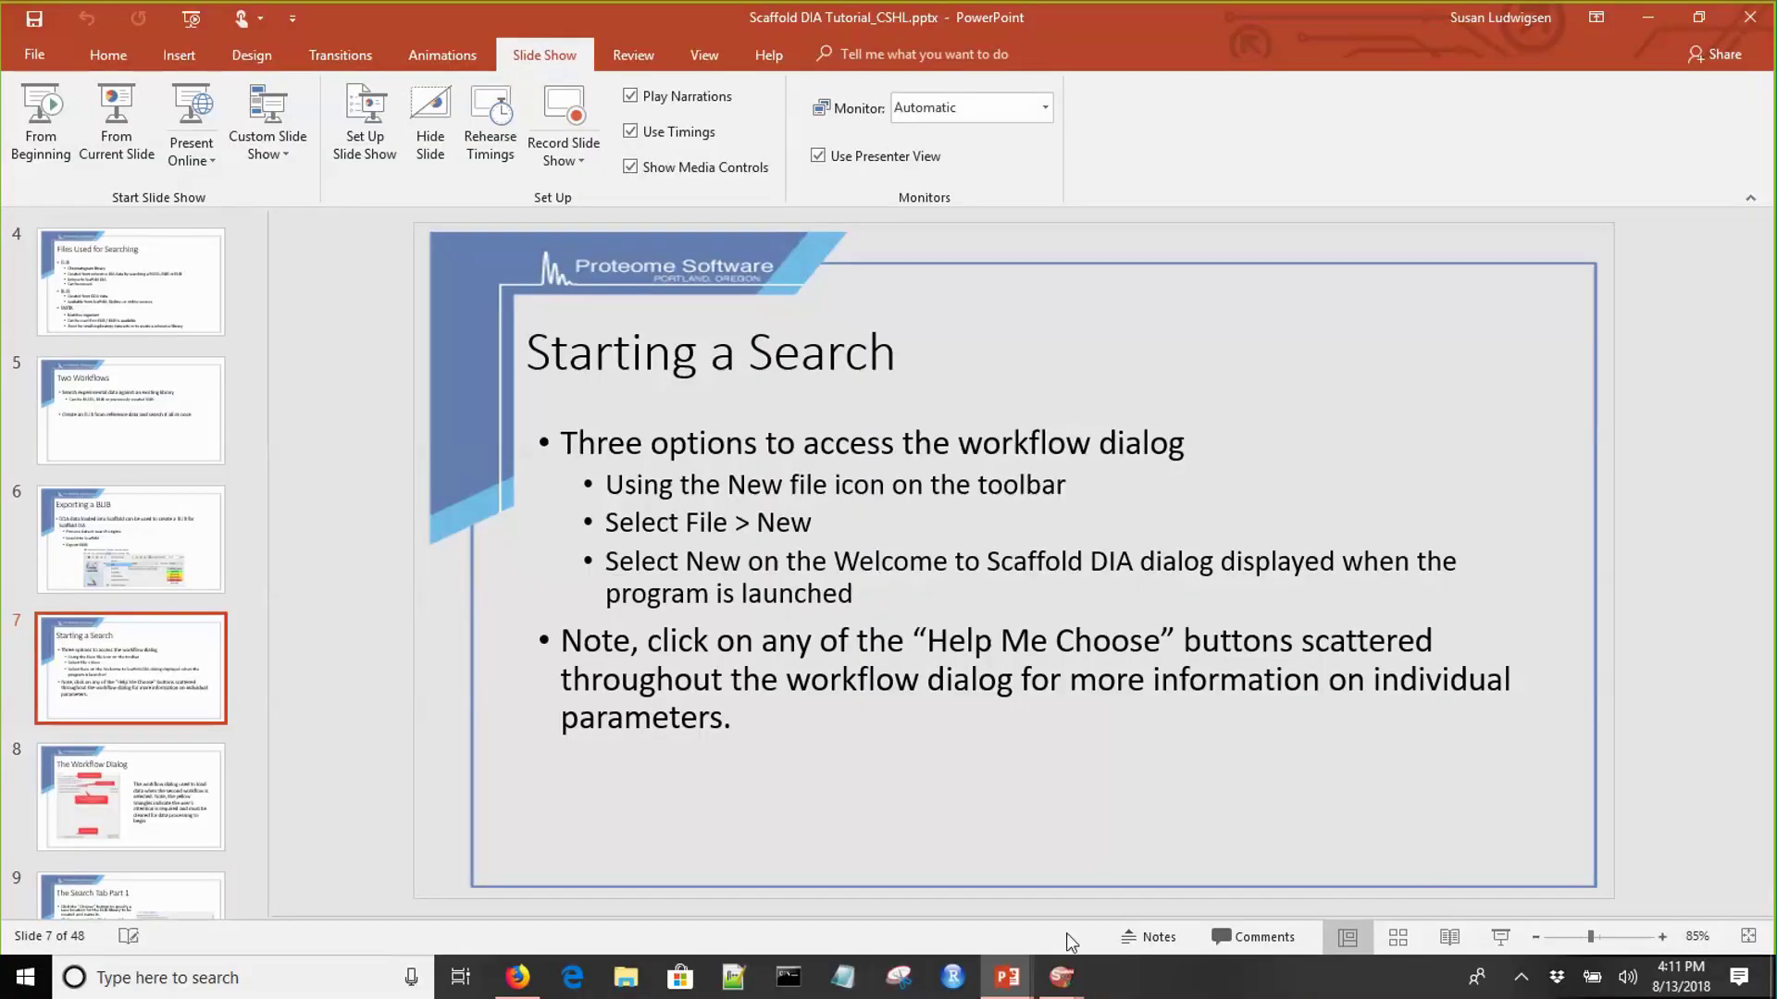
- Begin a new Scaffold DIA experiment using 'Create a reference library and search against it'
{"action": "mouse_move", "coordinate": [1061, 985]}
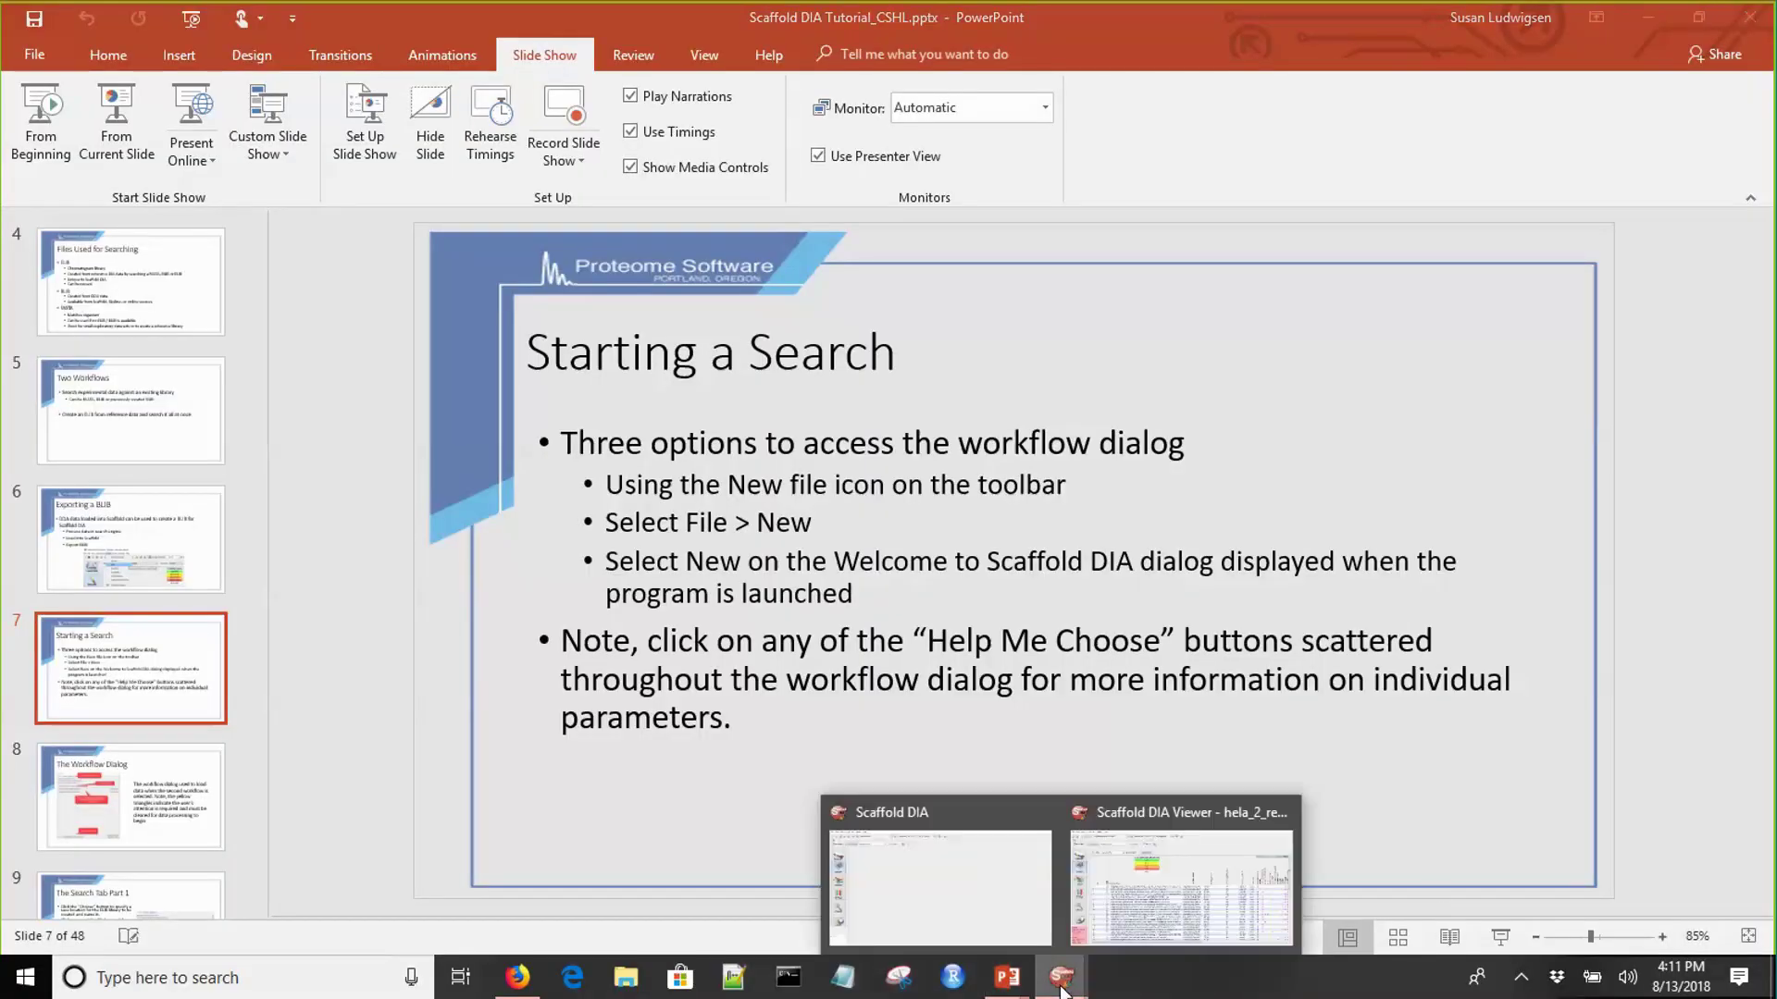
{"action": "left_click", "coordinate": [992, 908]}
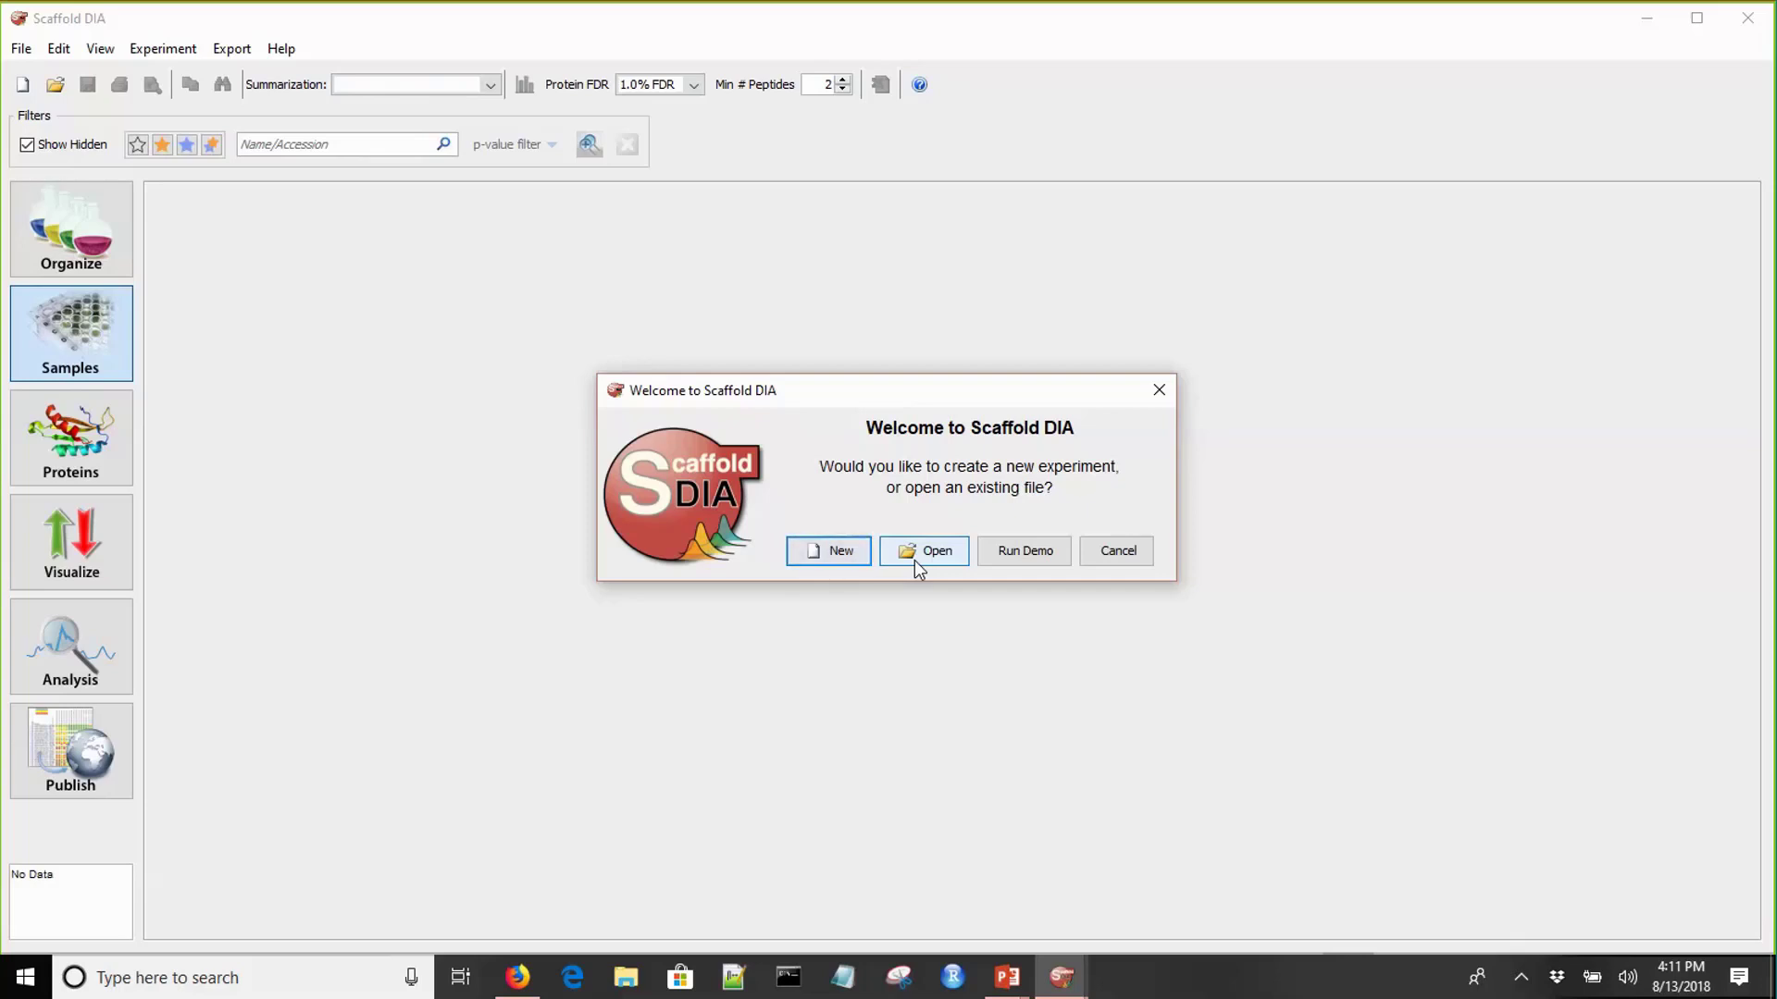
{"action": "left_click", "coordinate": [829, 555]}
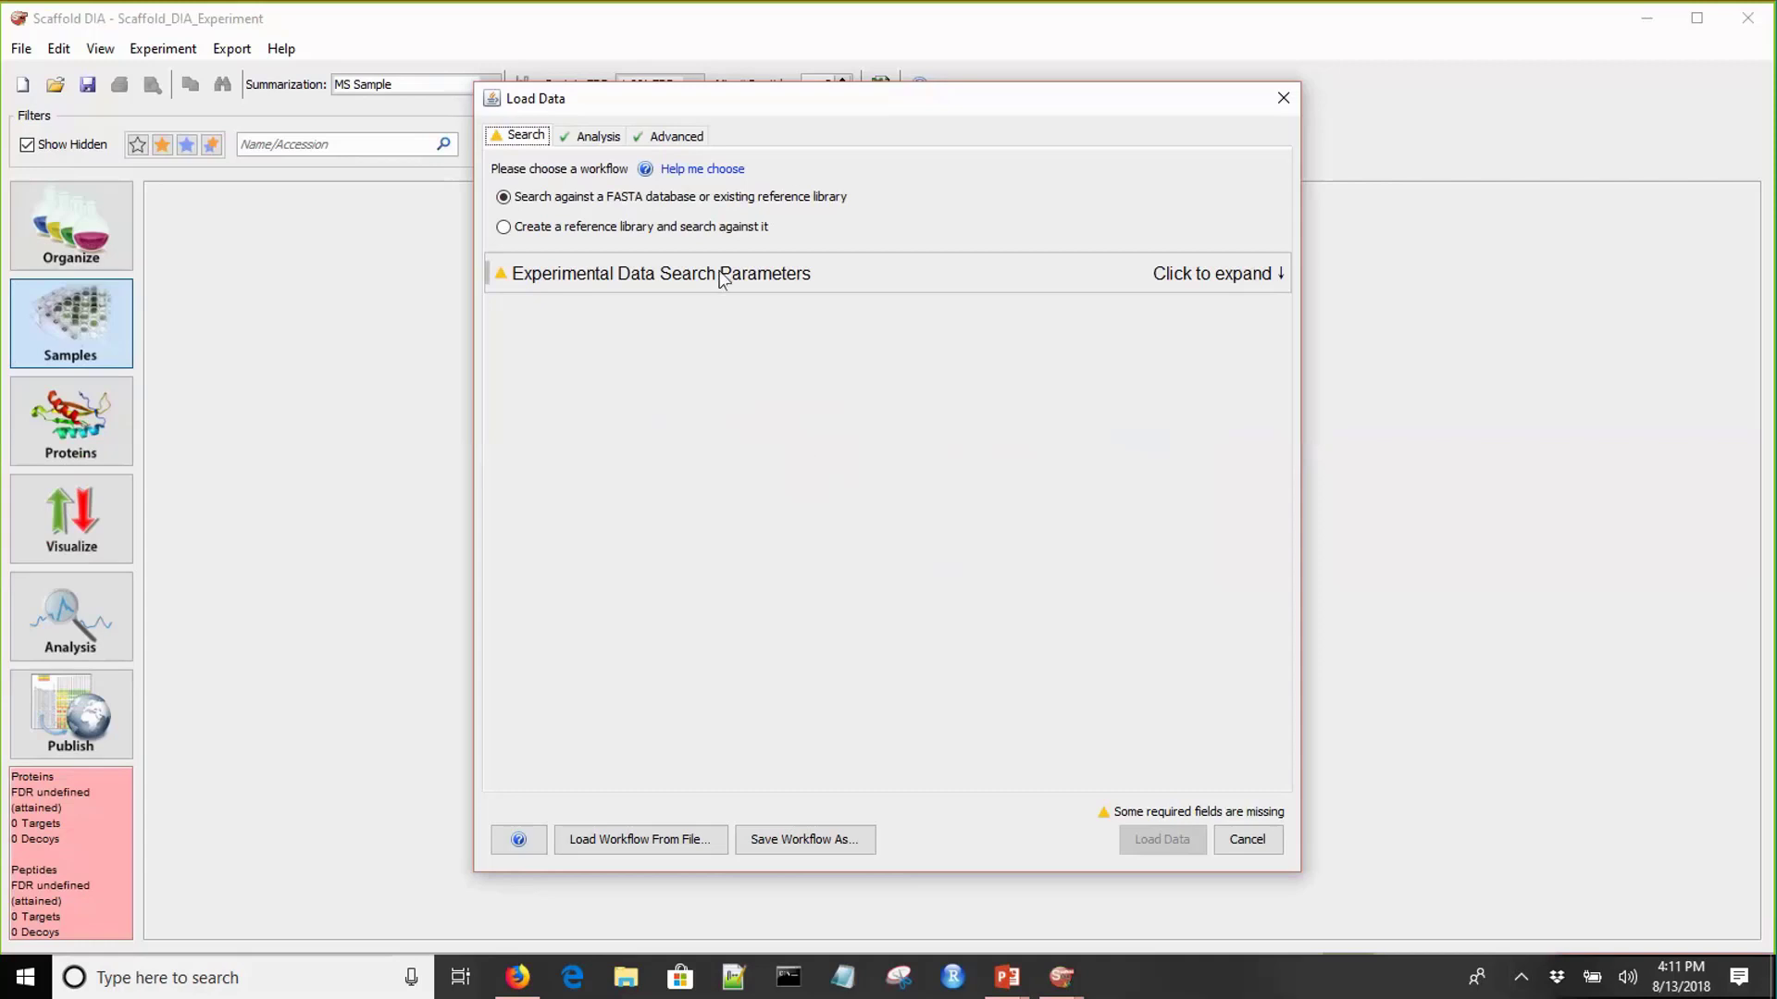
{"action": "left_click", "coordinate": [687, 226]}
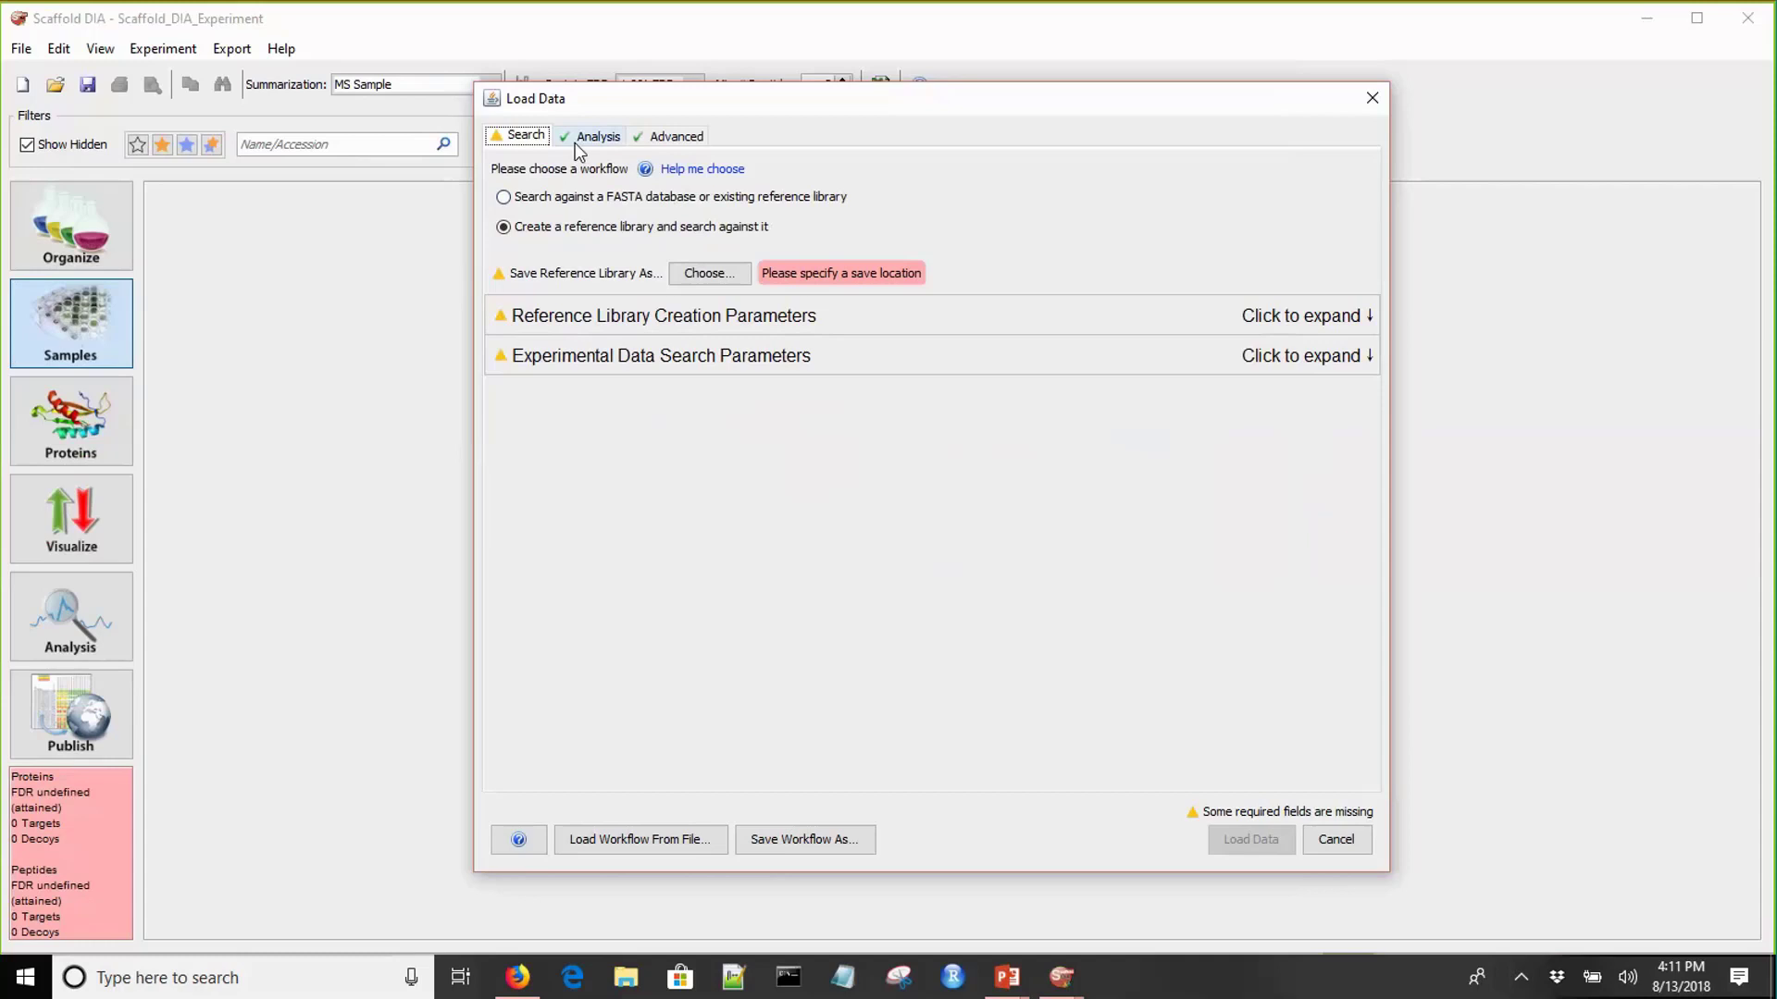
- Save the reference library as My Chromatogram Library.elib in ColdSpringHarbor_class and show its creation parameters
{"action": "left_click", "coordinate": [695, 283]}
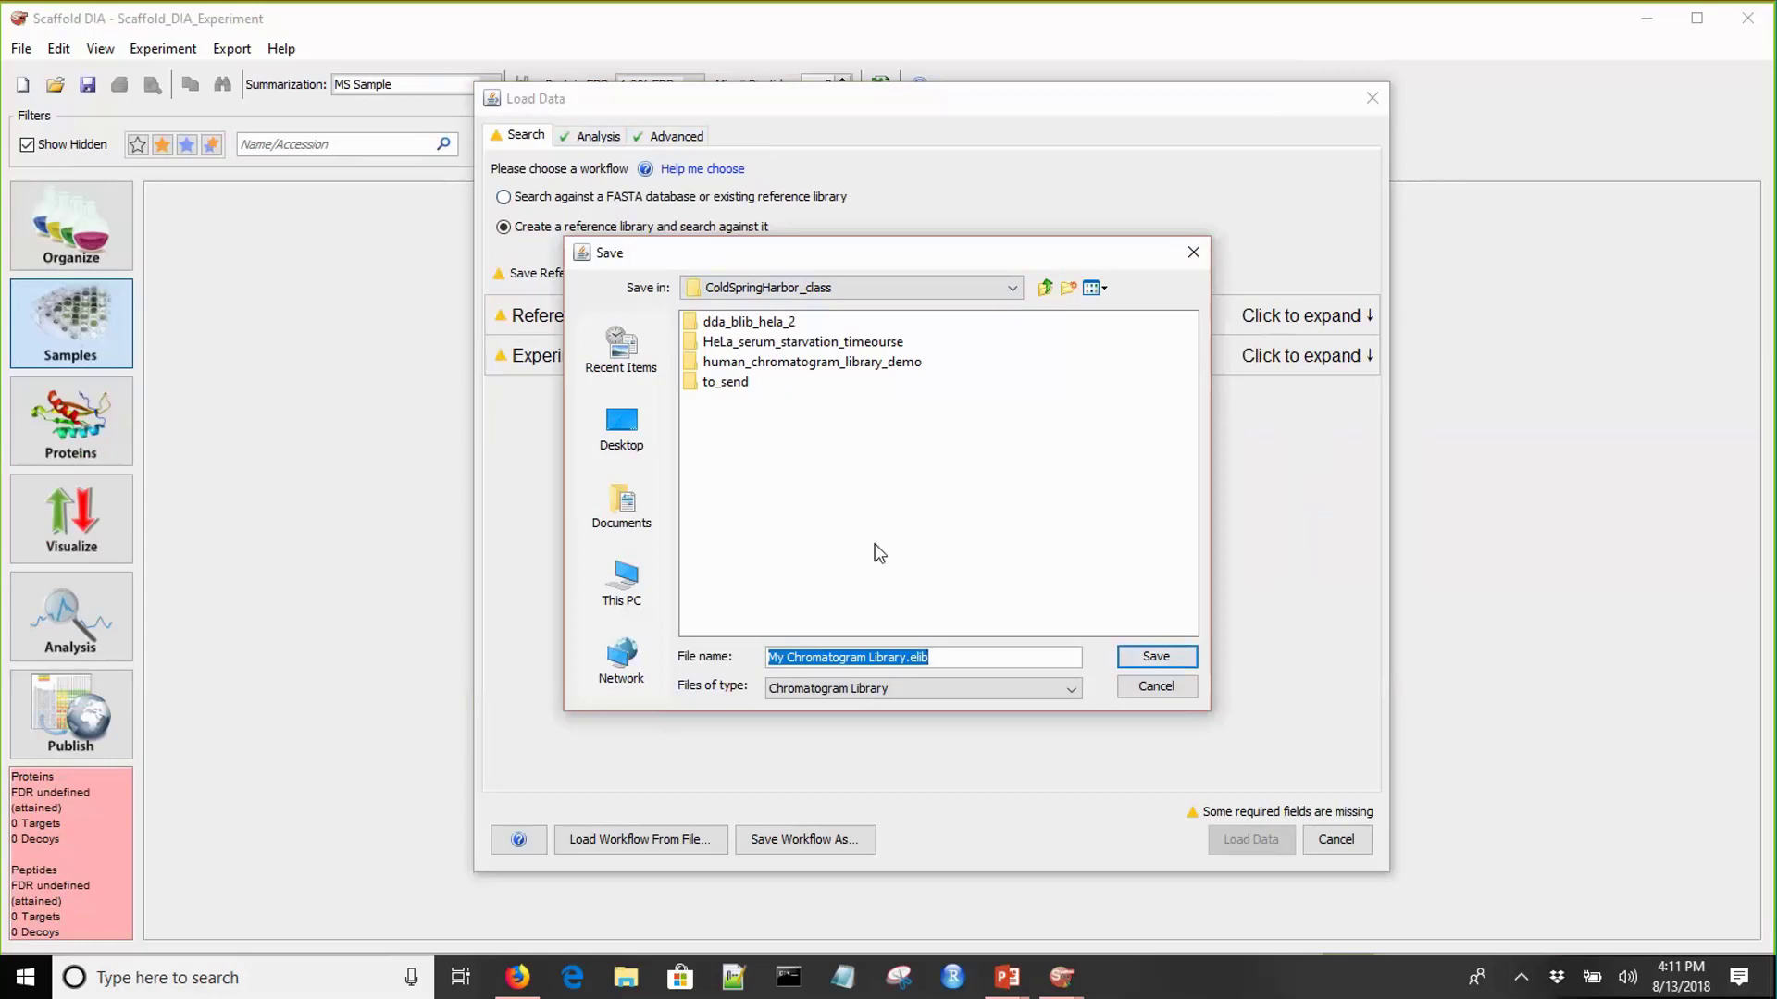
{"action": "left_click", "coordinate": [1155, 656]}
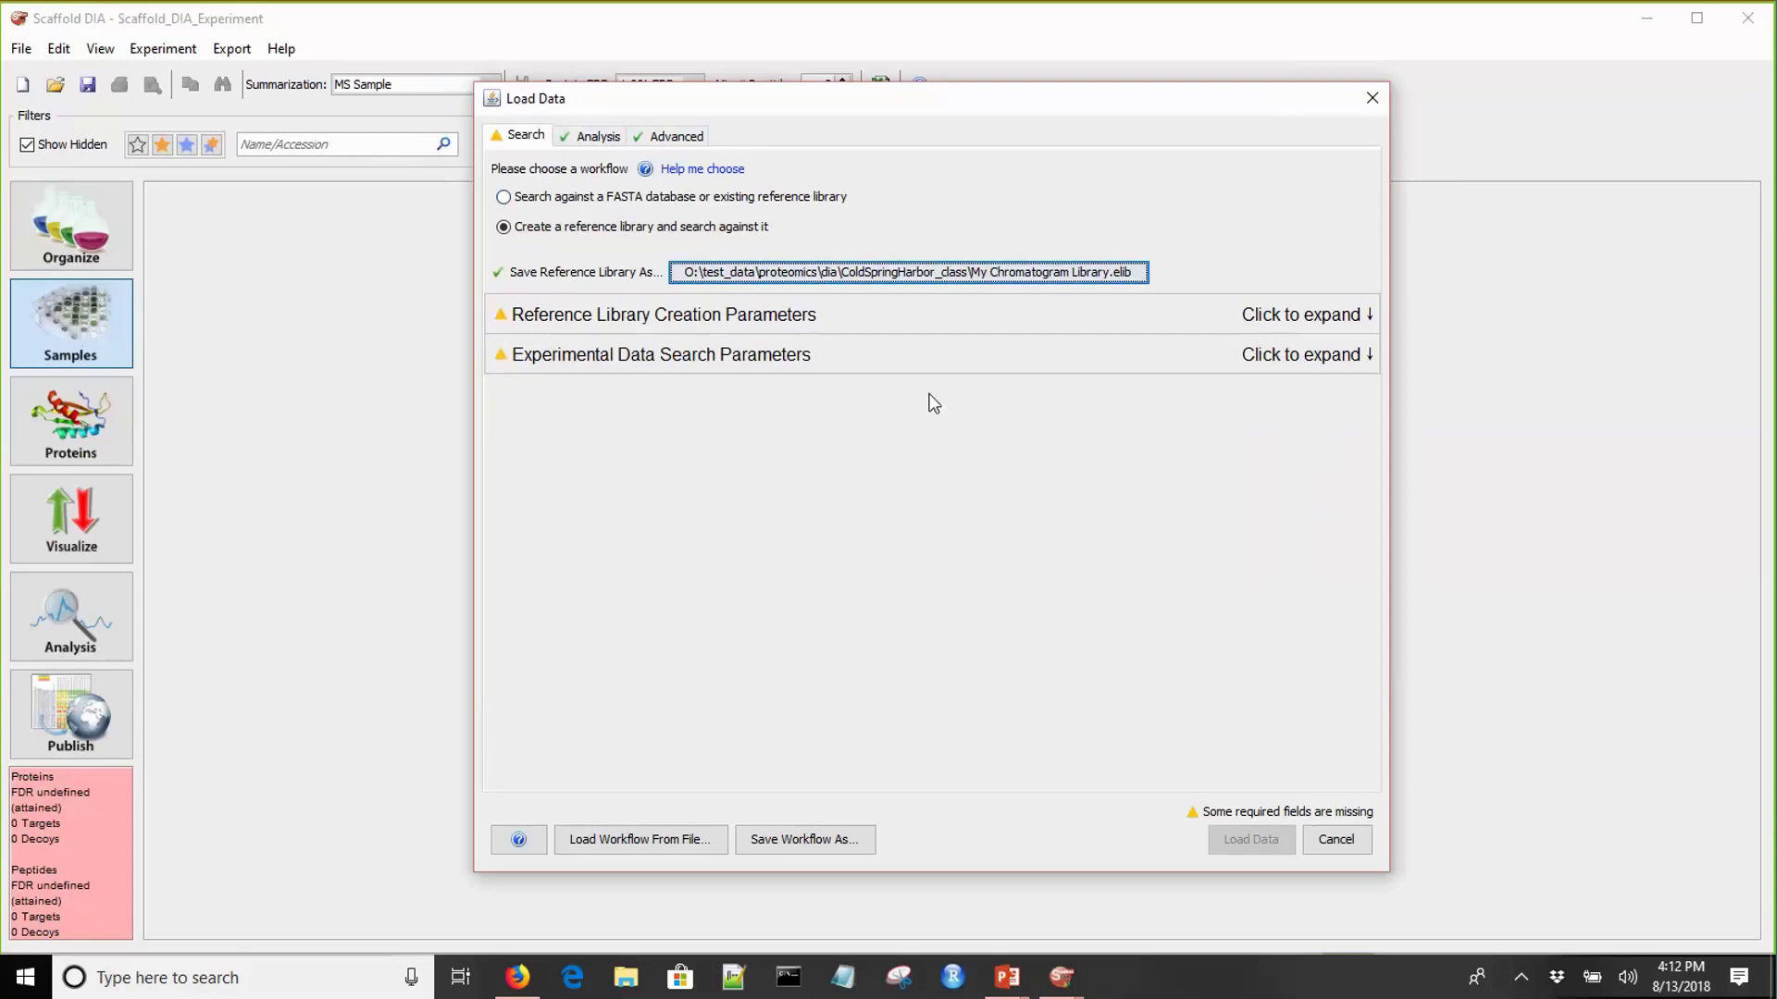
{"action": "left_click", "coordinate": [773, 314]}
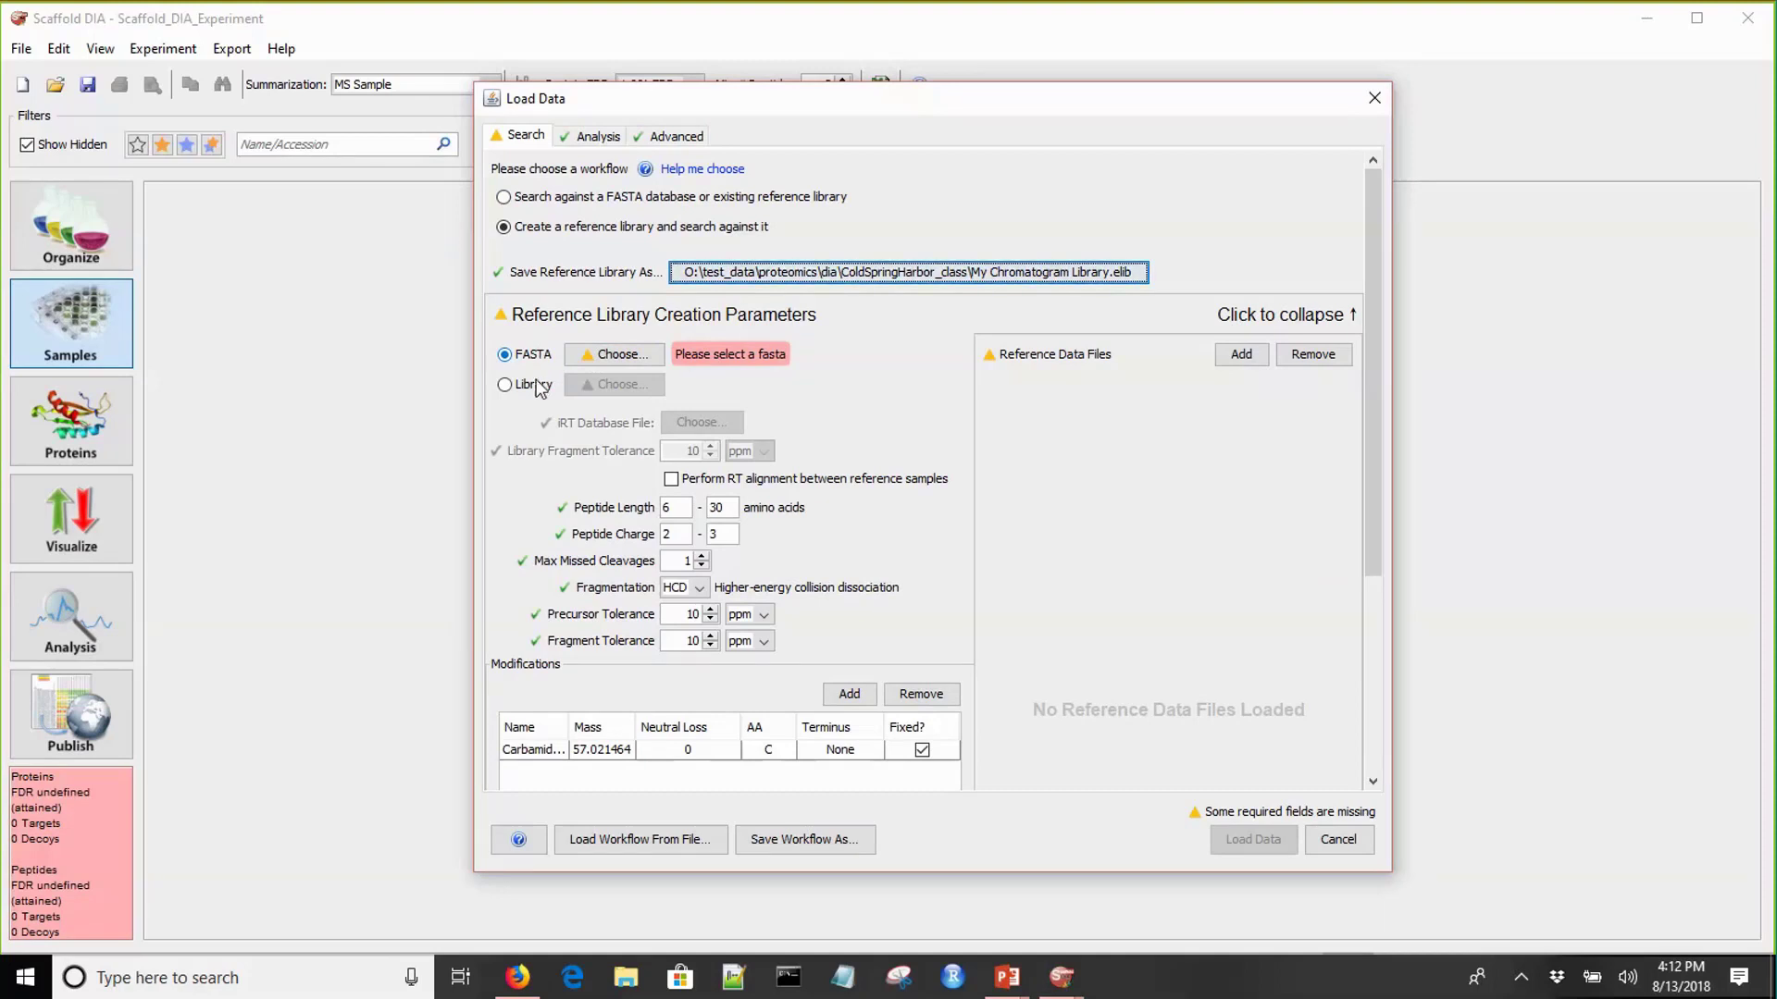
- Set D:\CSHL course\uniprot_human_2018.fasta as the reference library's FASTA database
{"action": "left_click", "coordinate": [608, 357]}
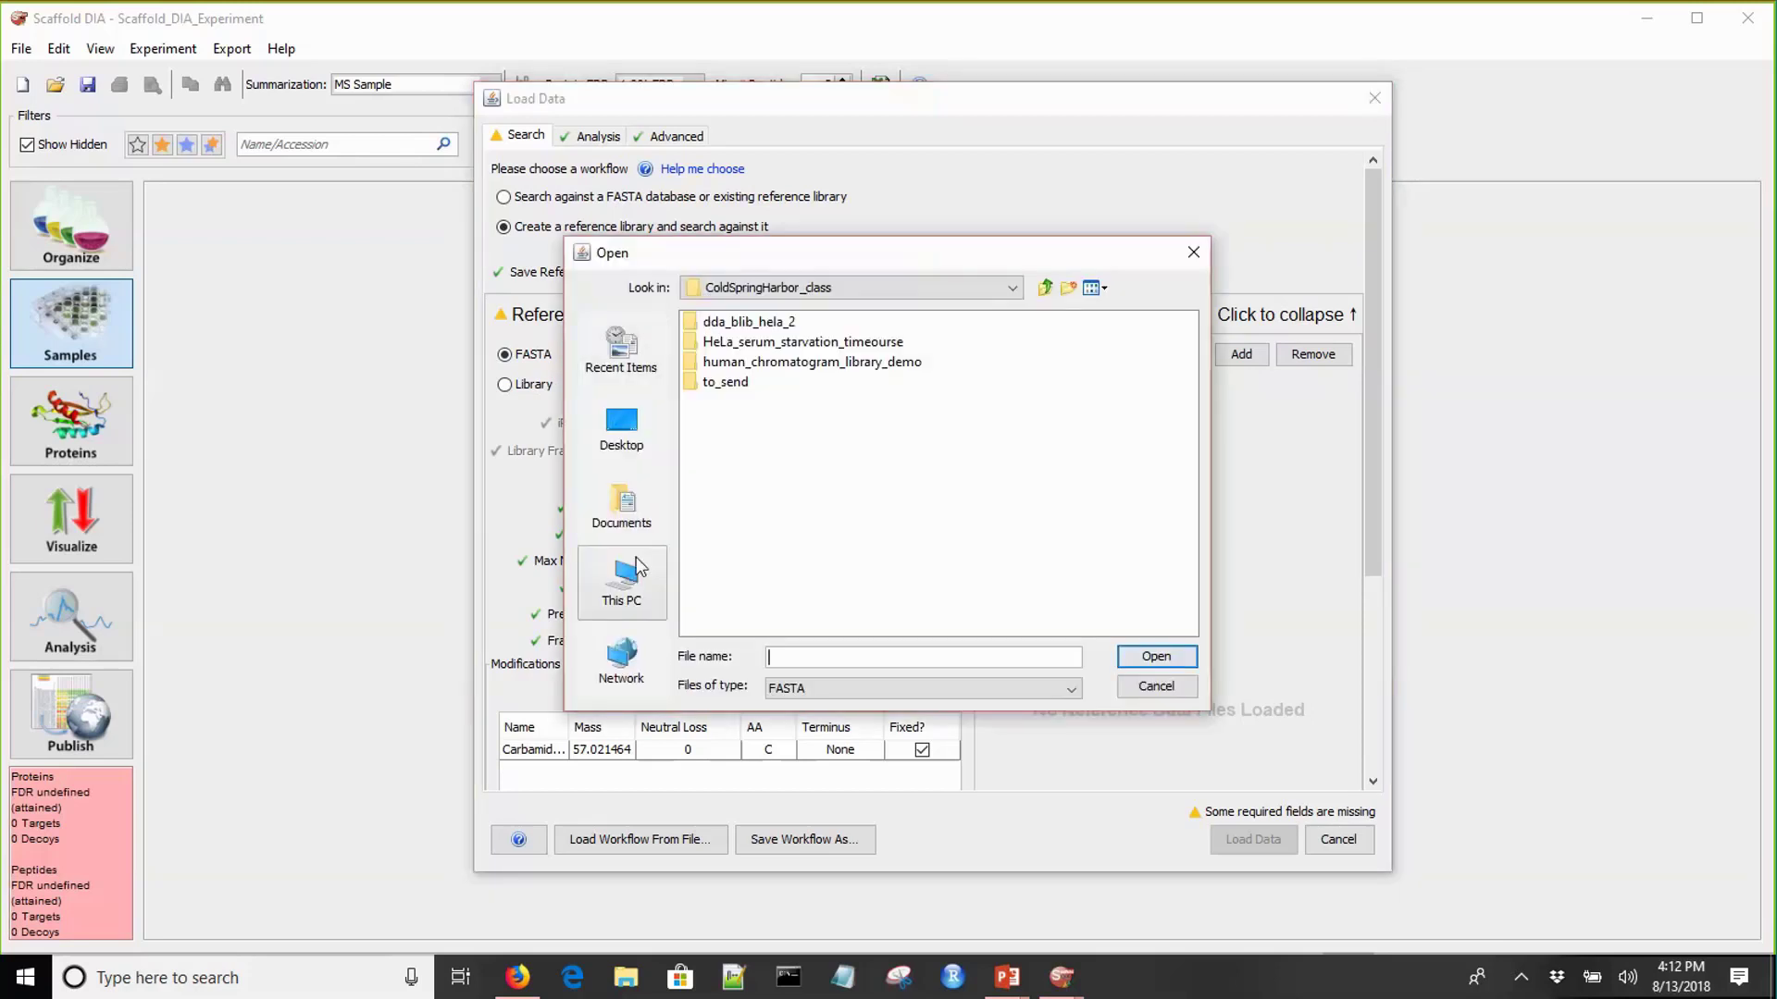
{"action": "left_click", "coordinate": [636, 560]}
{"action": "left_click", "coordinate": [722, 489]}
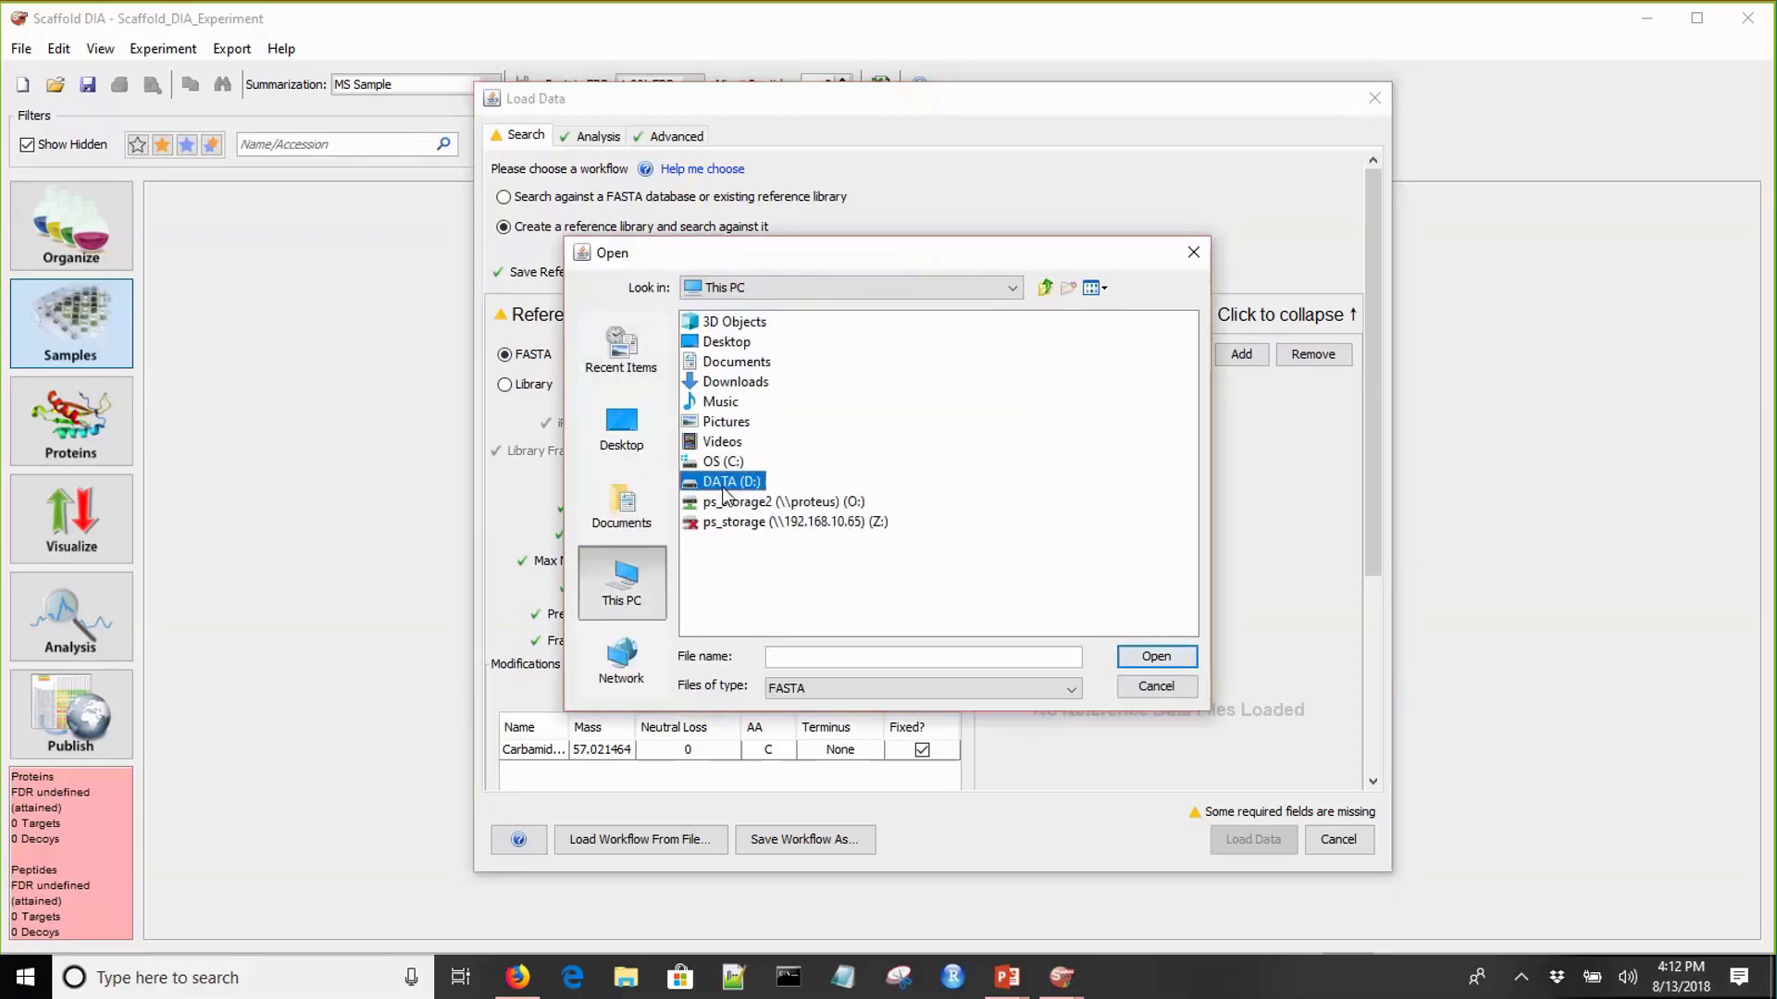
{"action": "double_click", "coordinate": [724, 490]}
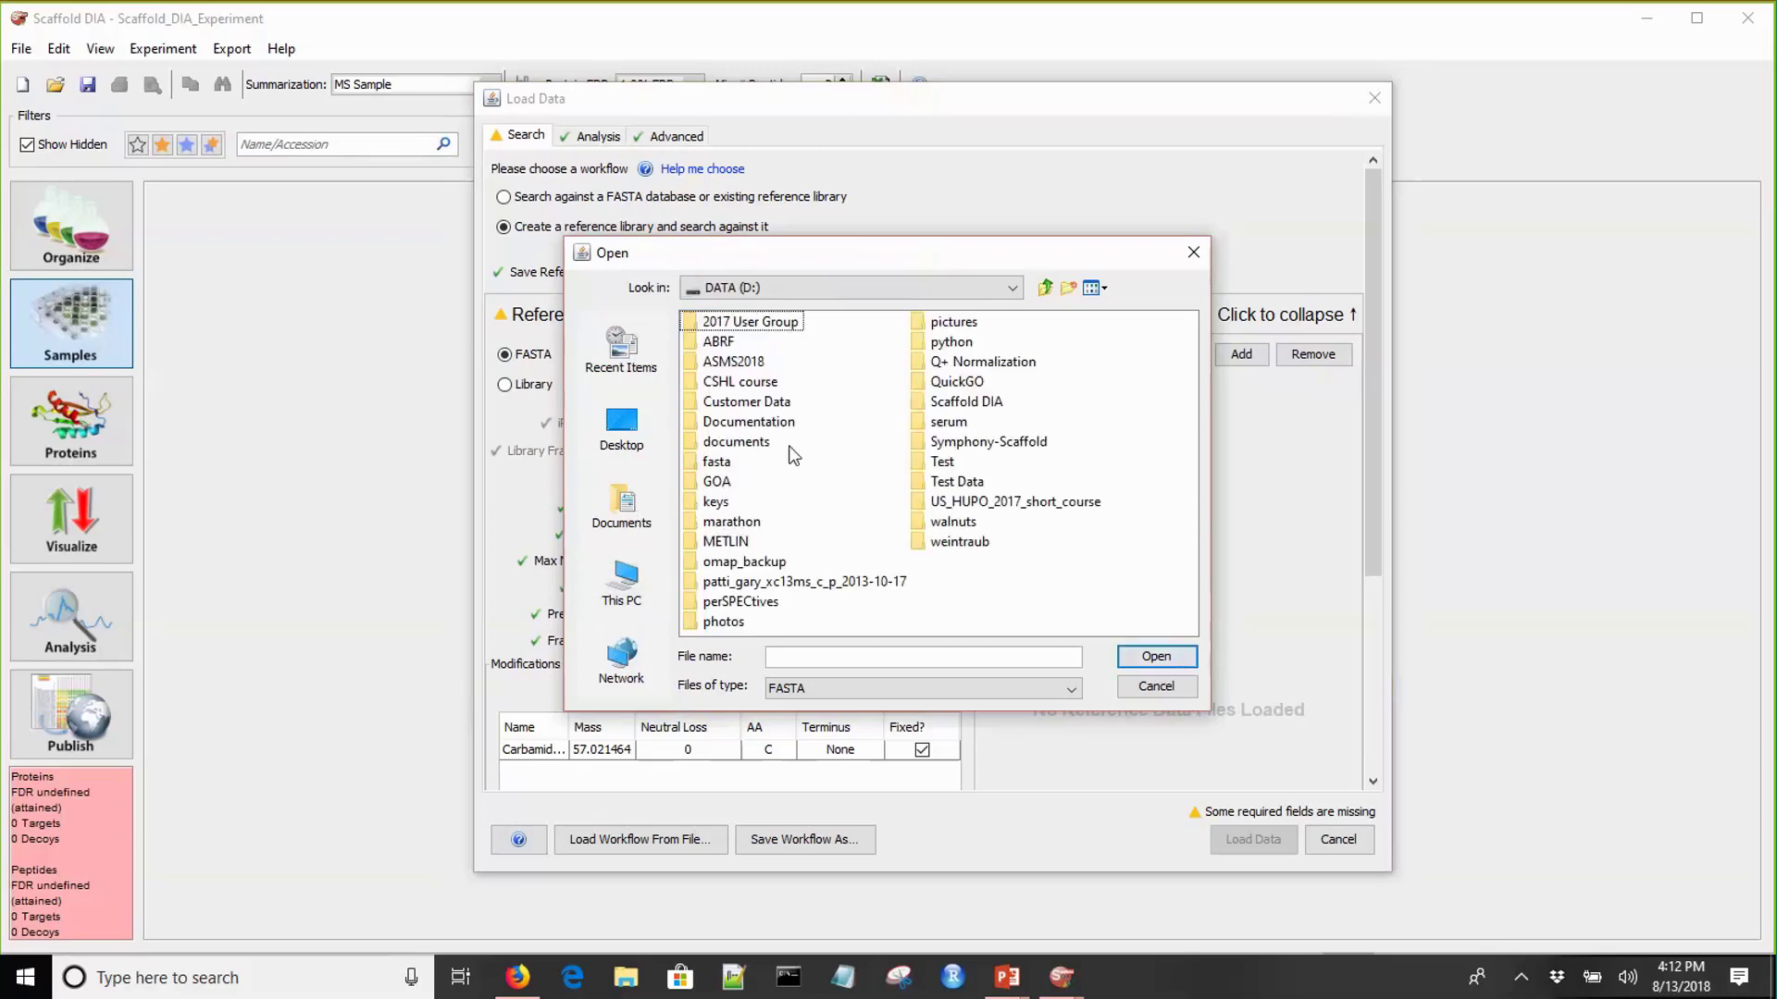
{"action": "double_click", "coordinate": [748, 385]}
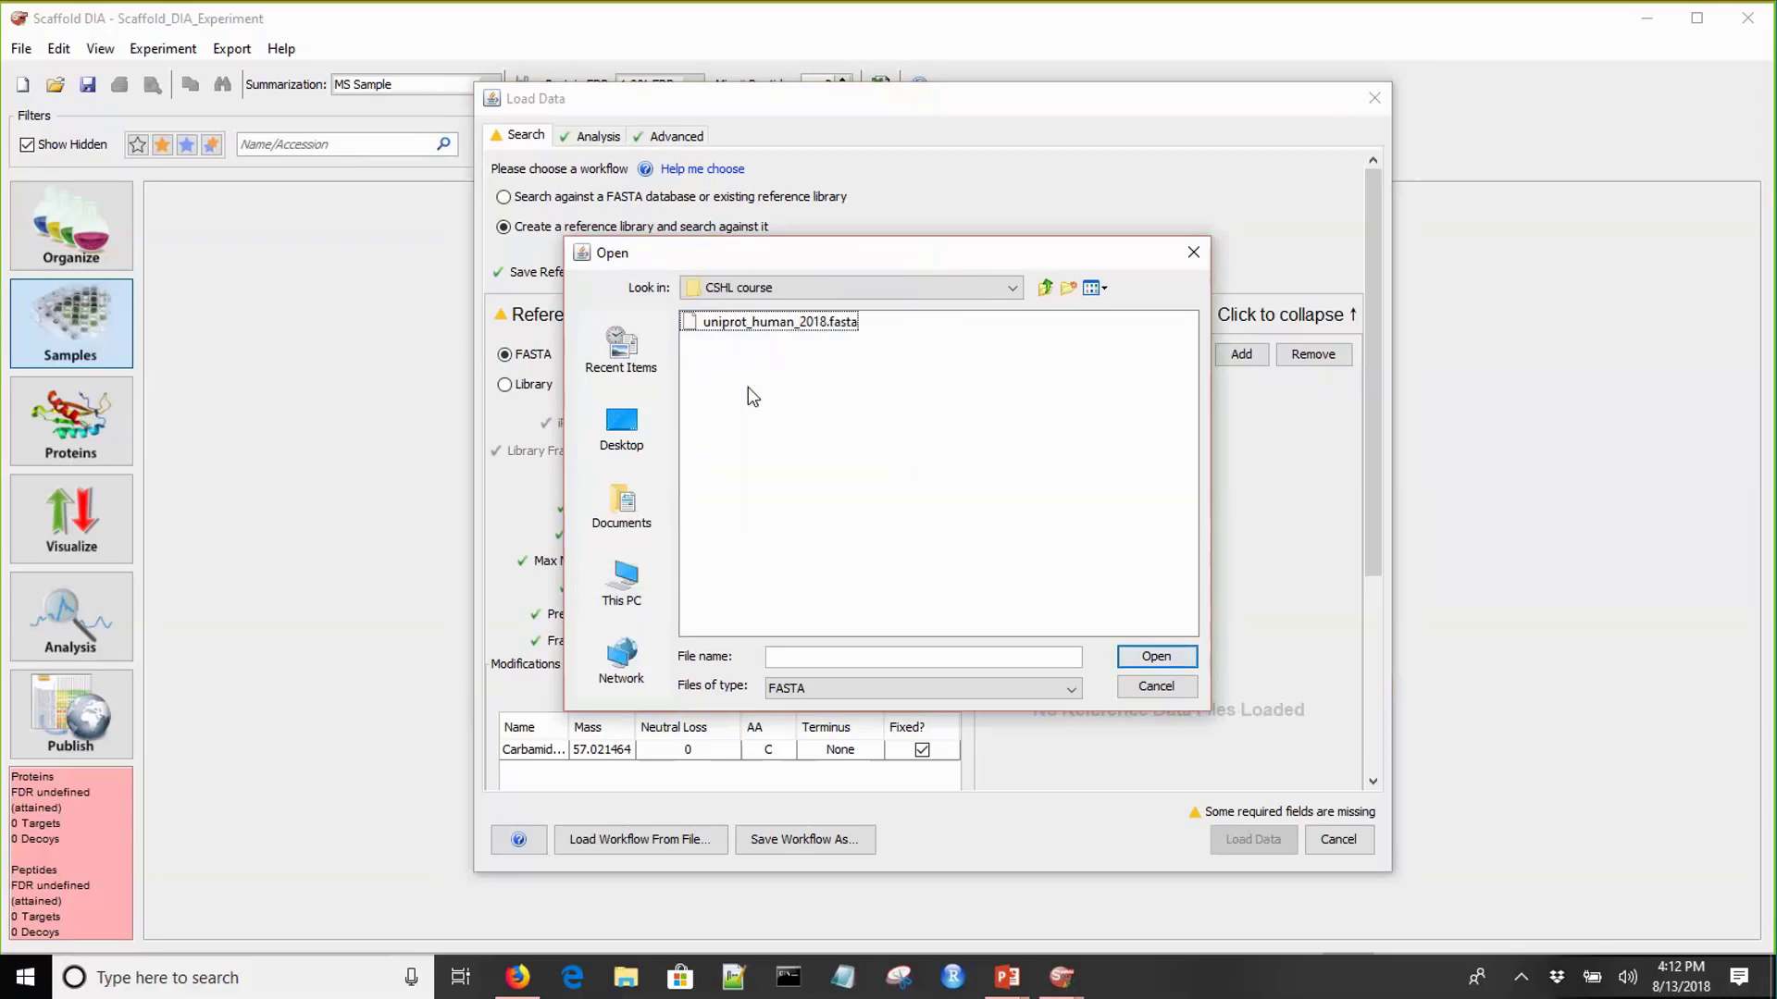
{"action": "left_click", "coordinate": [769, 321]}
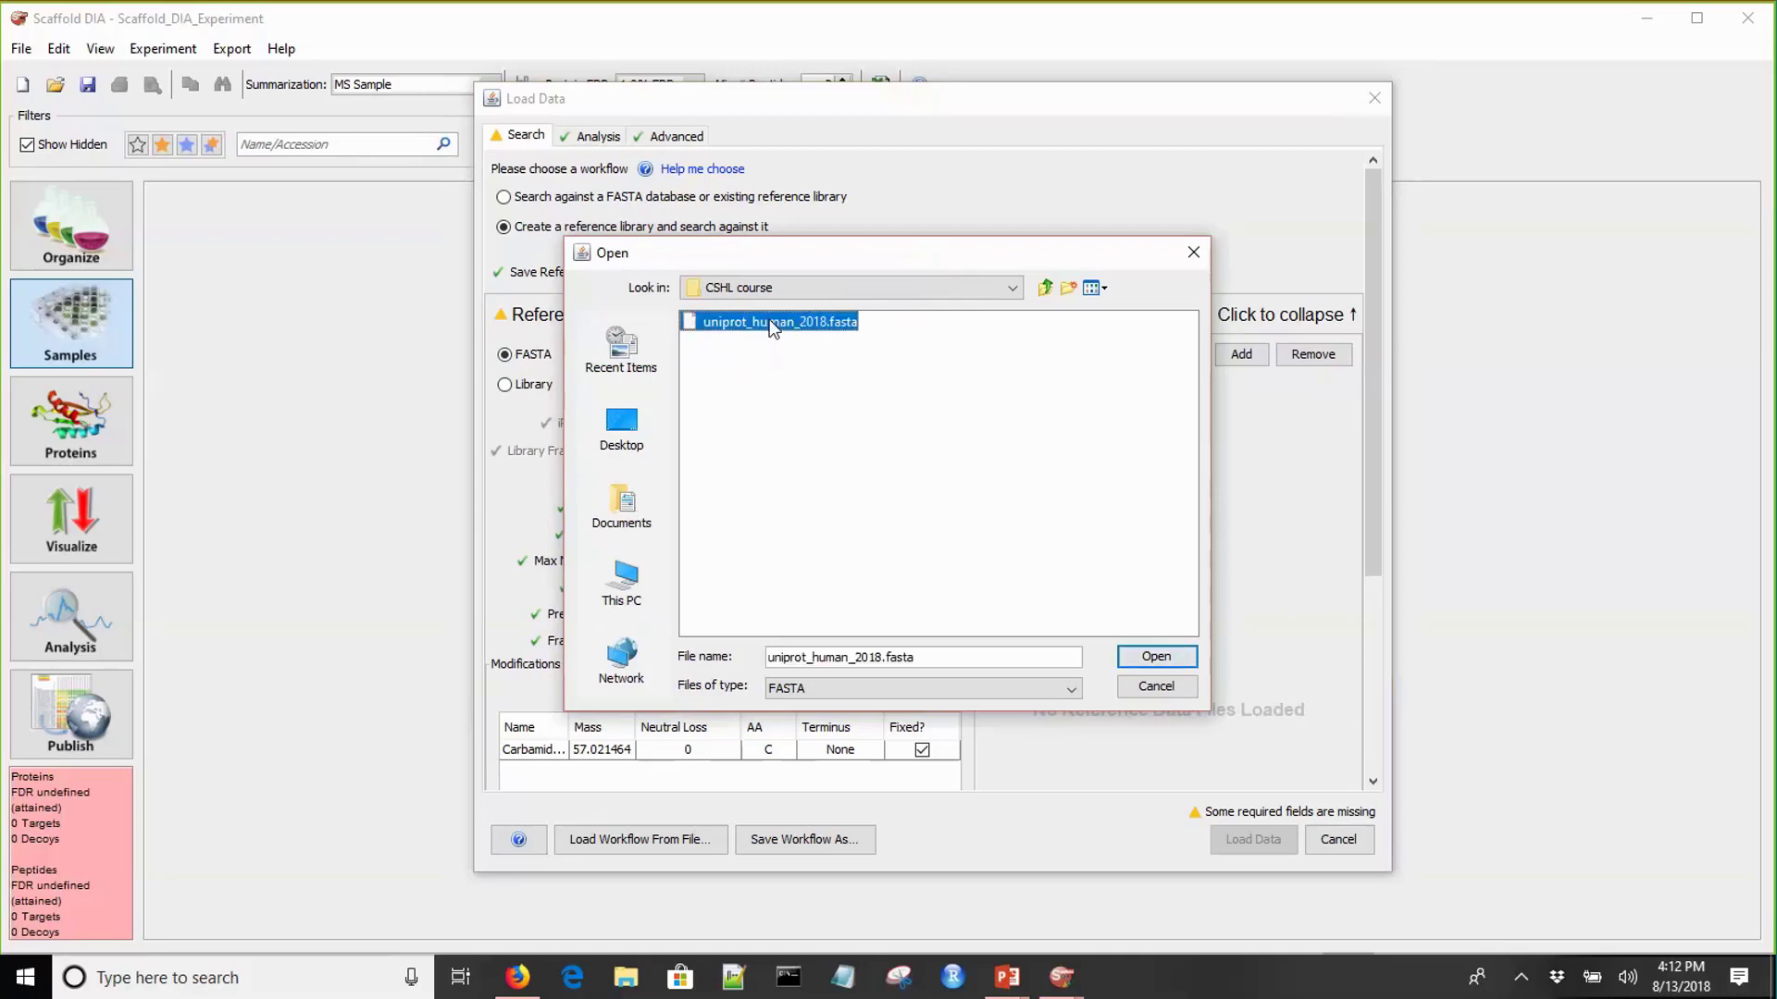
{"action": "left_click", "coordinate": [1157, 657]}
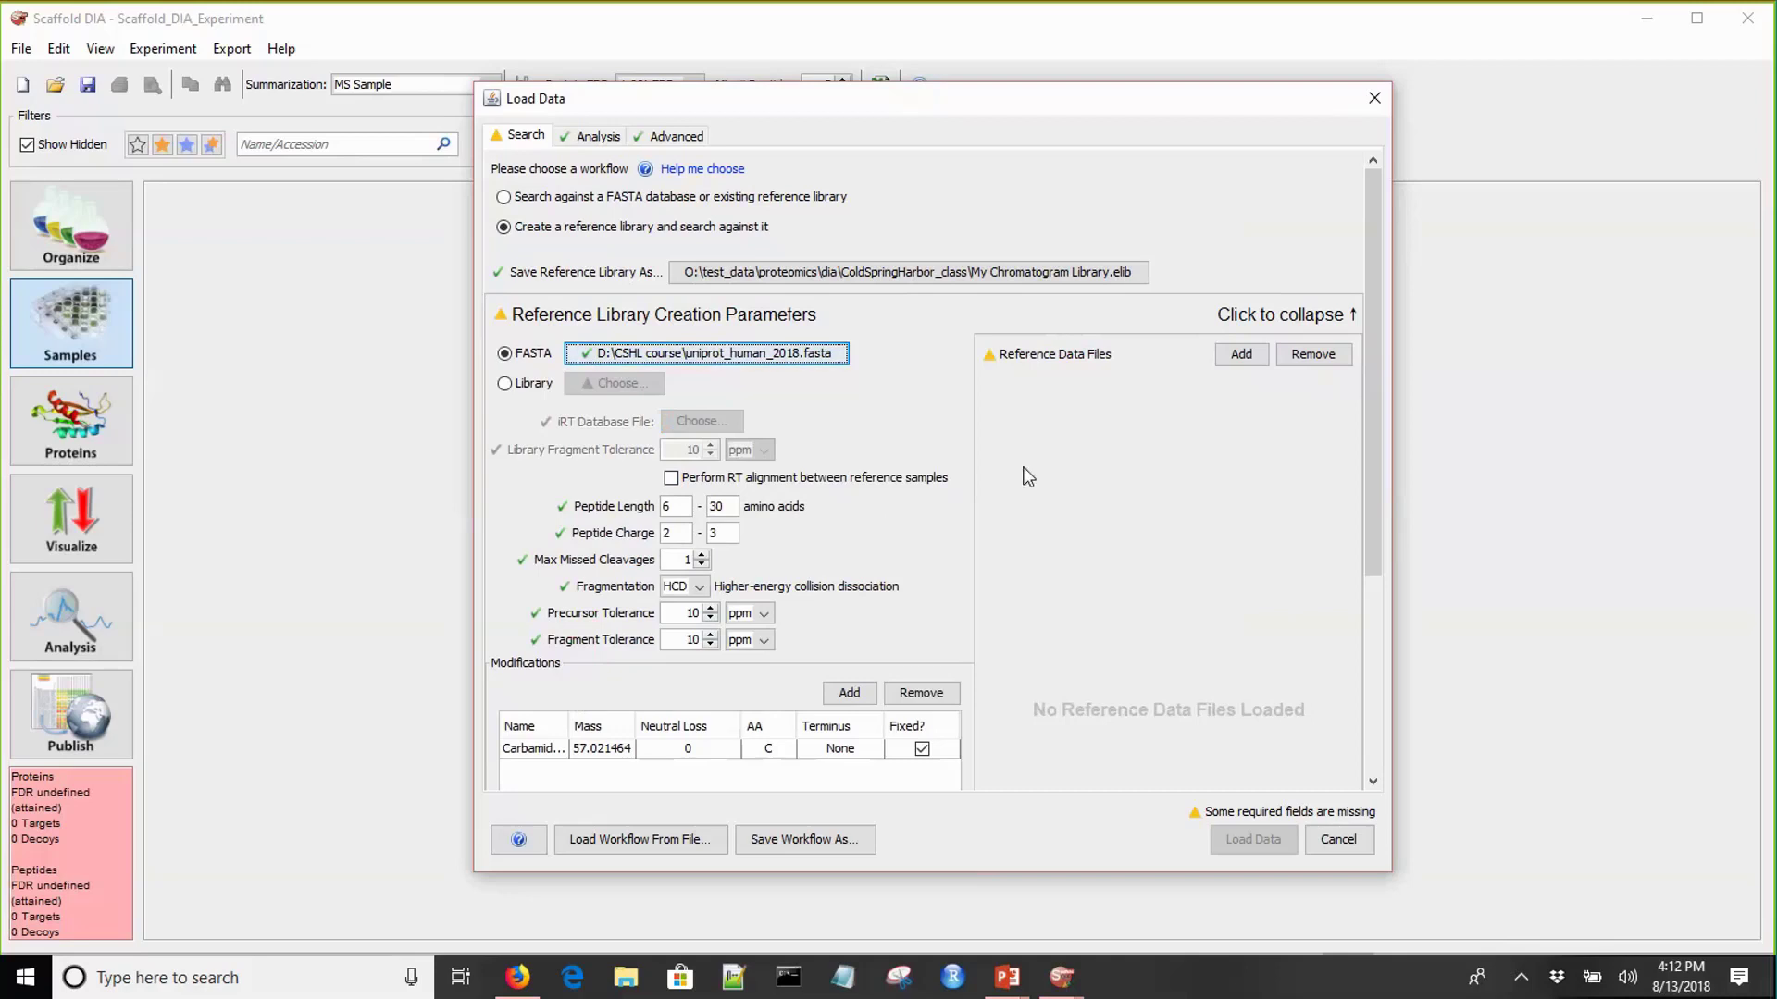
- Add 23aug2017_hela_serum_timecourse_4mz_narrow_1–6.raw from human_chromatogram_library_demo as reference data files
{"action": "left_click", "coordinate": [1242, 356]}
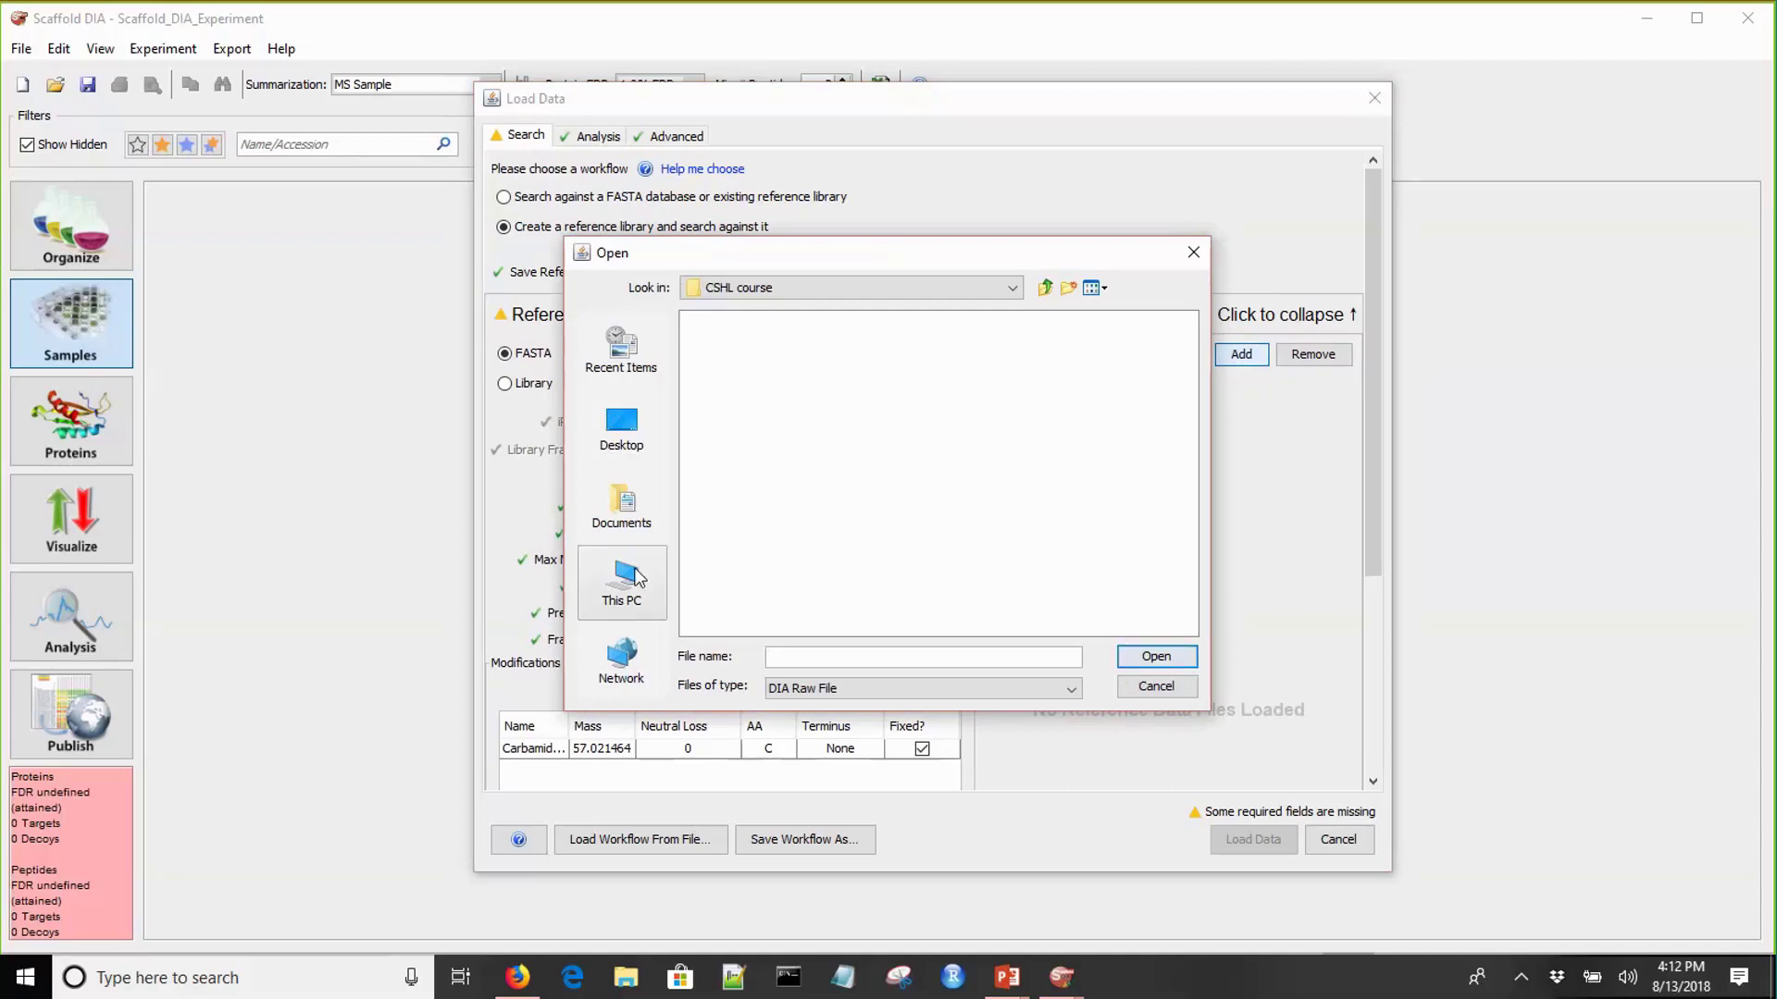
{"action": "left_click", "coordinate": [636, 579]}
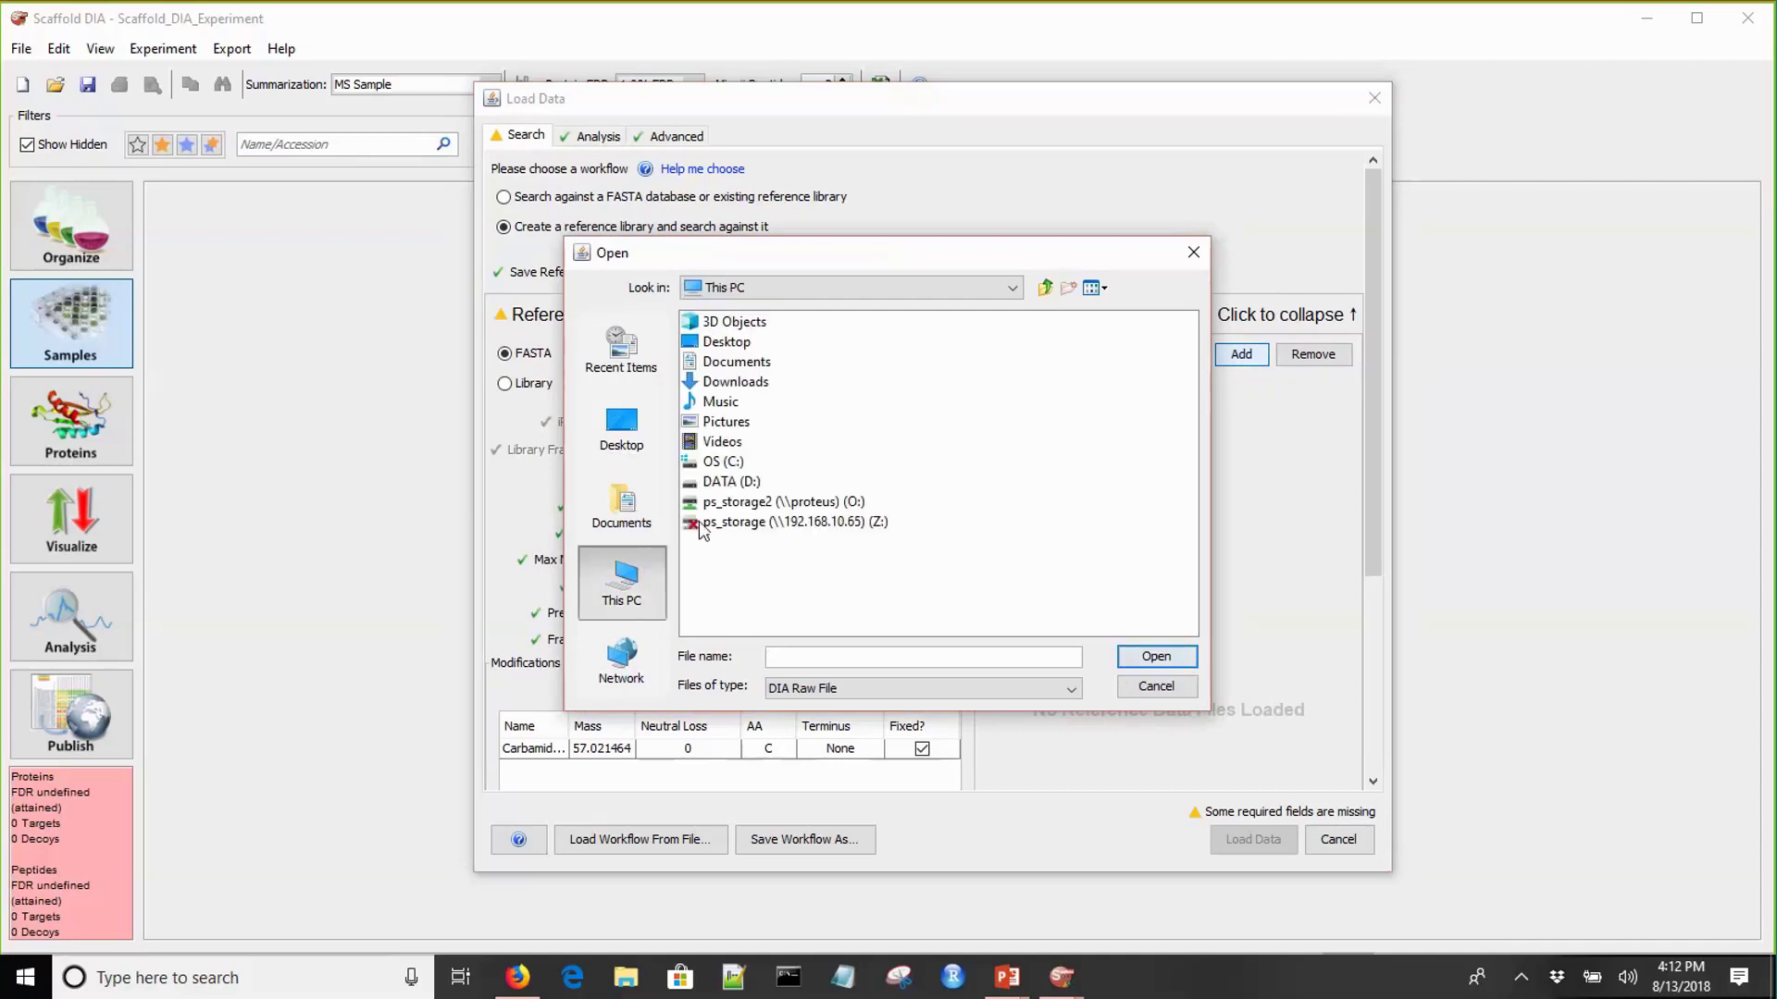
{"action": "double_click", "coordinate": [728, 505]}
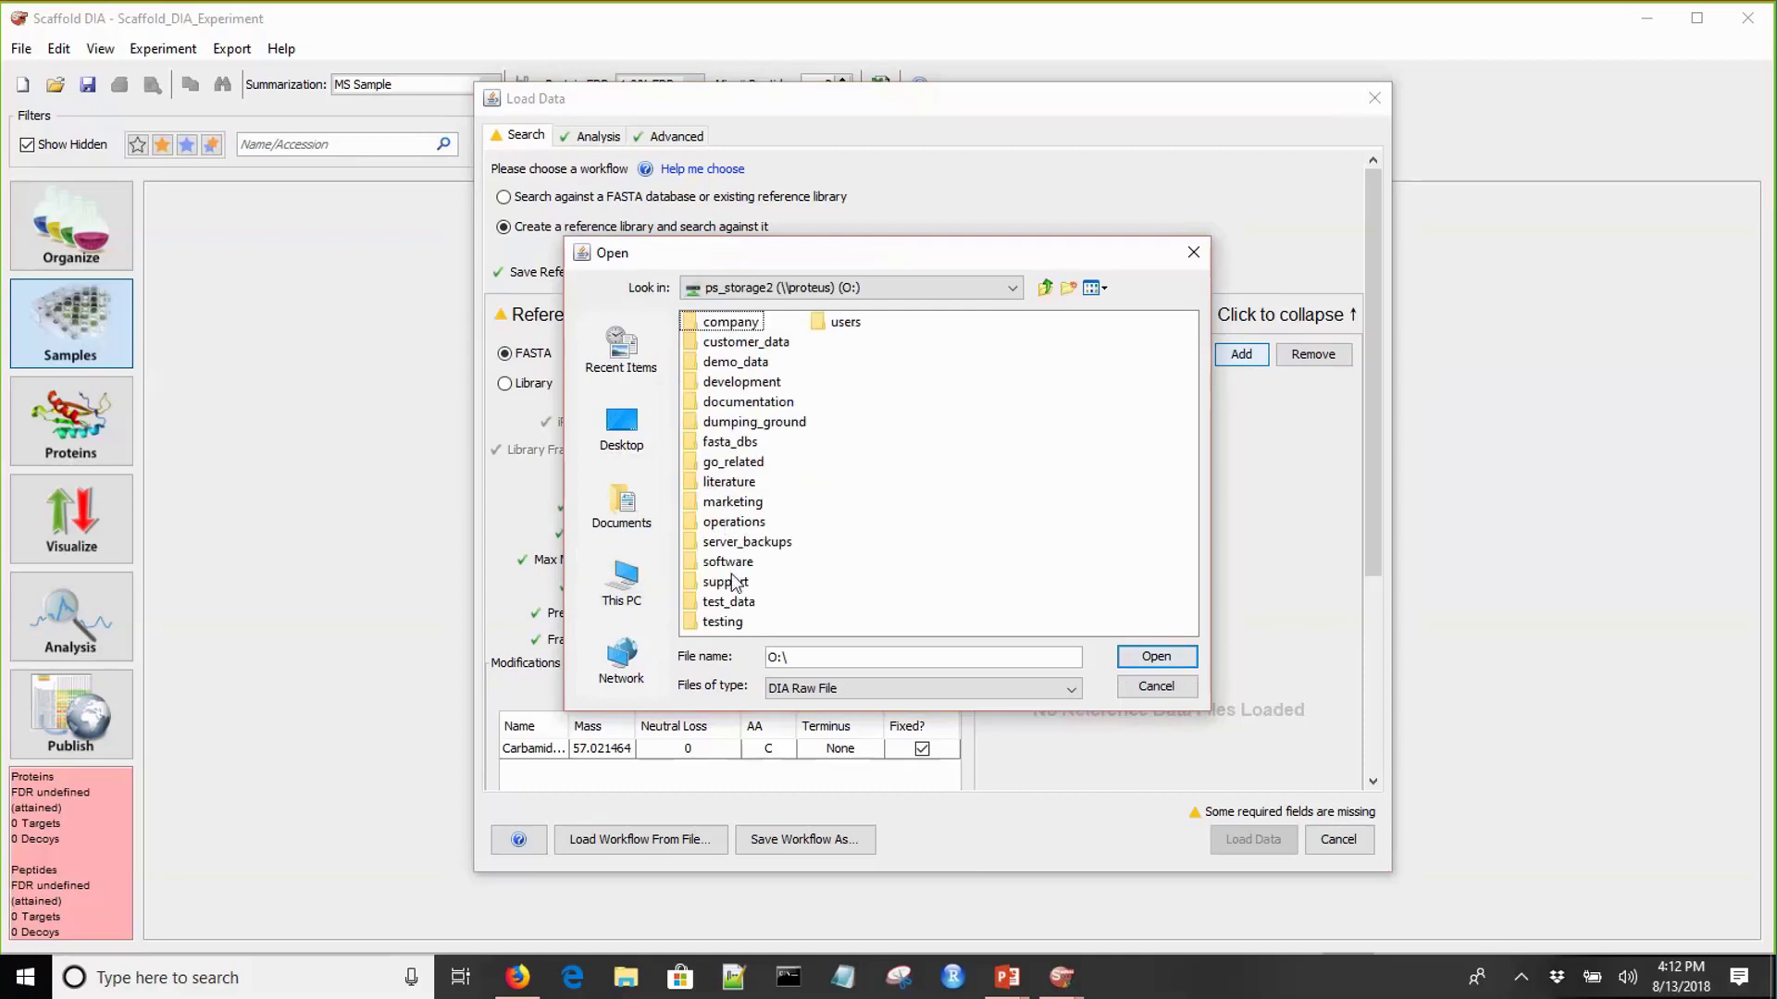
{"action": "double_click", "coordinate": [731, 602]}
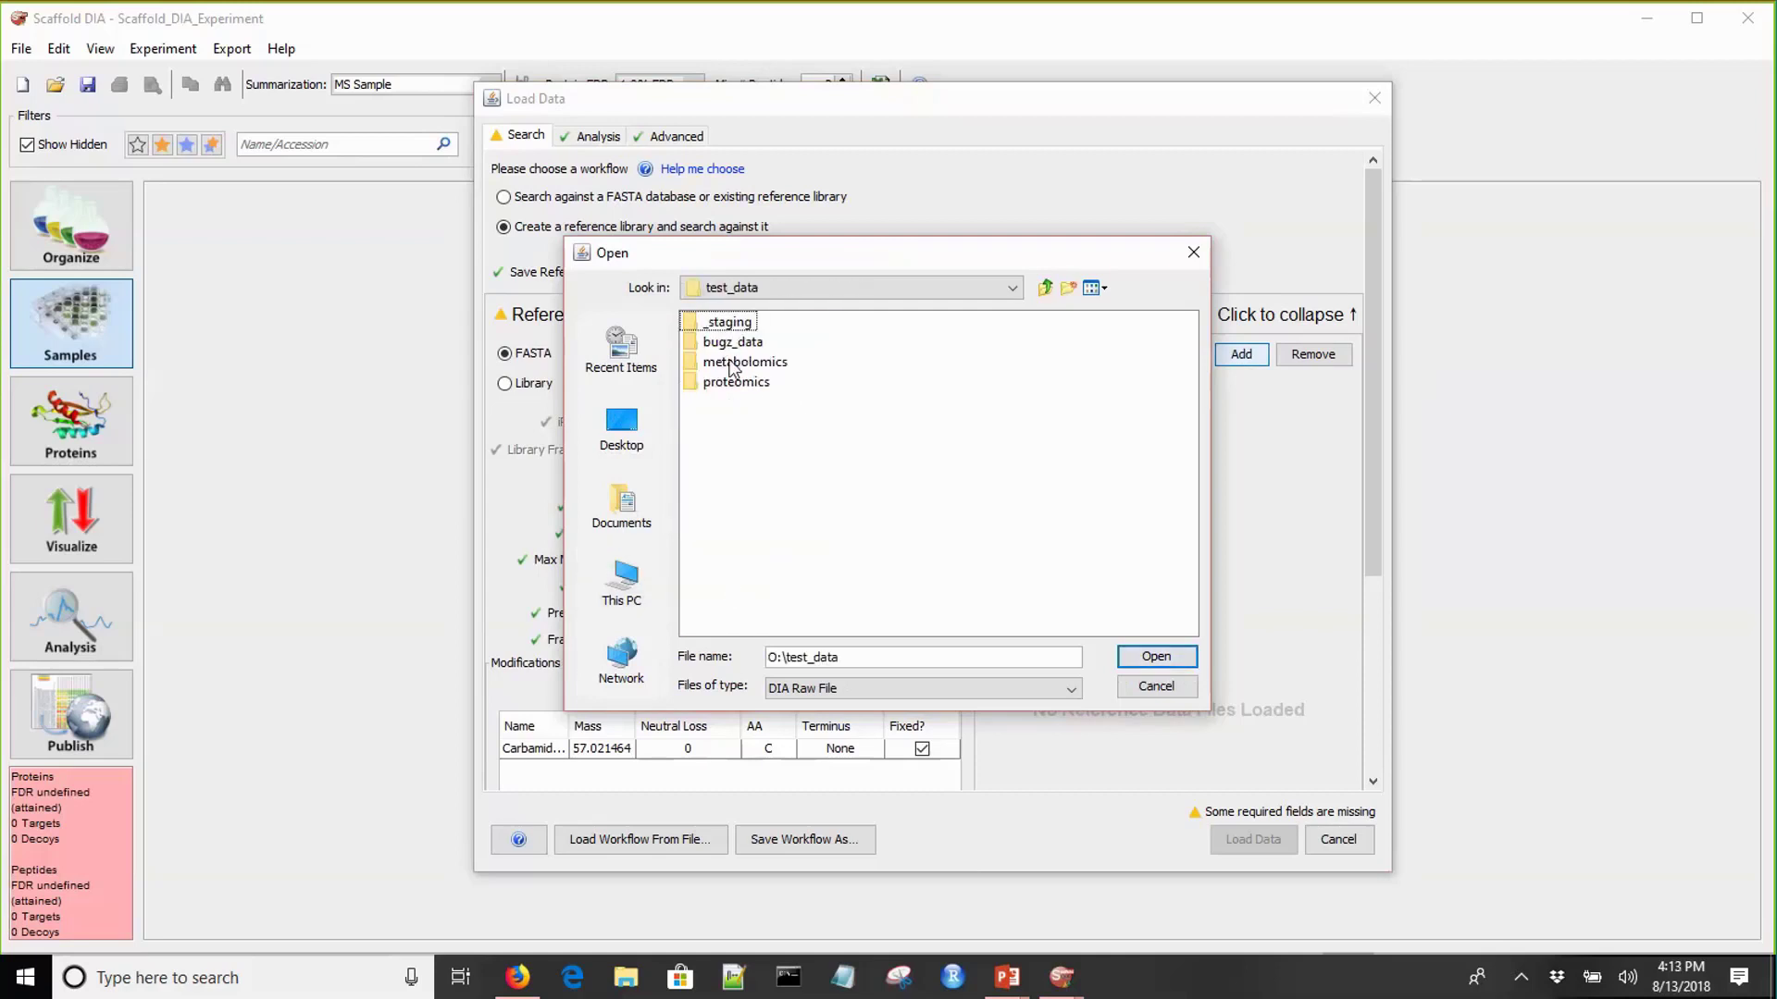
{"action": "double_click", "coordinate": [733, 384]}
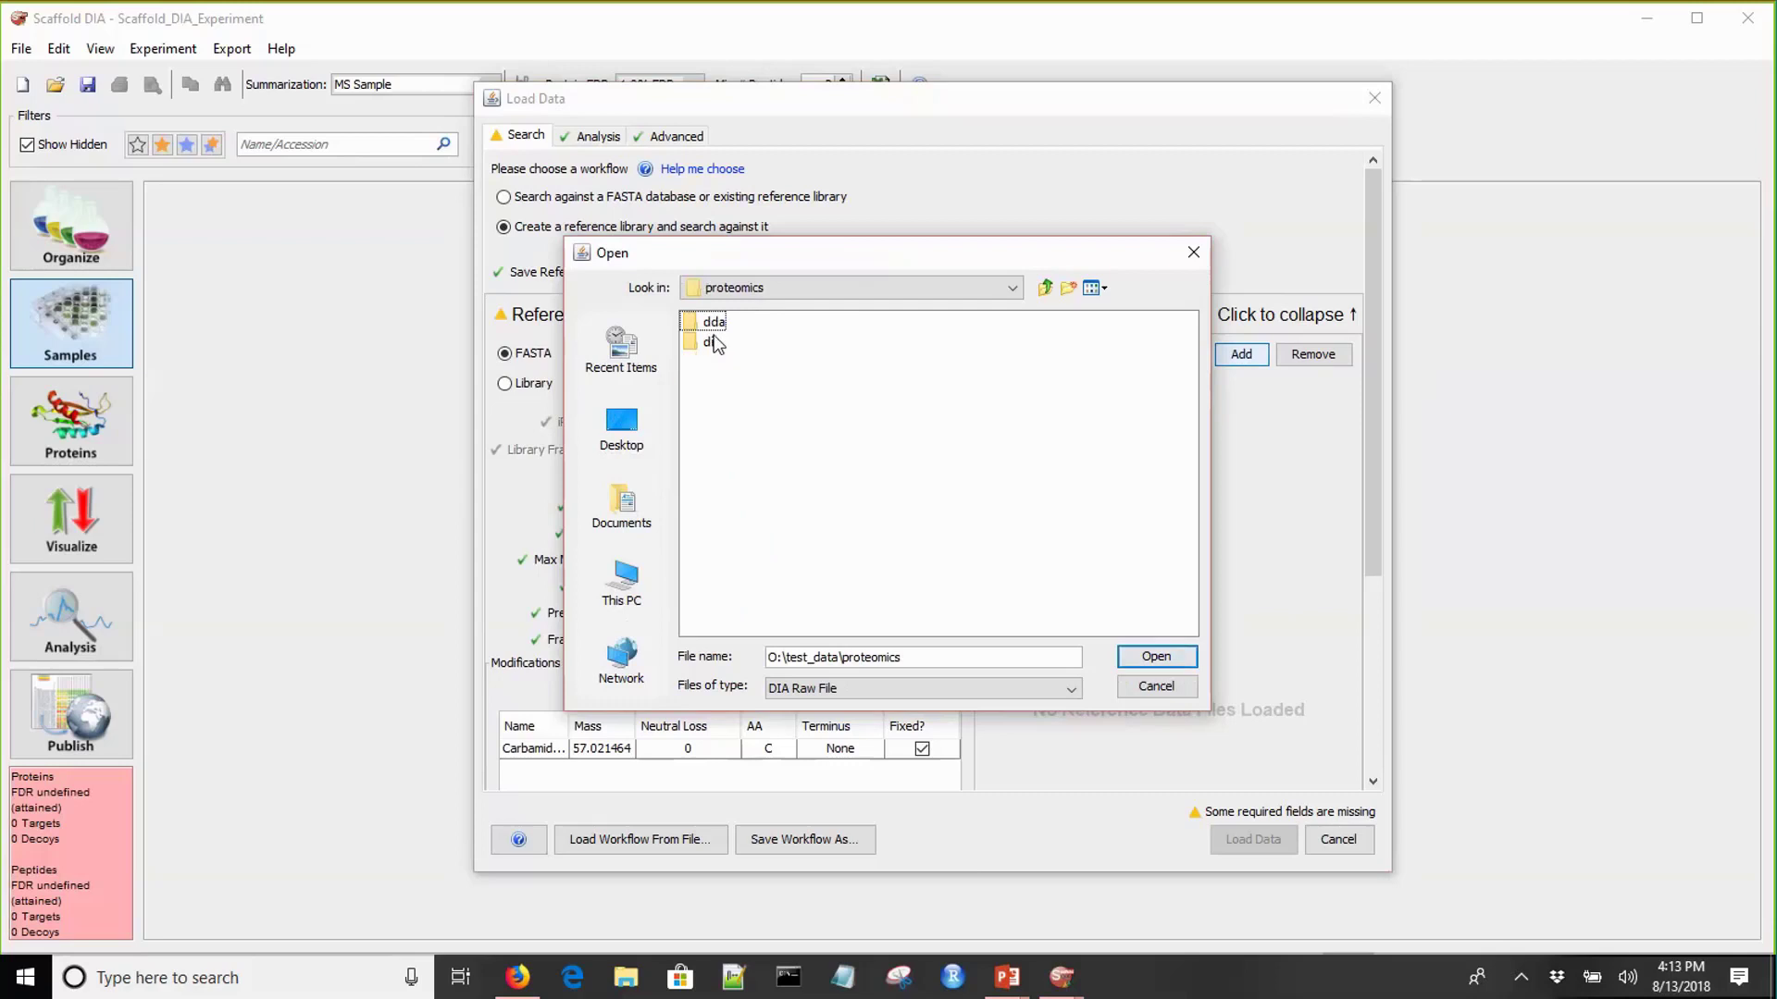
{"action": "left_click", "coordinate": [713, 342]}
{"action": "double_click", "coordinate": [714, 342]}
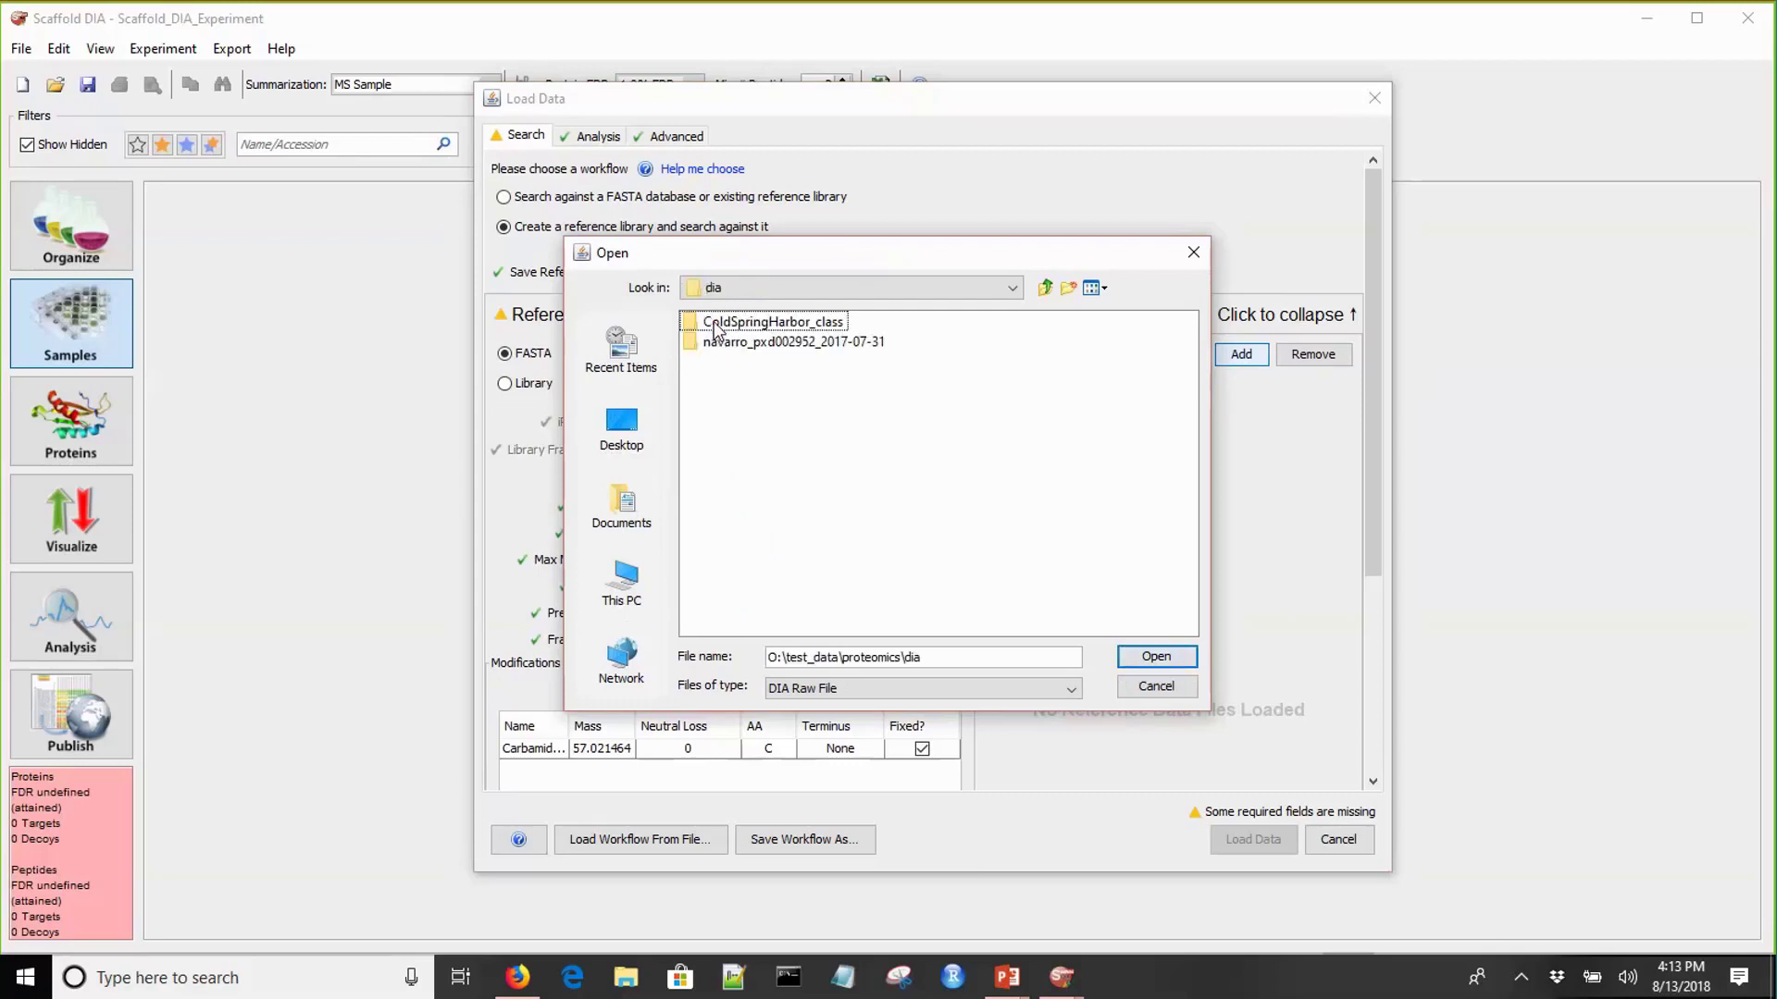
{"action": "double_click", "coordinate": [718, 324]}
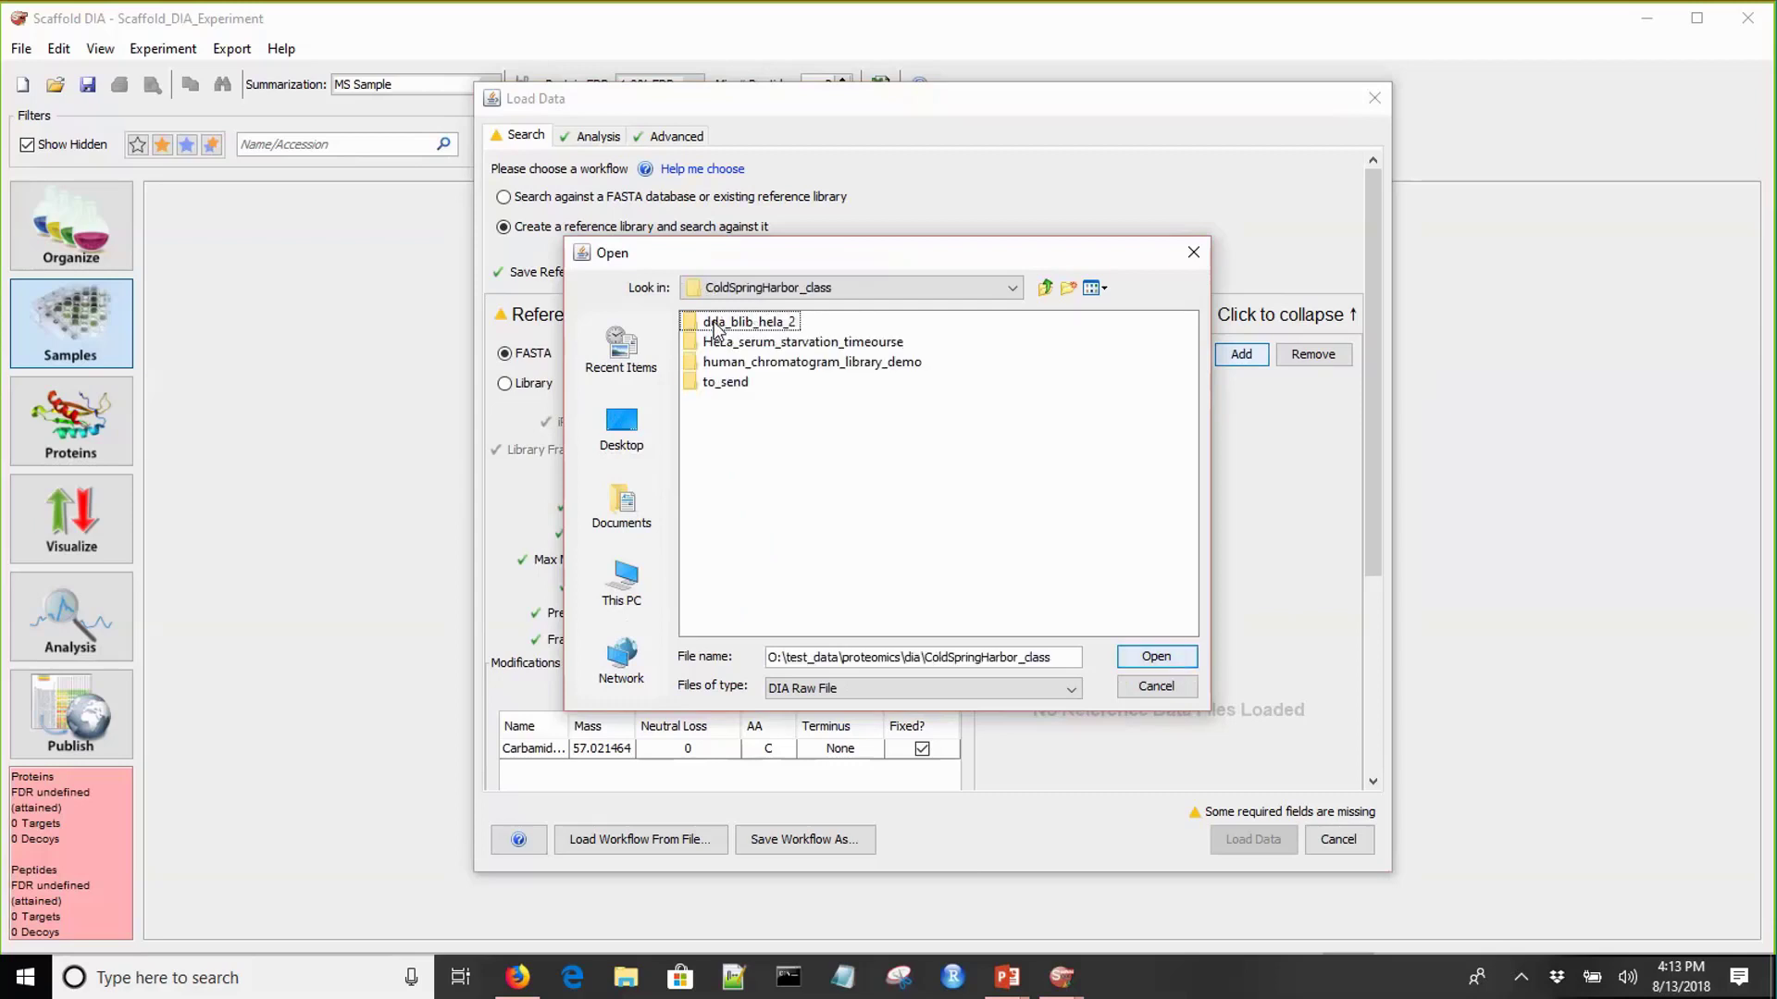
{"action": "double_click", "coordinate": [746, 361]}
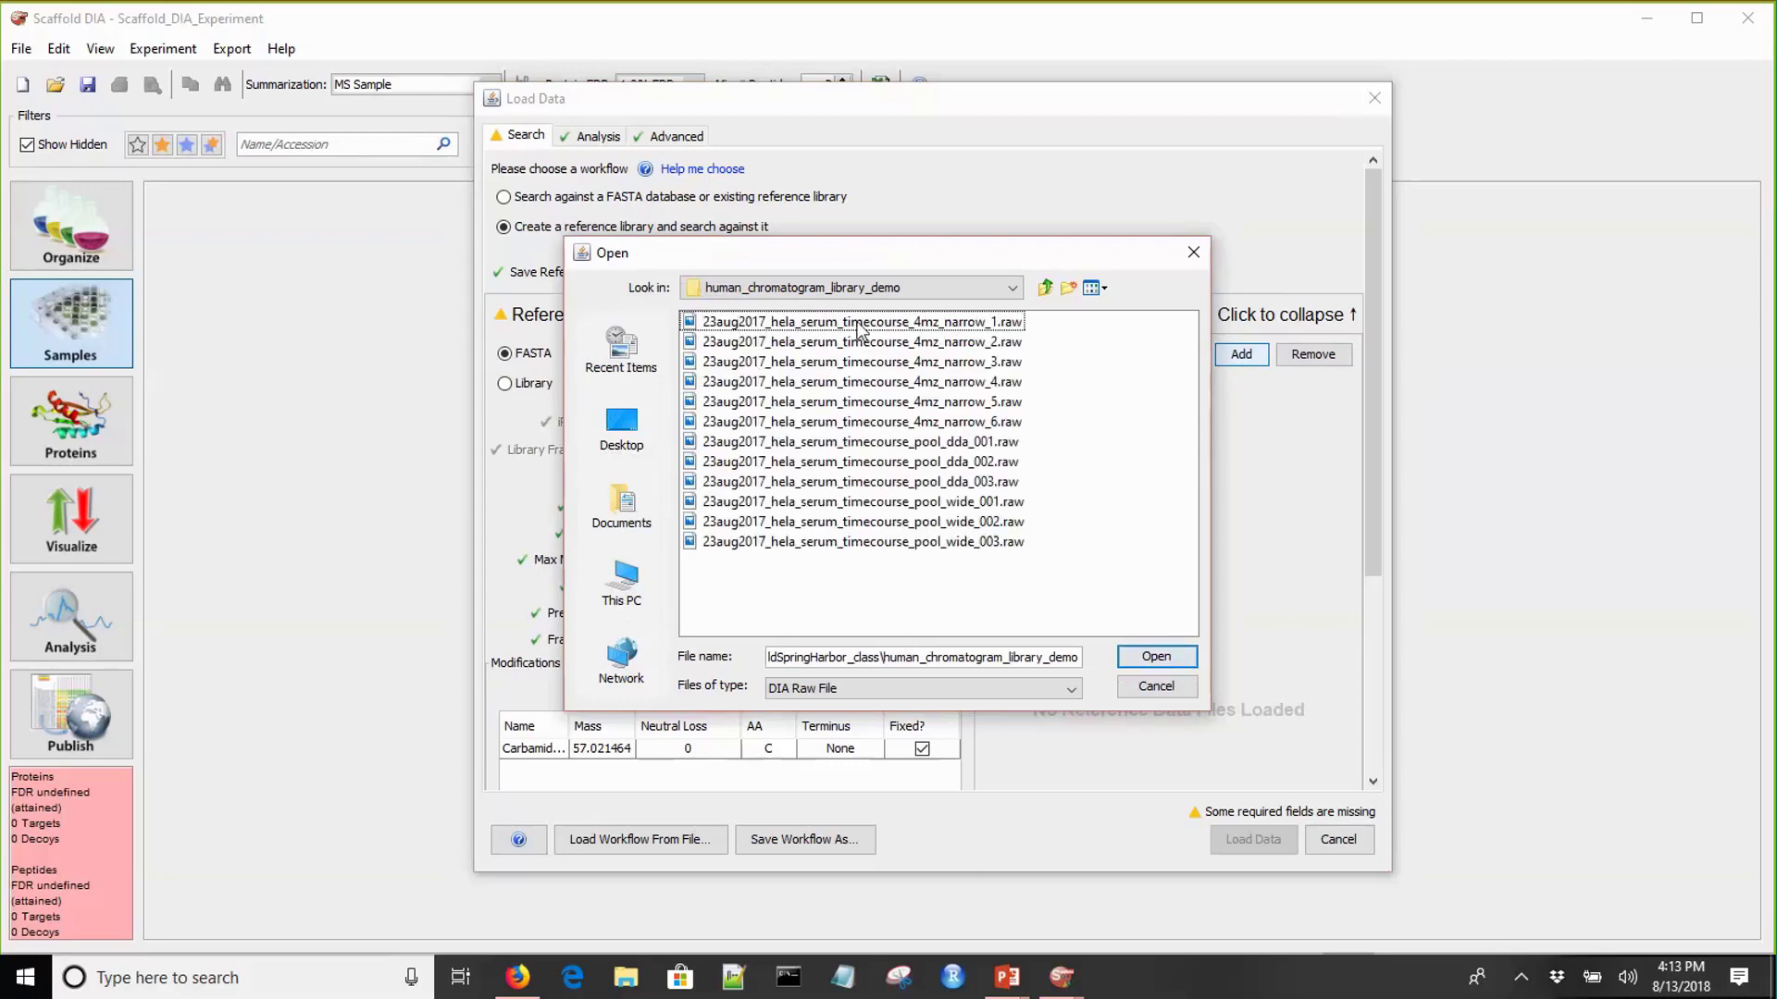
{"action": "left_click", "coordinate": [861, 324]}
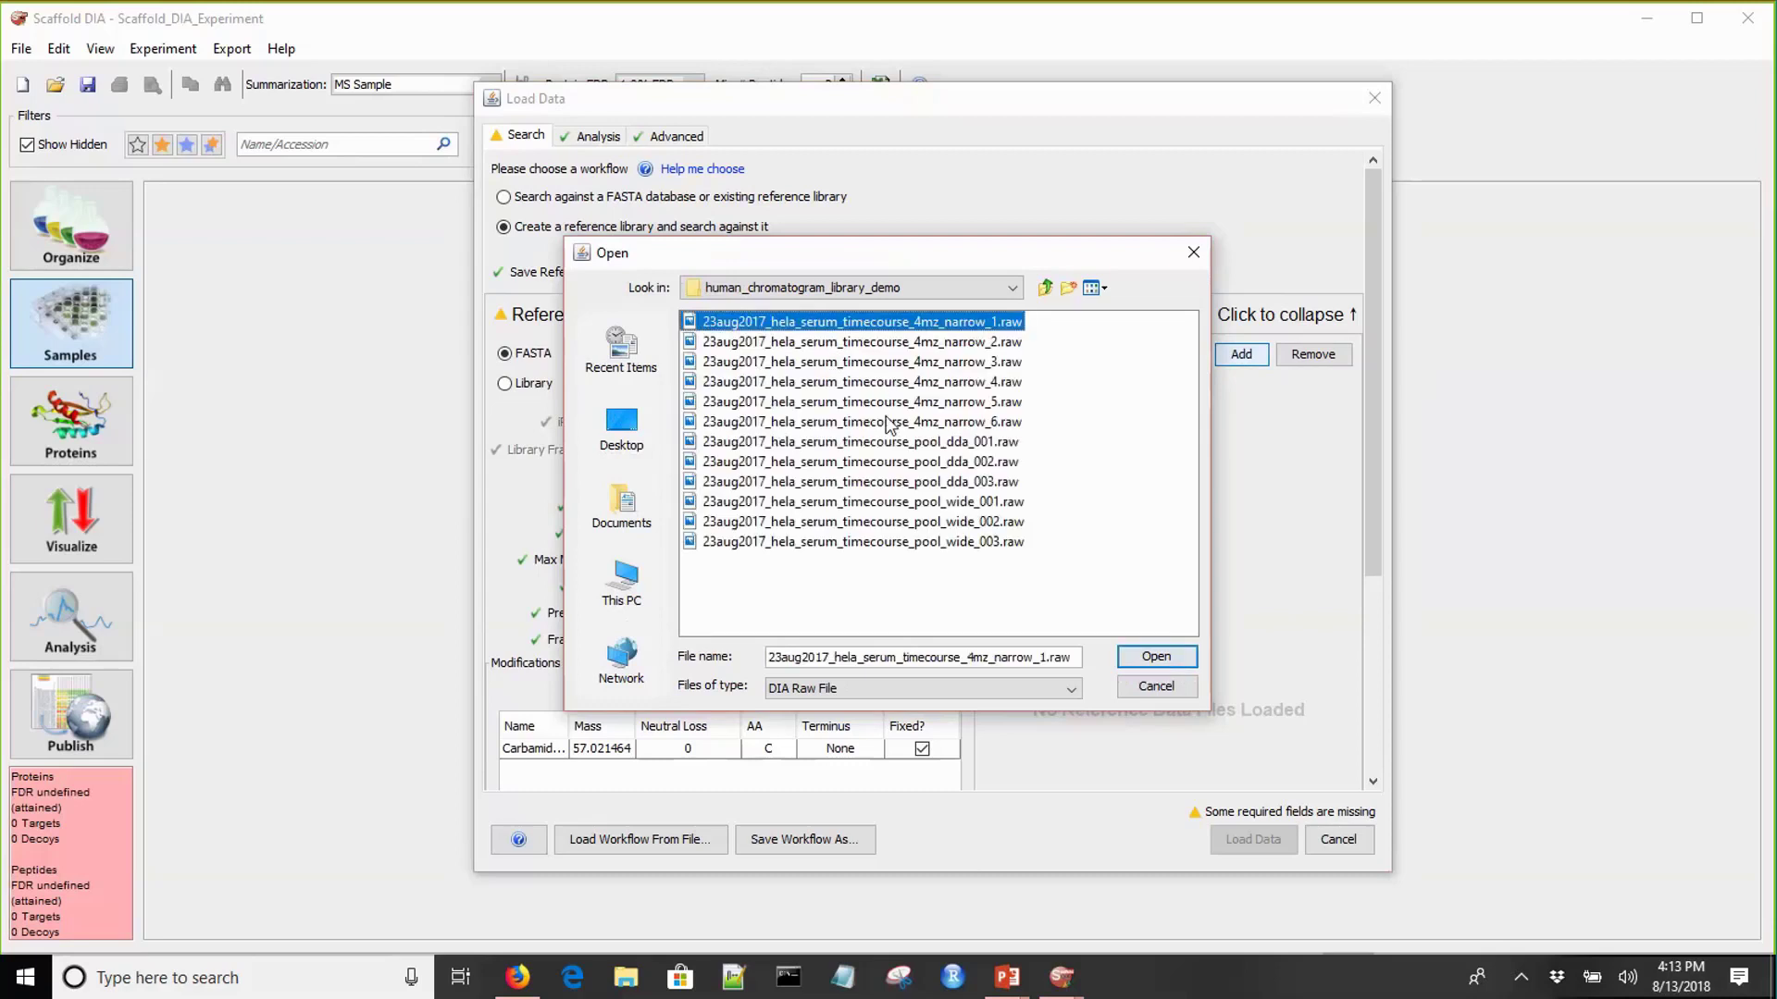
{"action": "left_click", "coordinate": [890, 423], "text": "shift"}
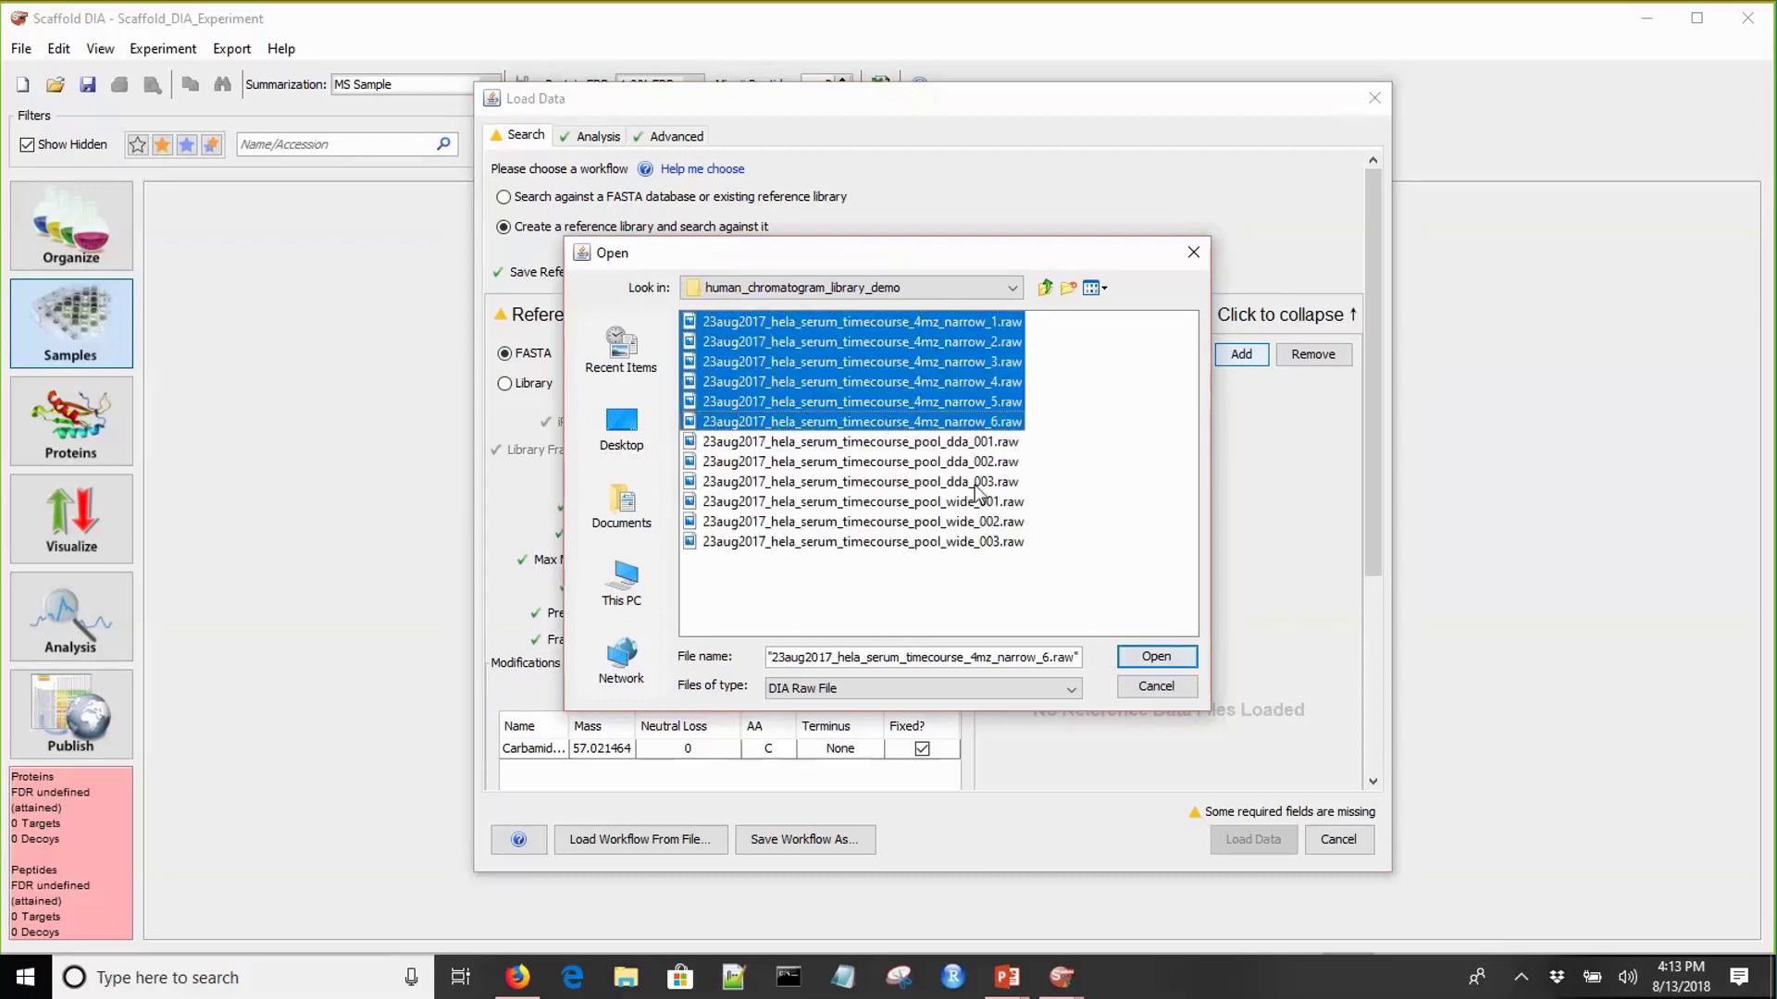
{"action": "left_click", "coordinate": [1156, 656]}
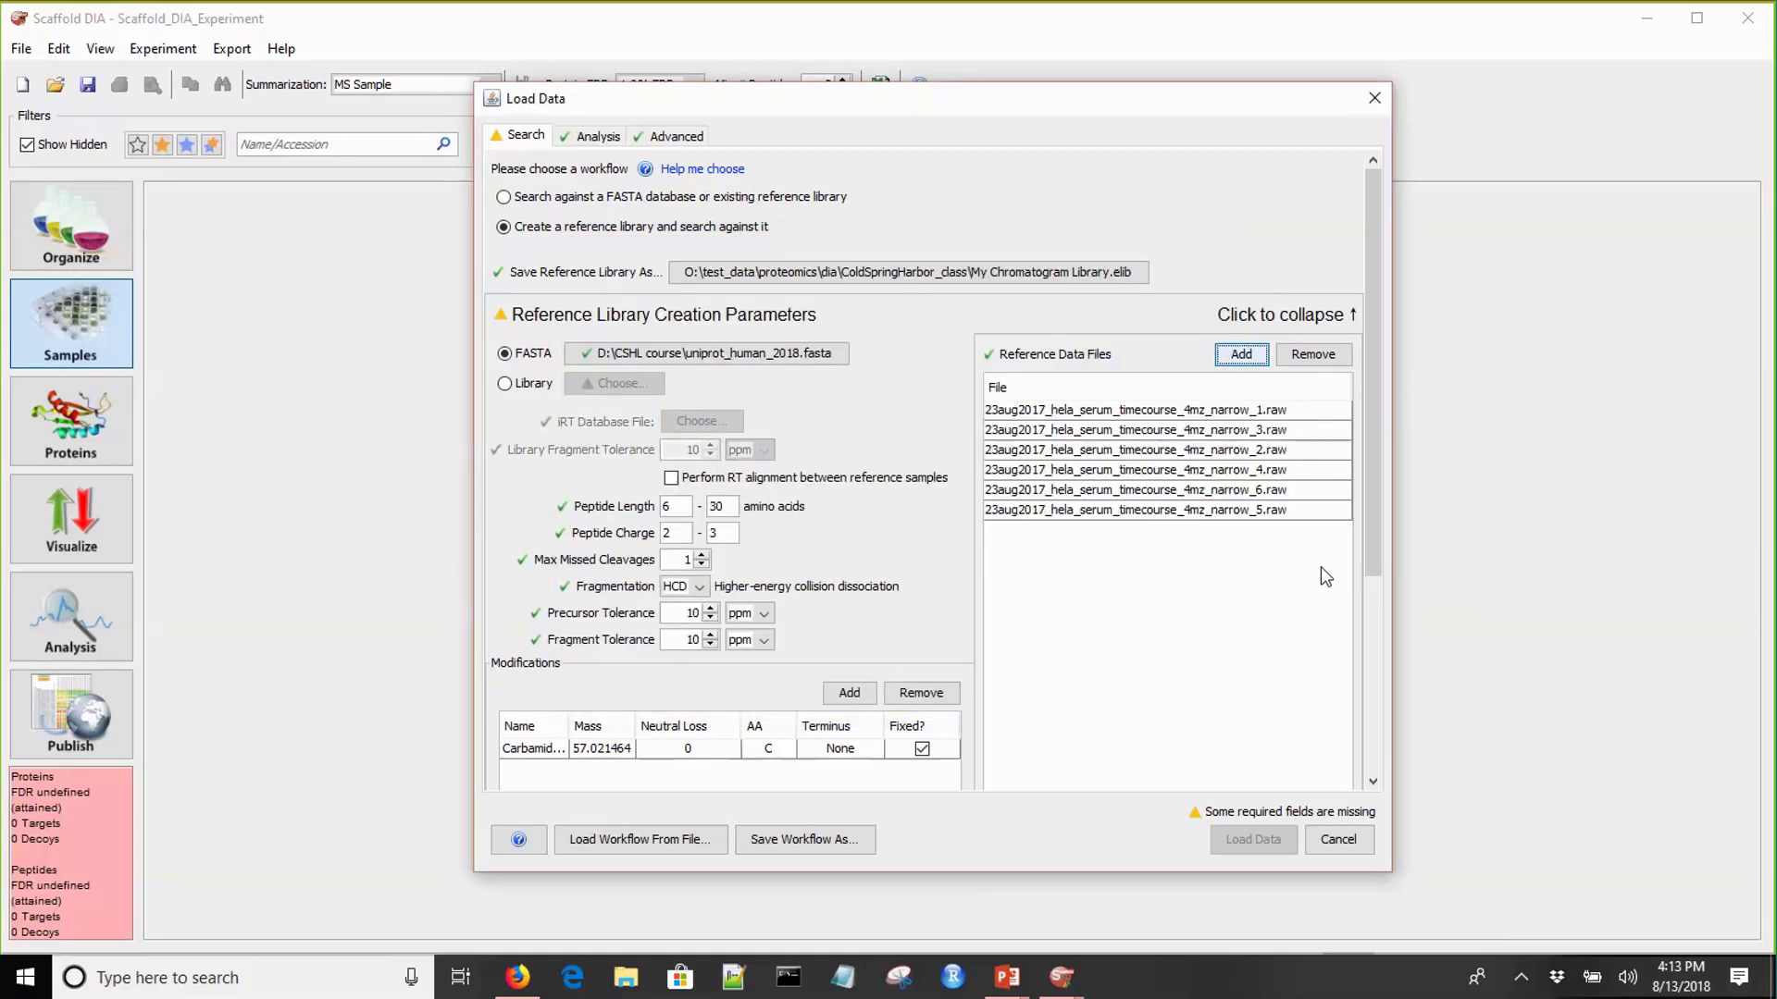
- Choose Staggered Windows as the data acquisition type and collapse the library creation parameters
{"action": "left_click_drag", "start_coordinate": [1370, 530], "coordinate": [1388, 717]}
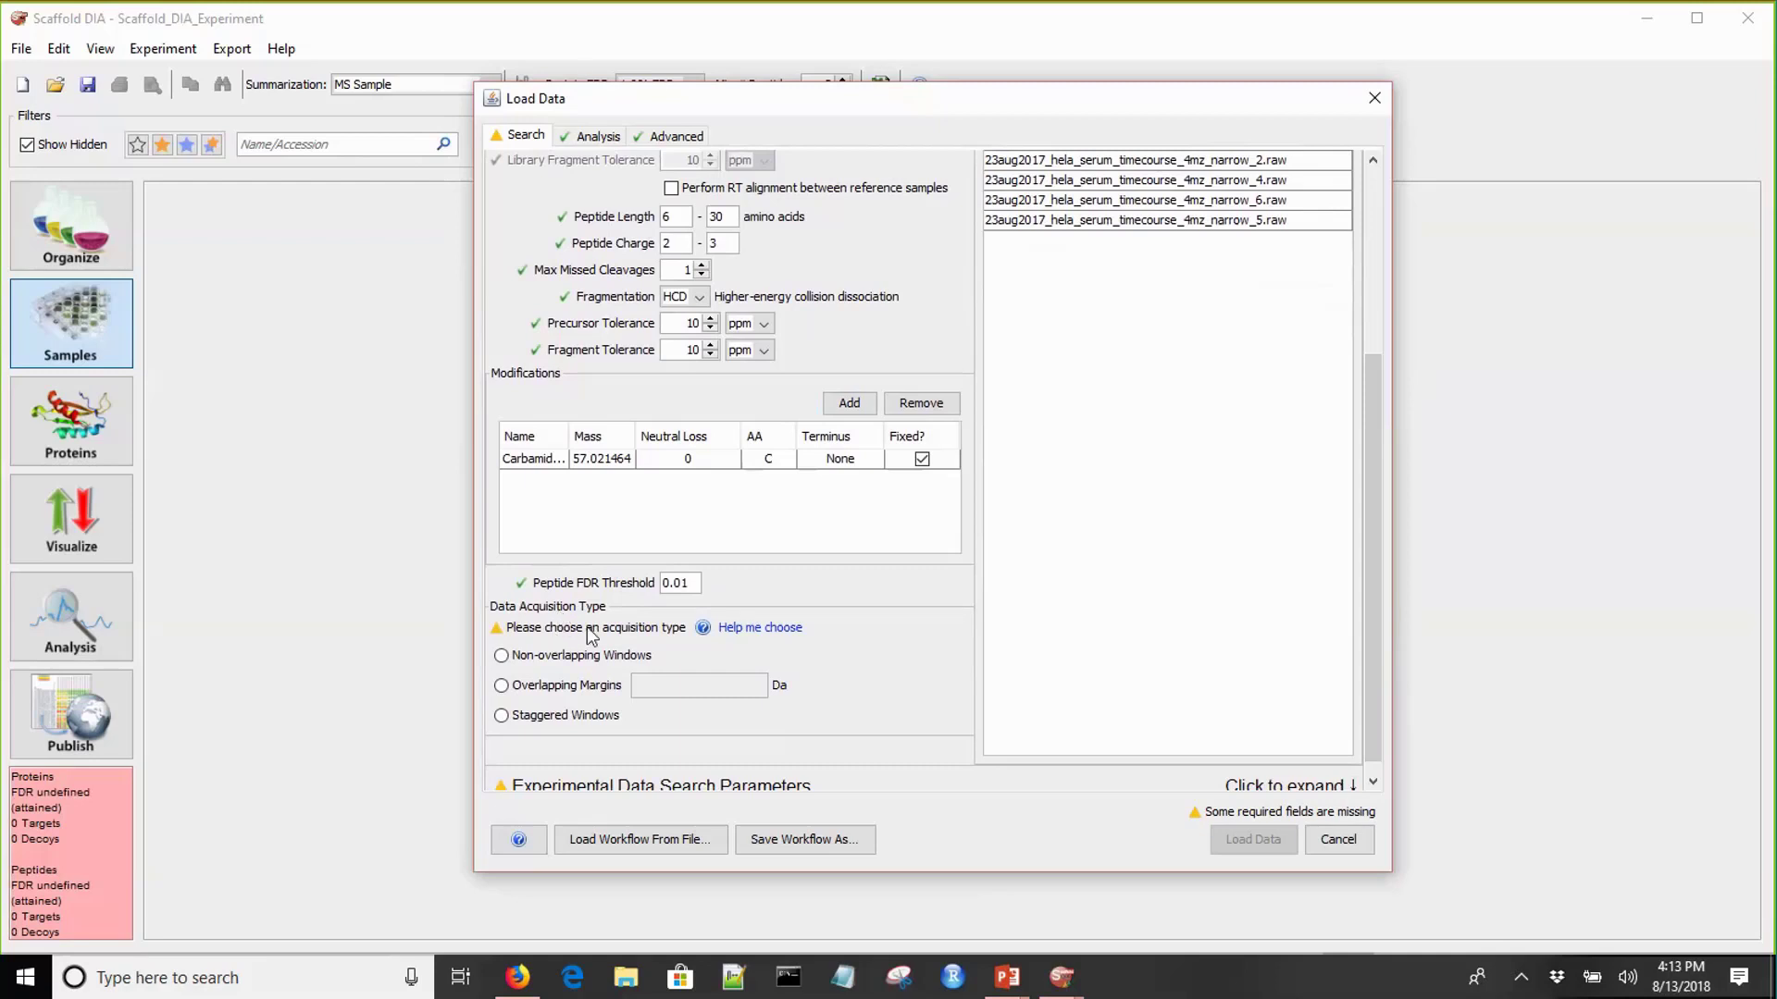
{"action": "left_click", "coordinate": [562, 715]}
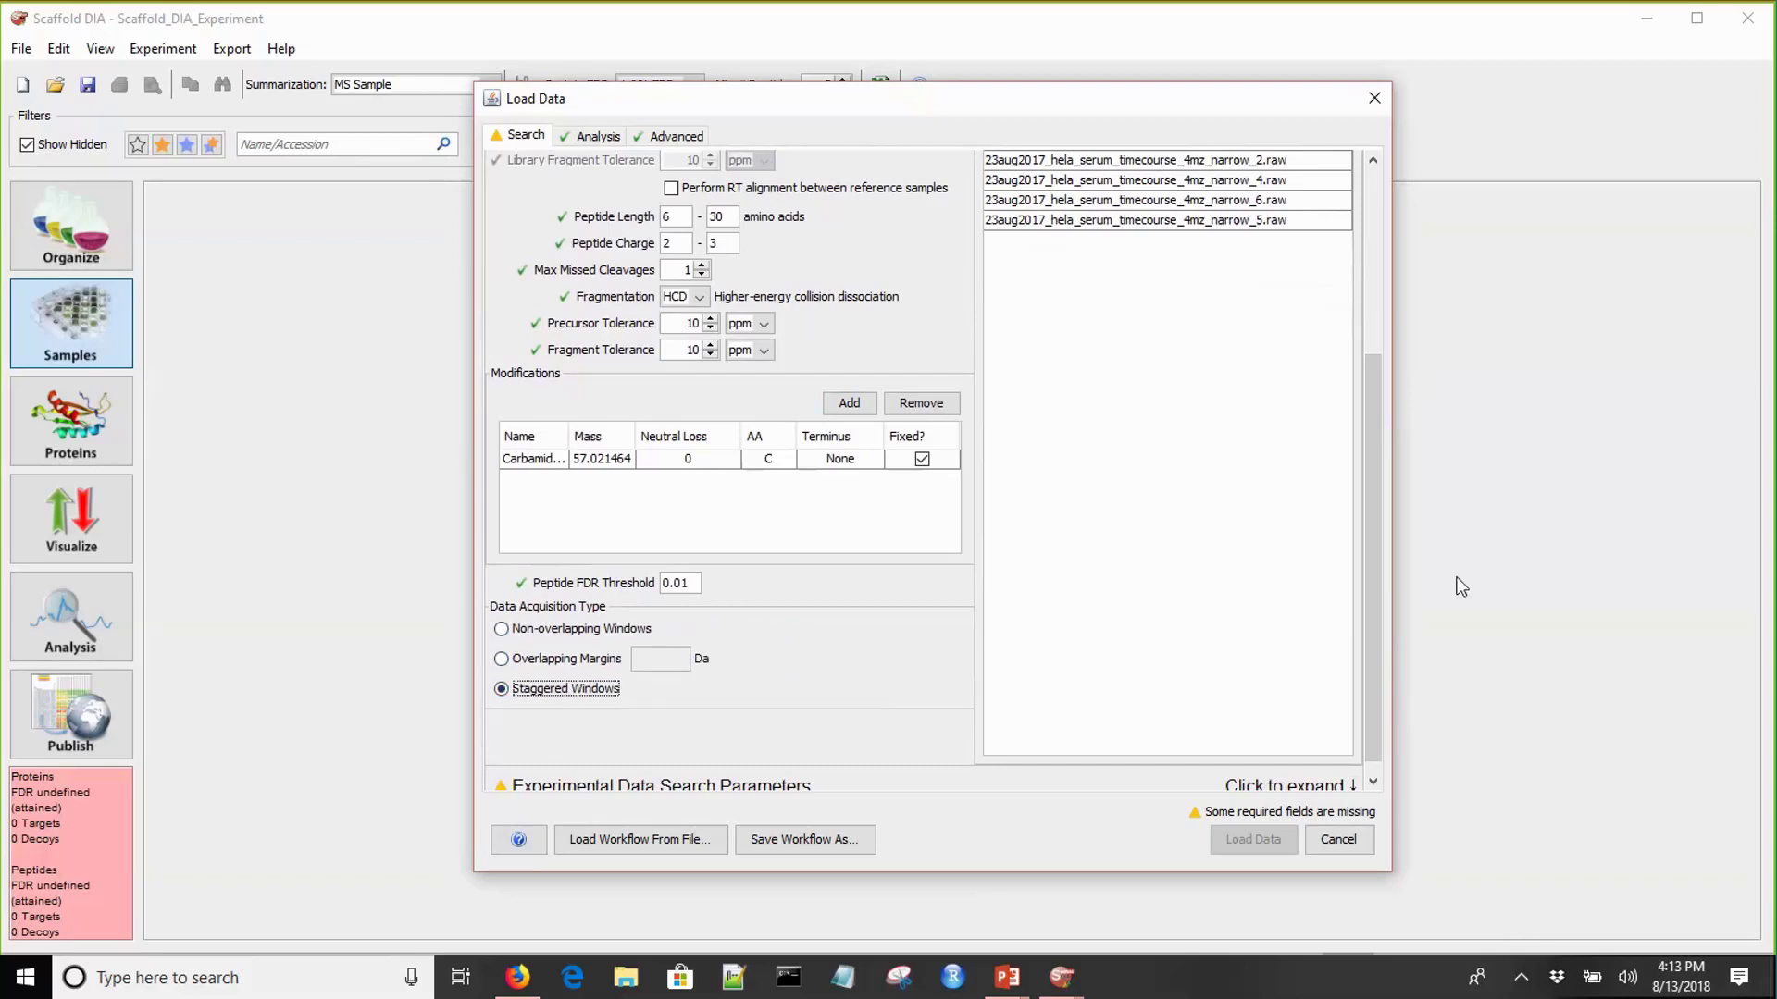
{"action": "left_click_drag", "start_coordinate": [1370, 575], "coordinate": [1386, 453]}
{"action": "left_click", "coordinate": [1051, 216]}
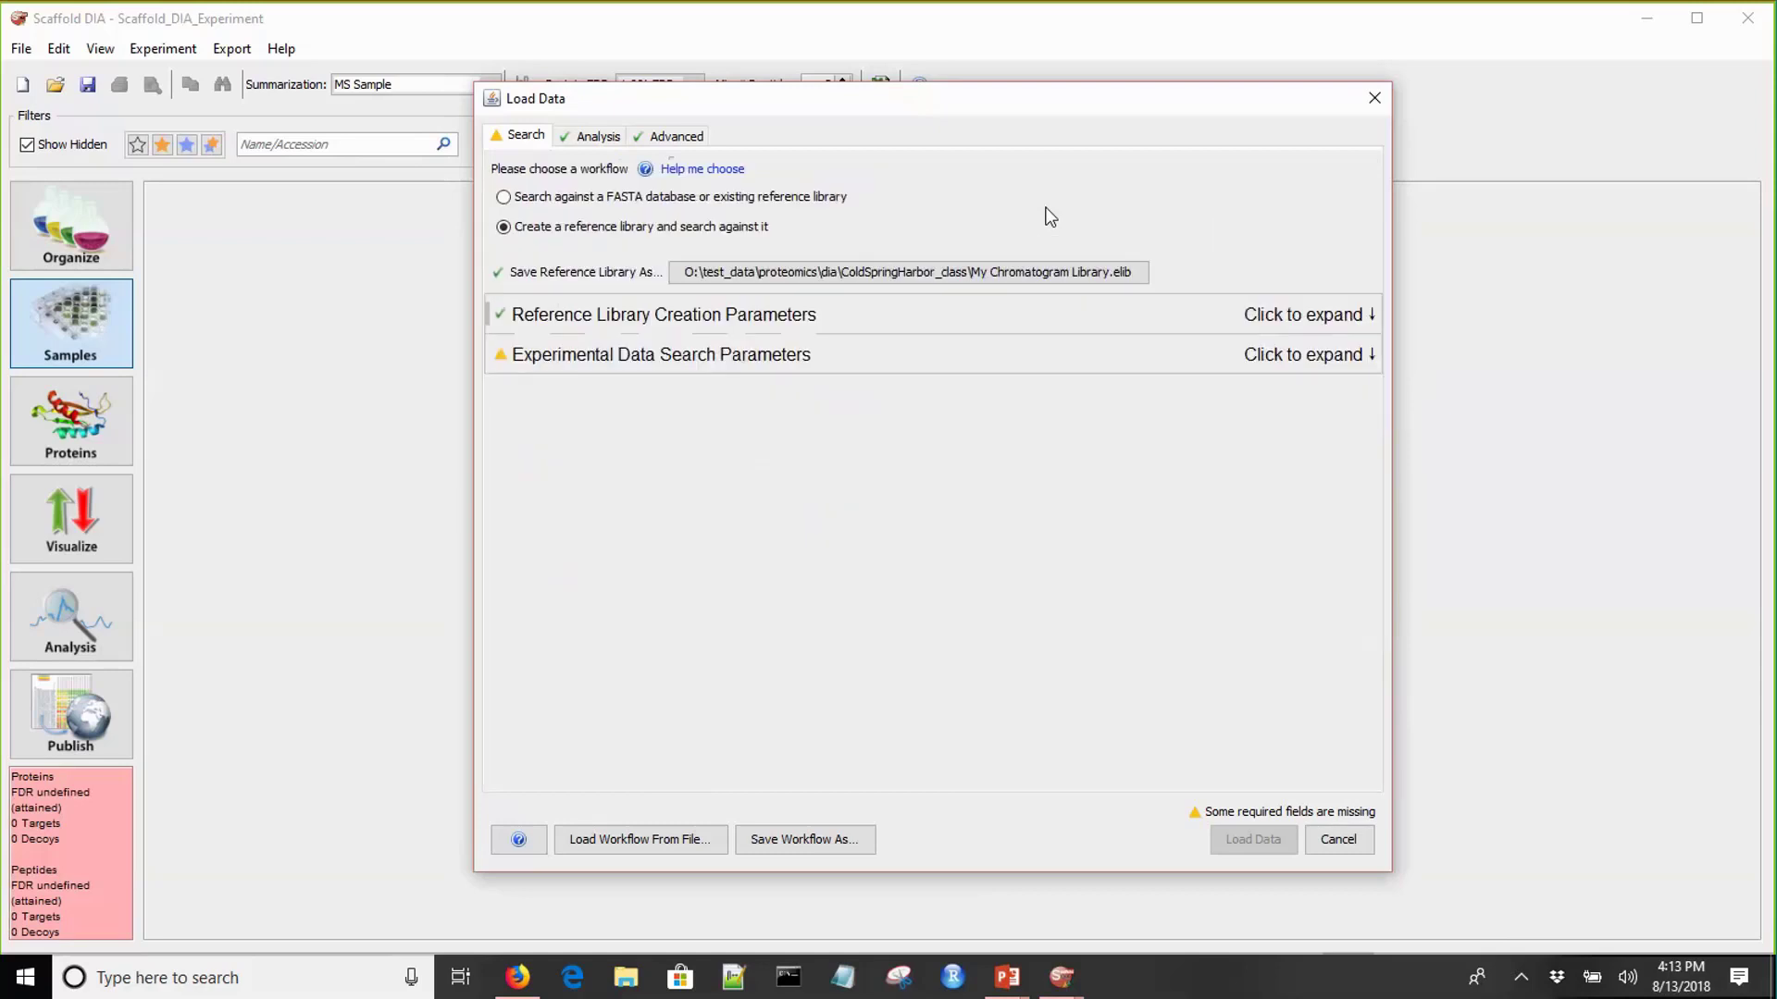
- Add 23aug2017_hela_serum_timecourse_pool_wide_001.raw as experimental data and review the Analysis settings
{"action": "left_click", "coordinate": [839, 366]}
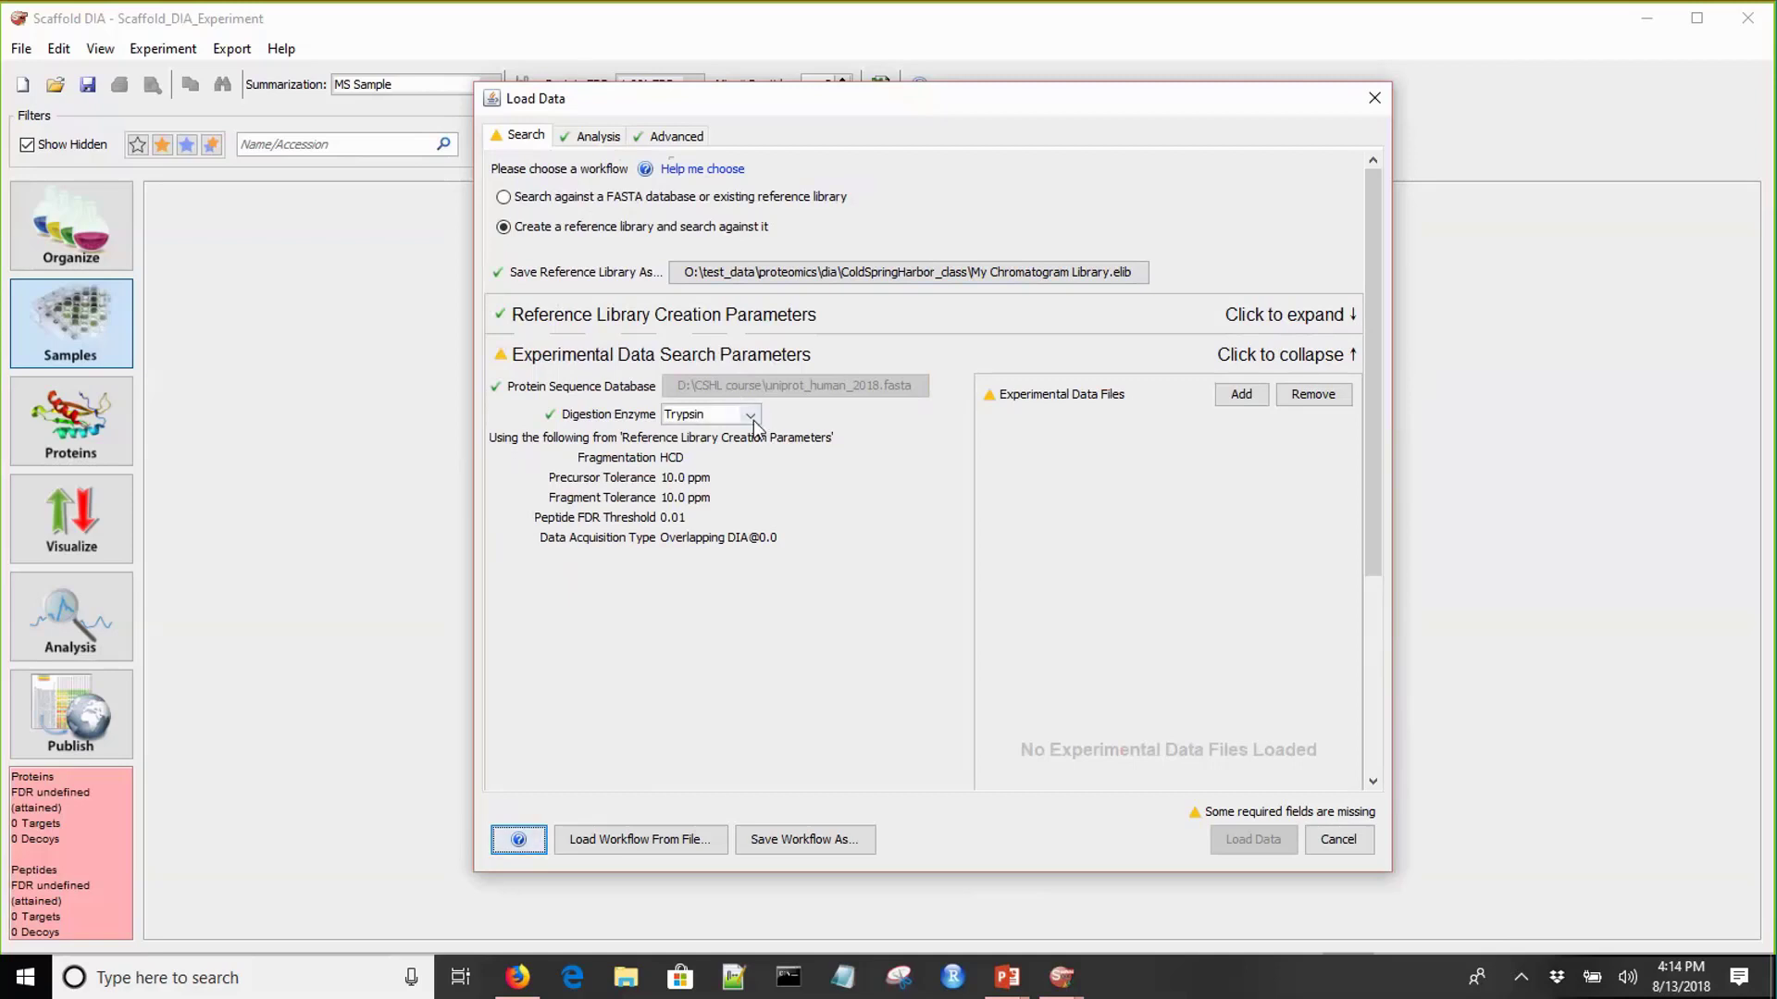
{"action": "left_click", "coordinate": [1248, 396]}
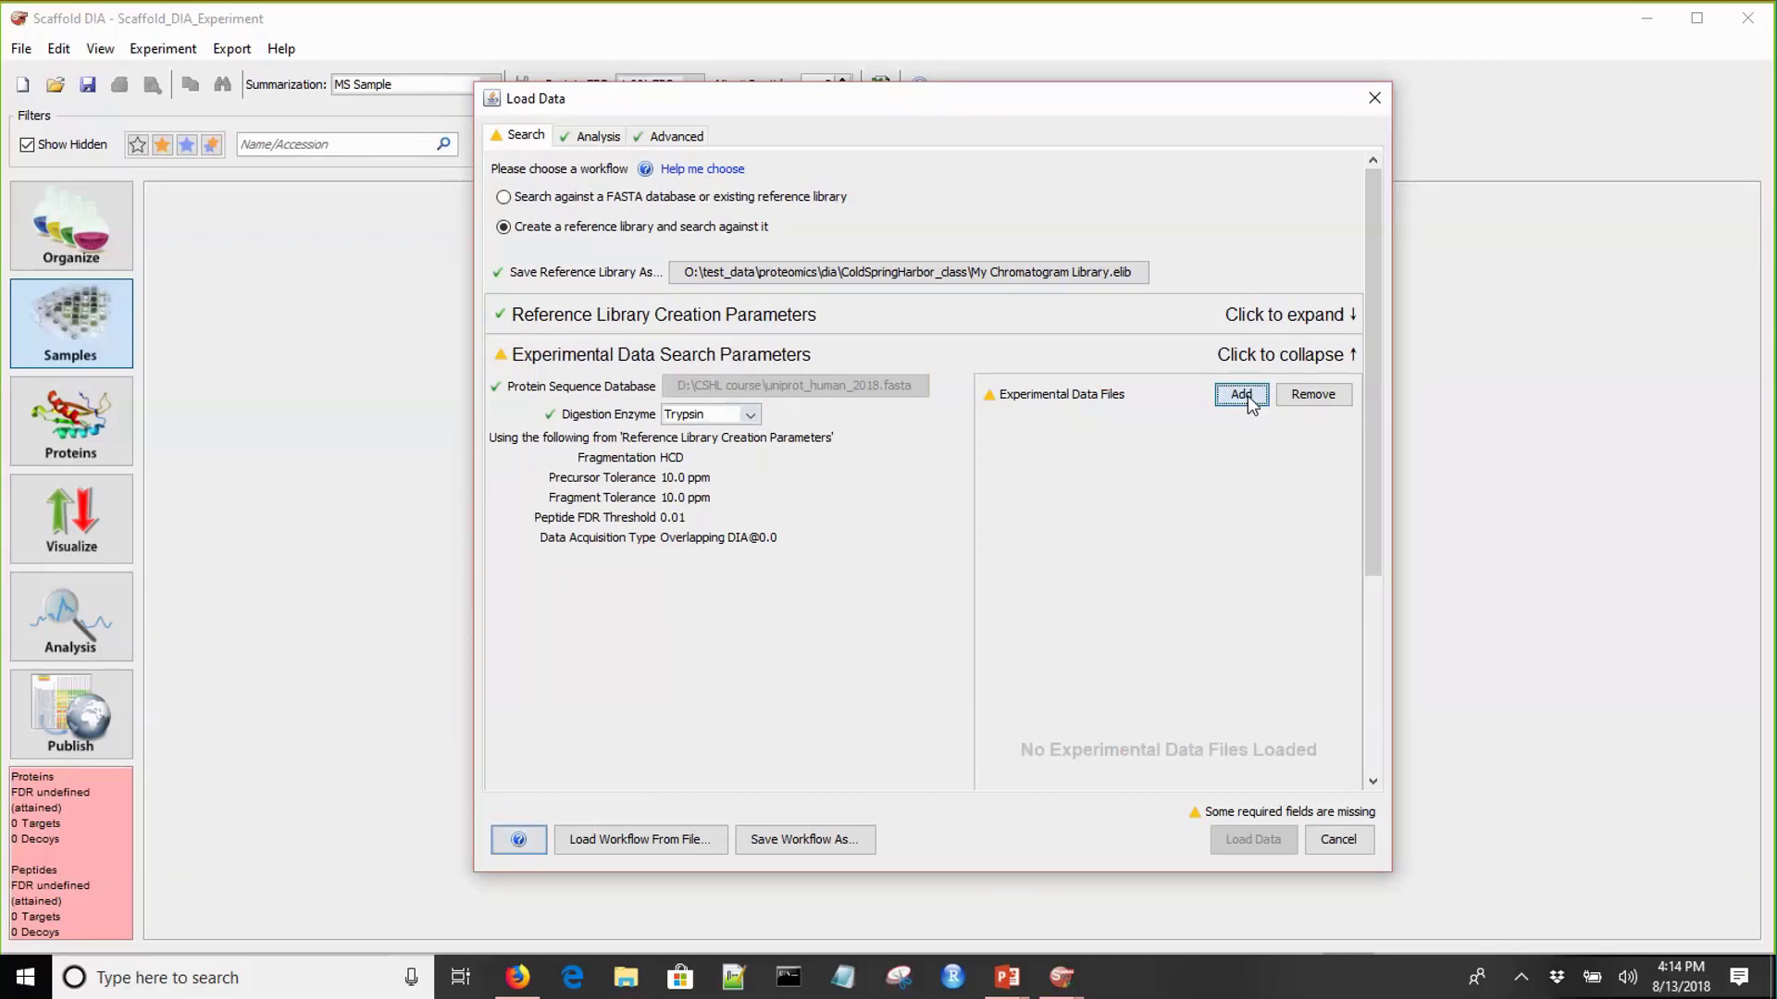
{"action": "left_click", "coordinate": [982, 502]}
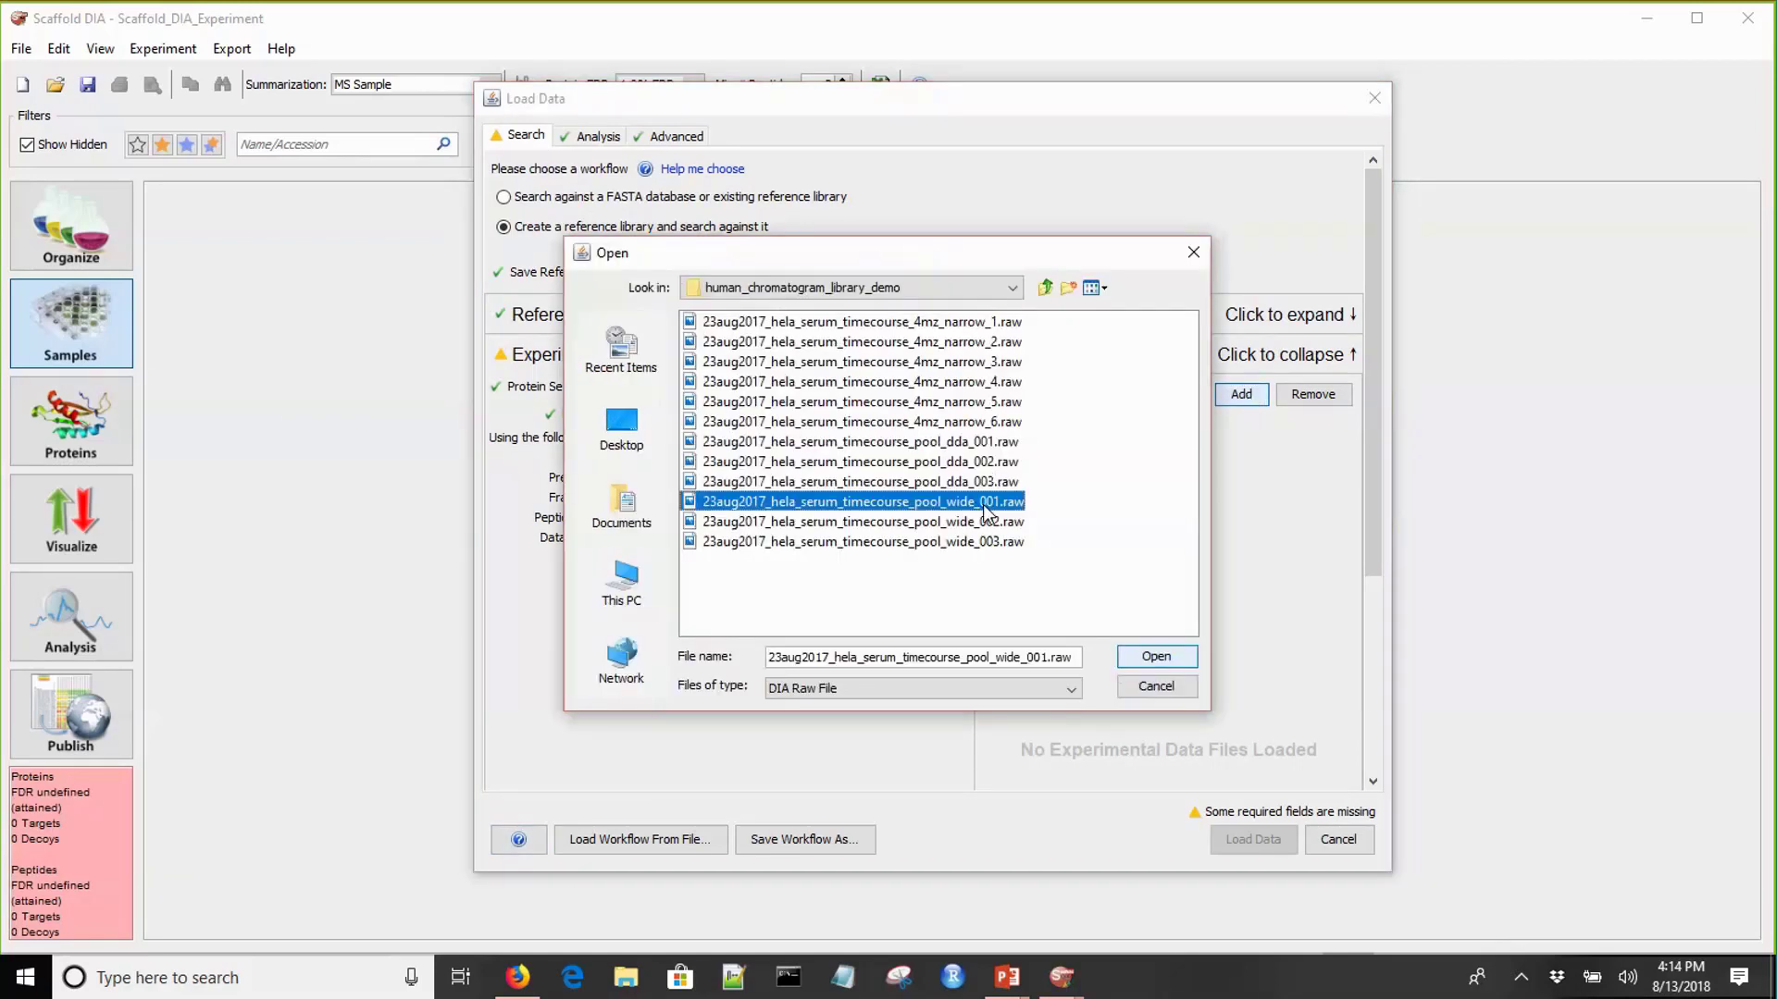
{"action": "left_click", "coordinate": [1174, 658]}
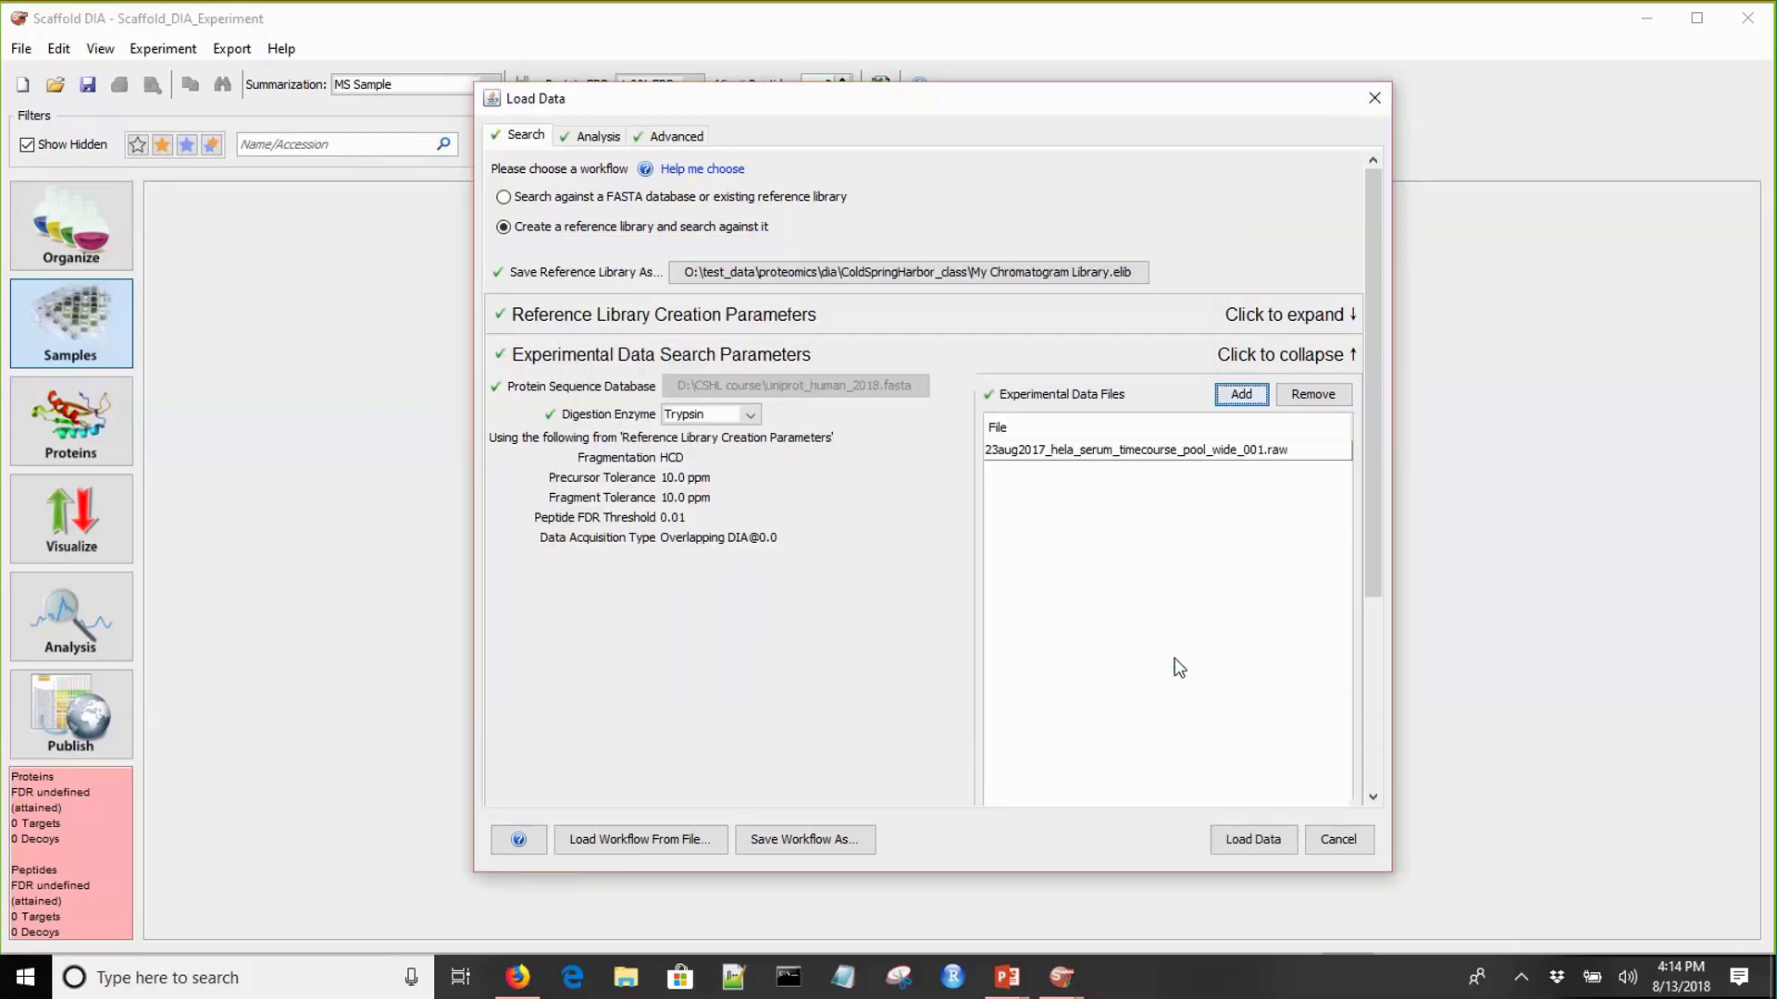
{"action": "left_click", "coordinate": [592, 139]}
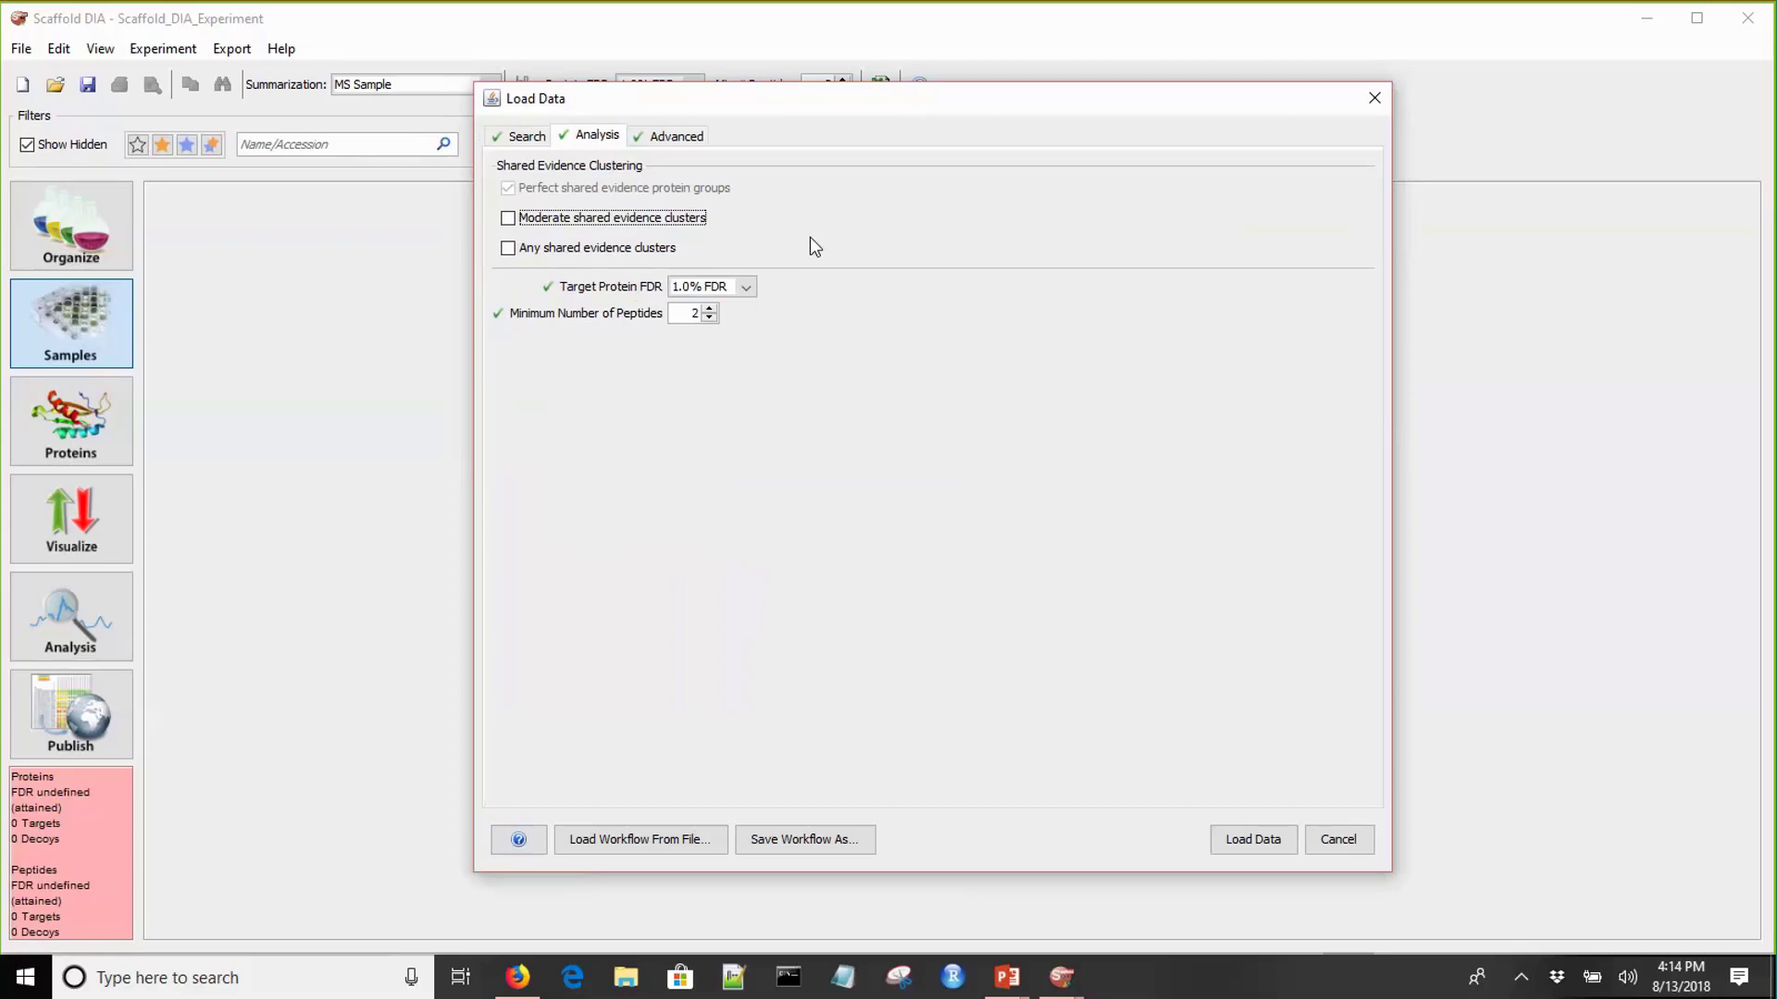
- Check the Advanced tab's processing directory options, then go back to the Search settings
{"action": "left_click", "coordinate": [677, 137]}
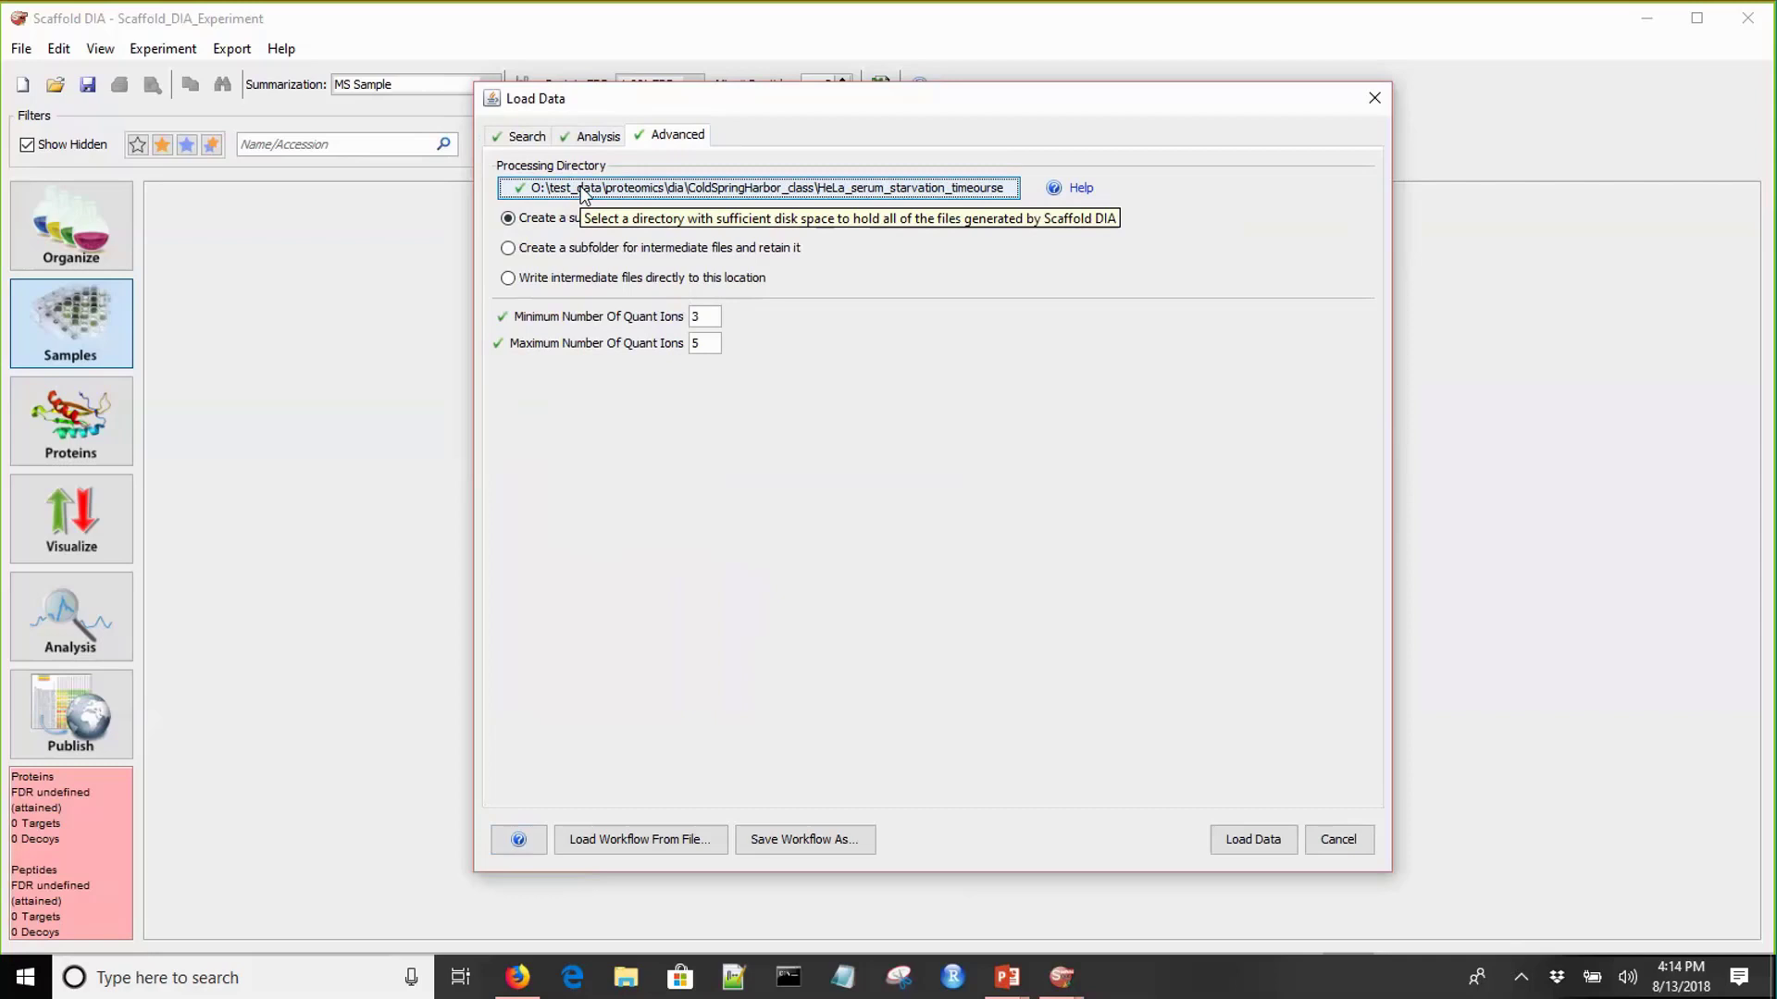
{"action": "left_click", "coordinate": [523, 136]}
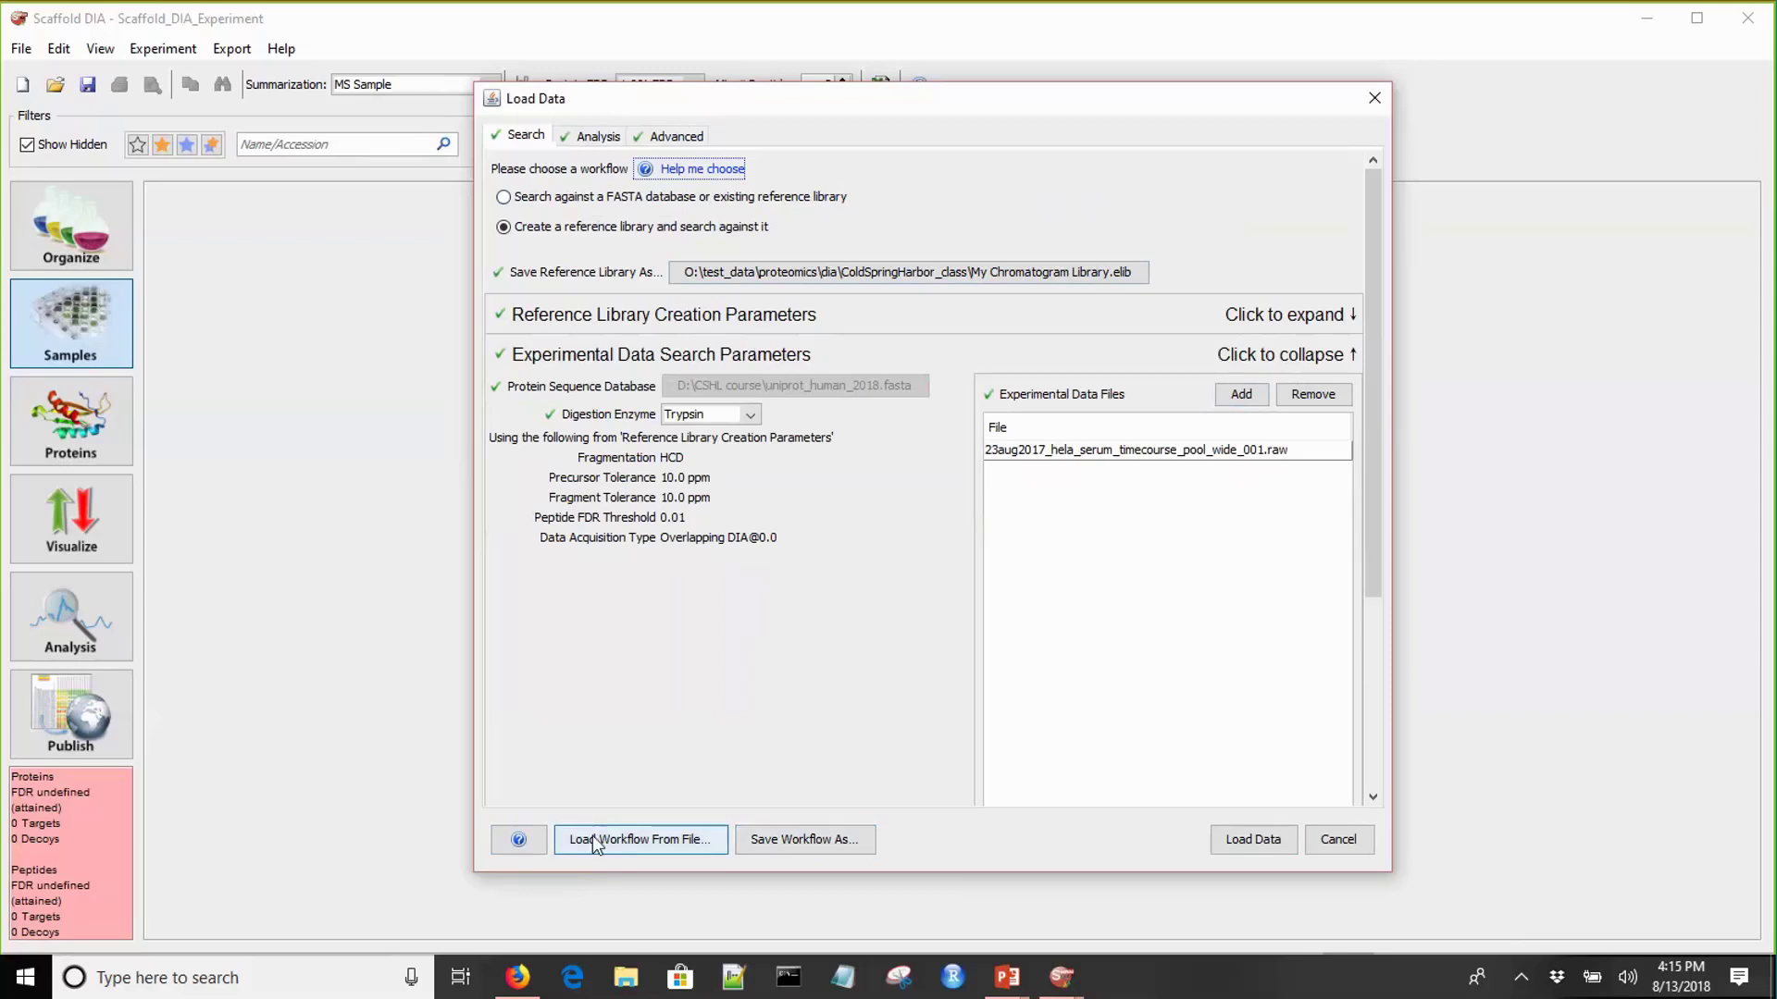
- Switch to Scaffold DIA Viewer and show the twelve HeLa samples grouped by Time attribute
{"action": "left_click", "coordinate": [1061, 987]}
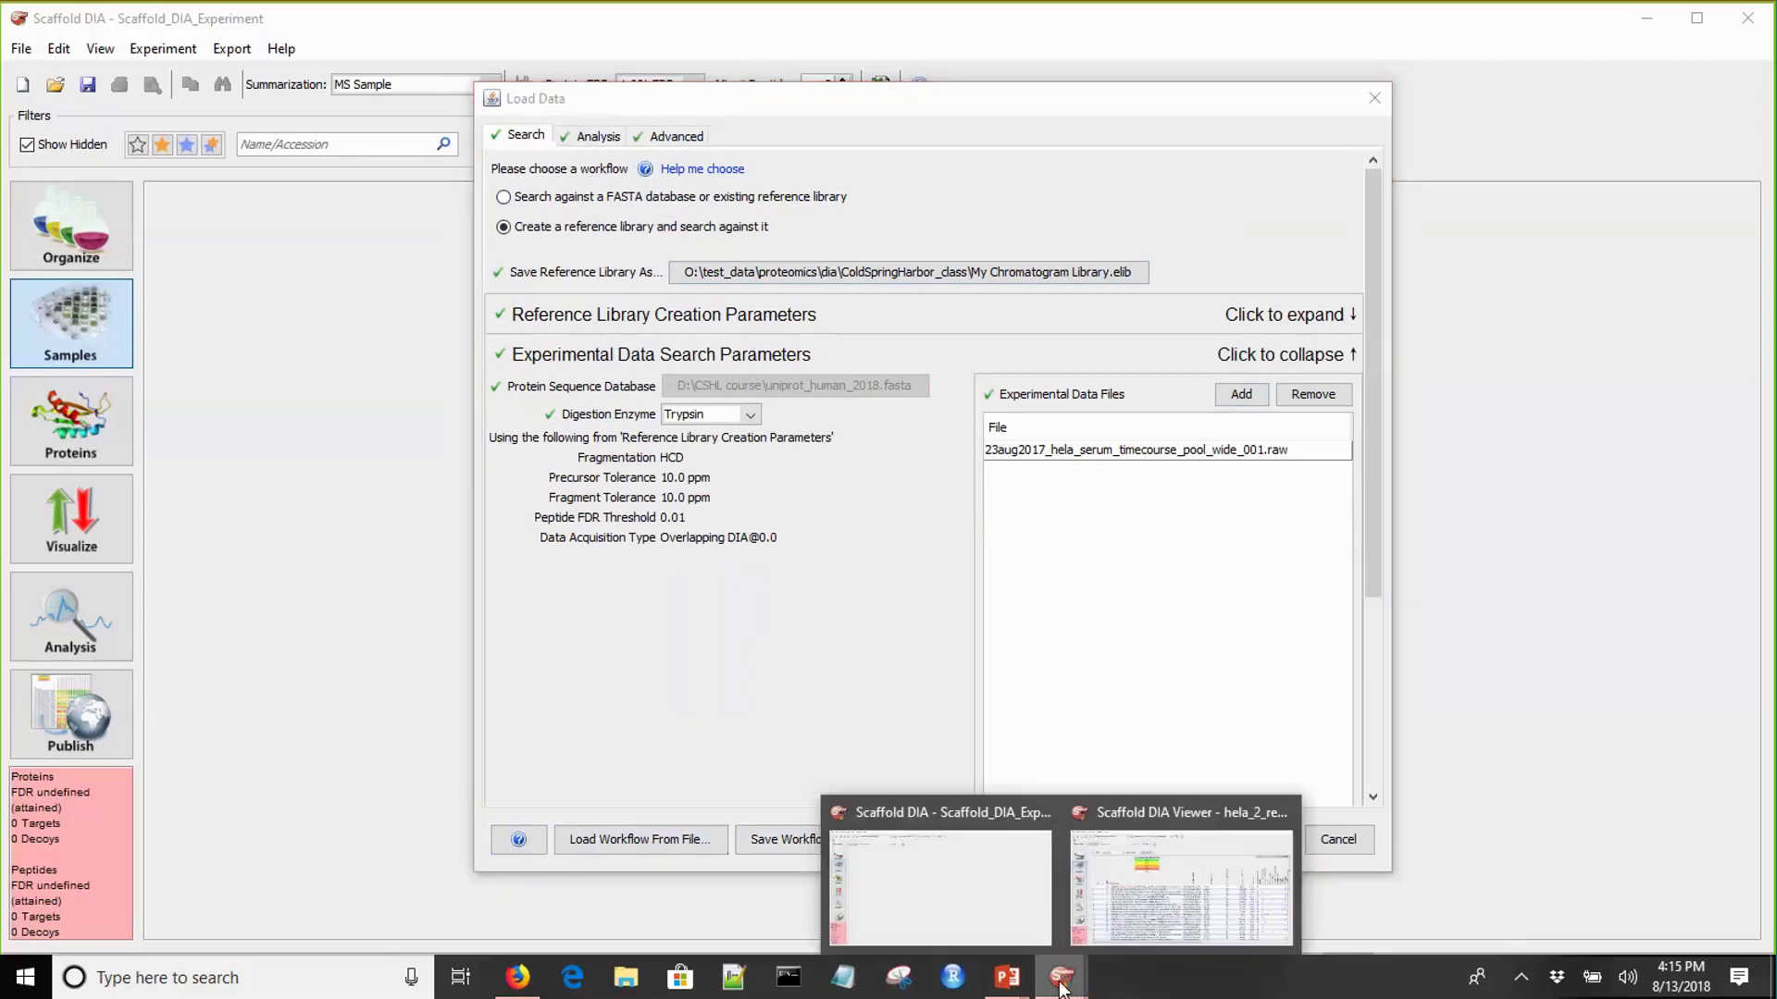
{"action": "left_click", "coordinate": [1163, 919]}
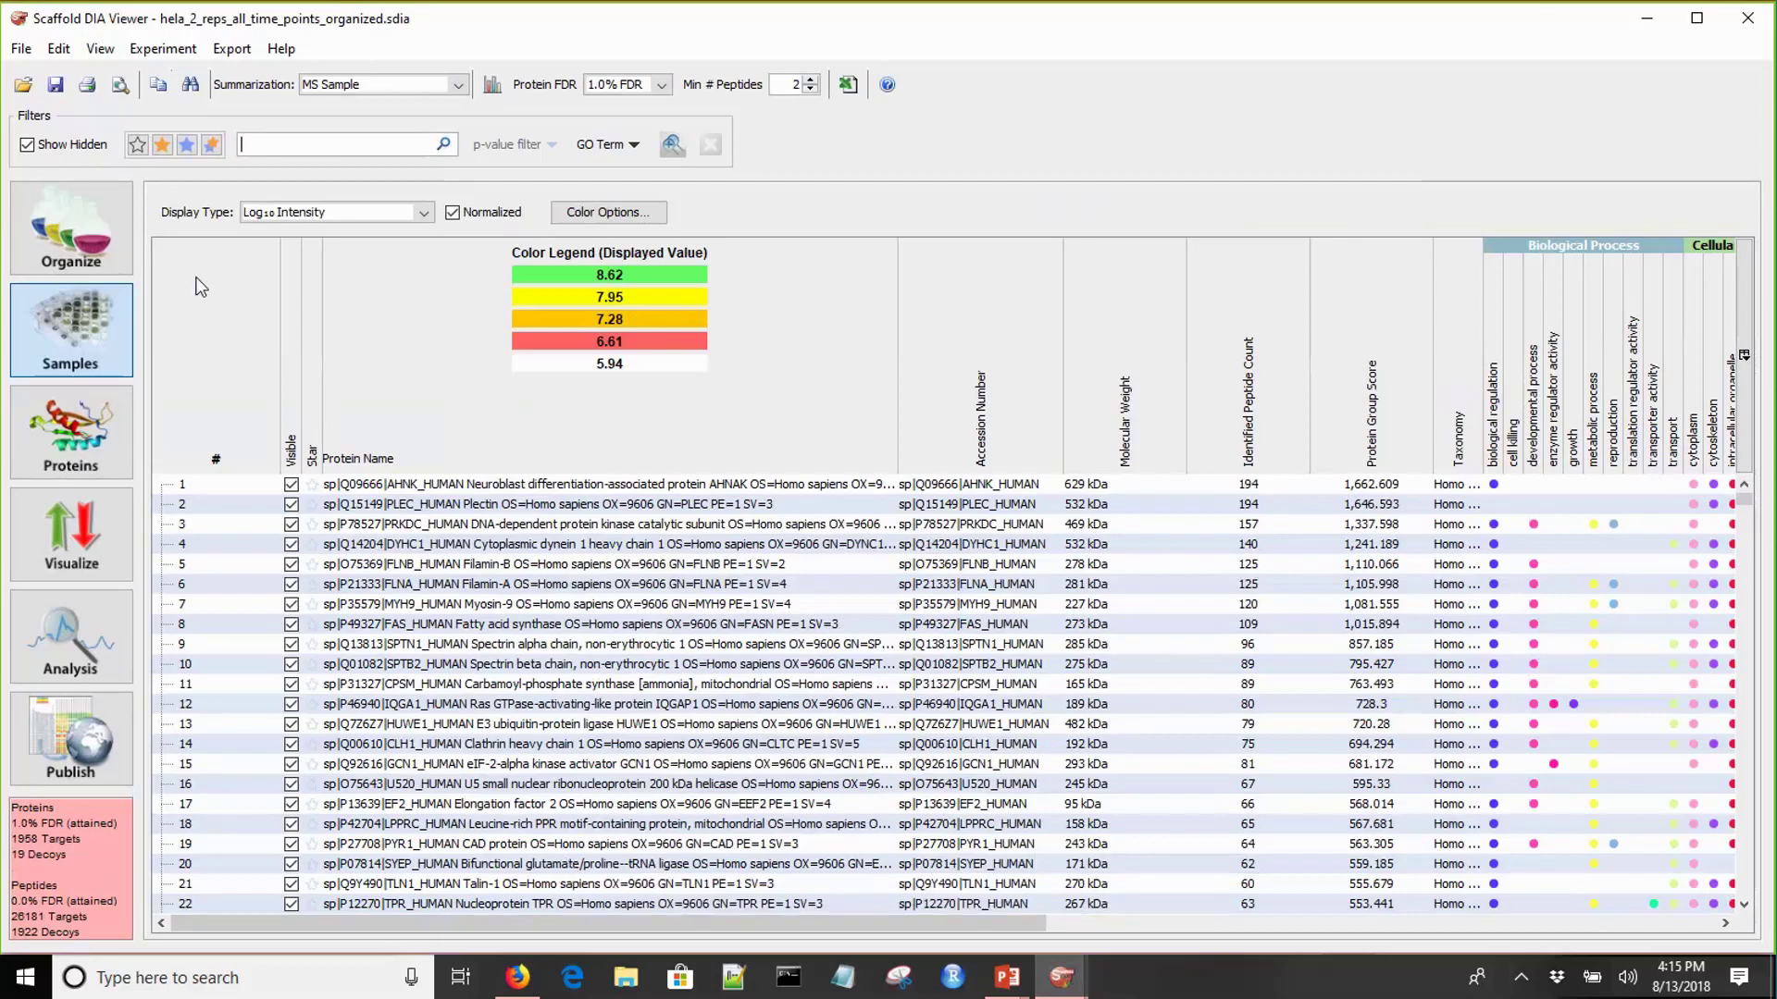
{"action": "left_click", "coordinate": [106, 230]}
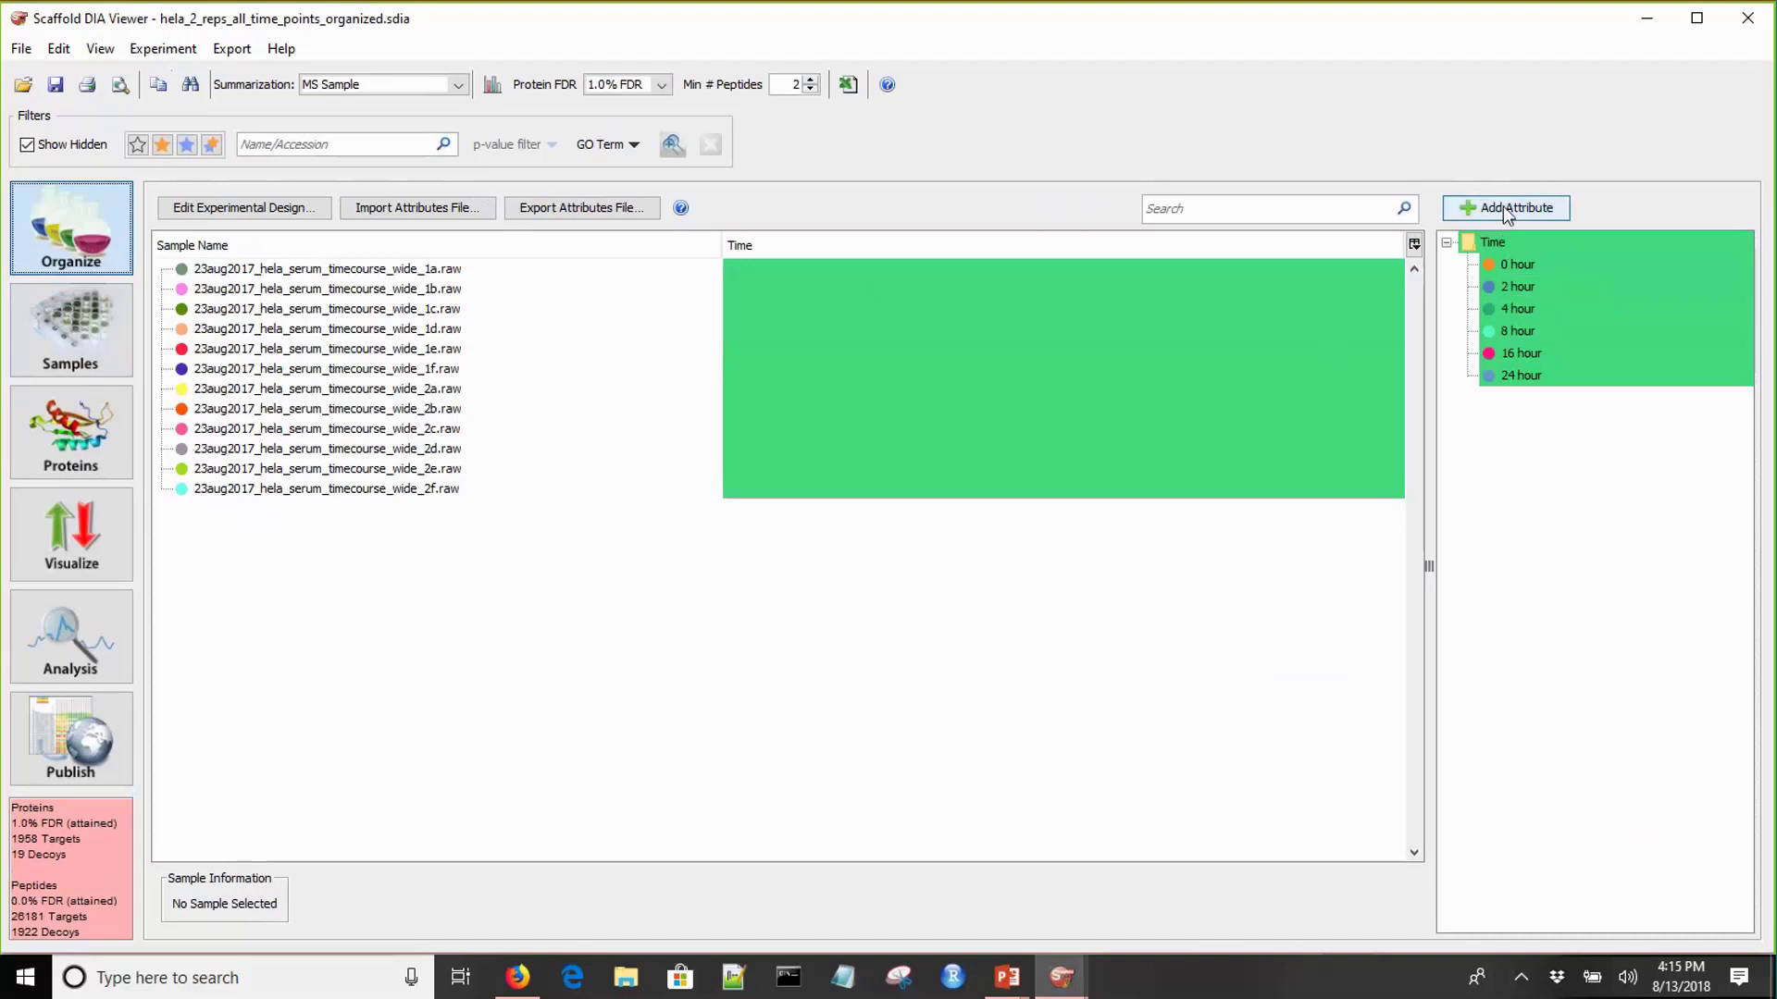
- Create a new attribute group named Biorep with attribute value 1
{"action": "left_click", "coordinate": [1504, 208]}
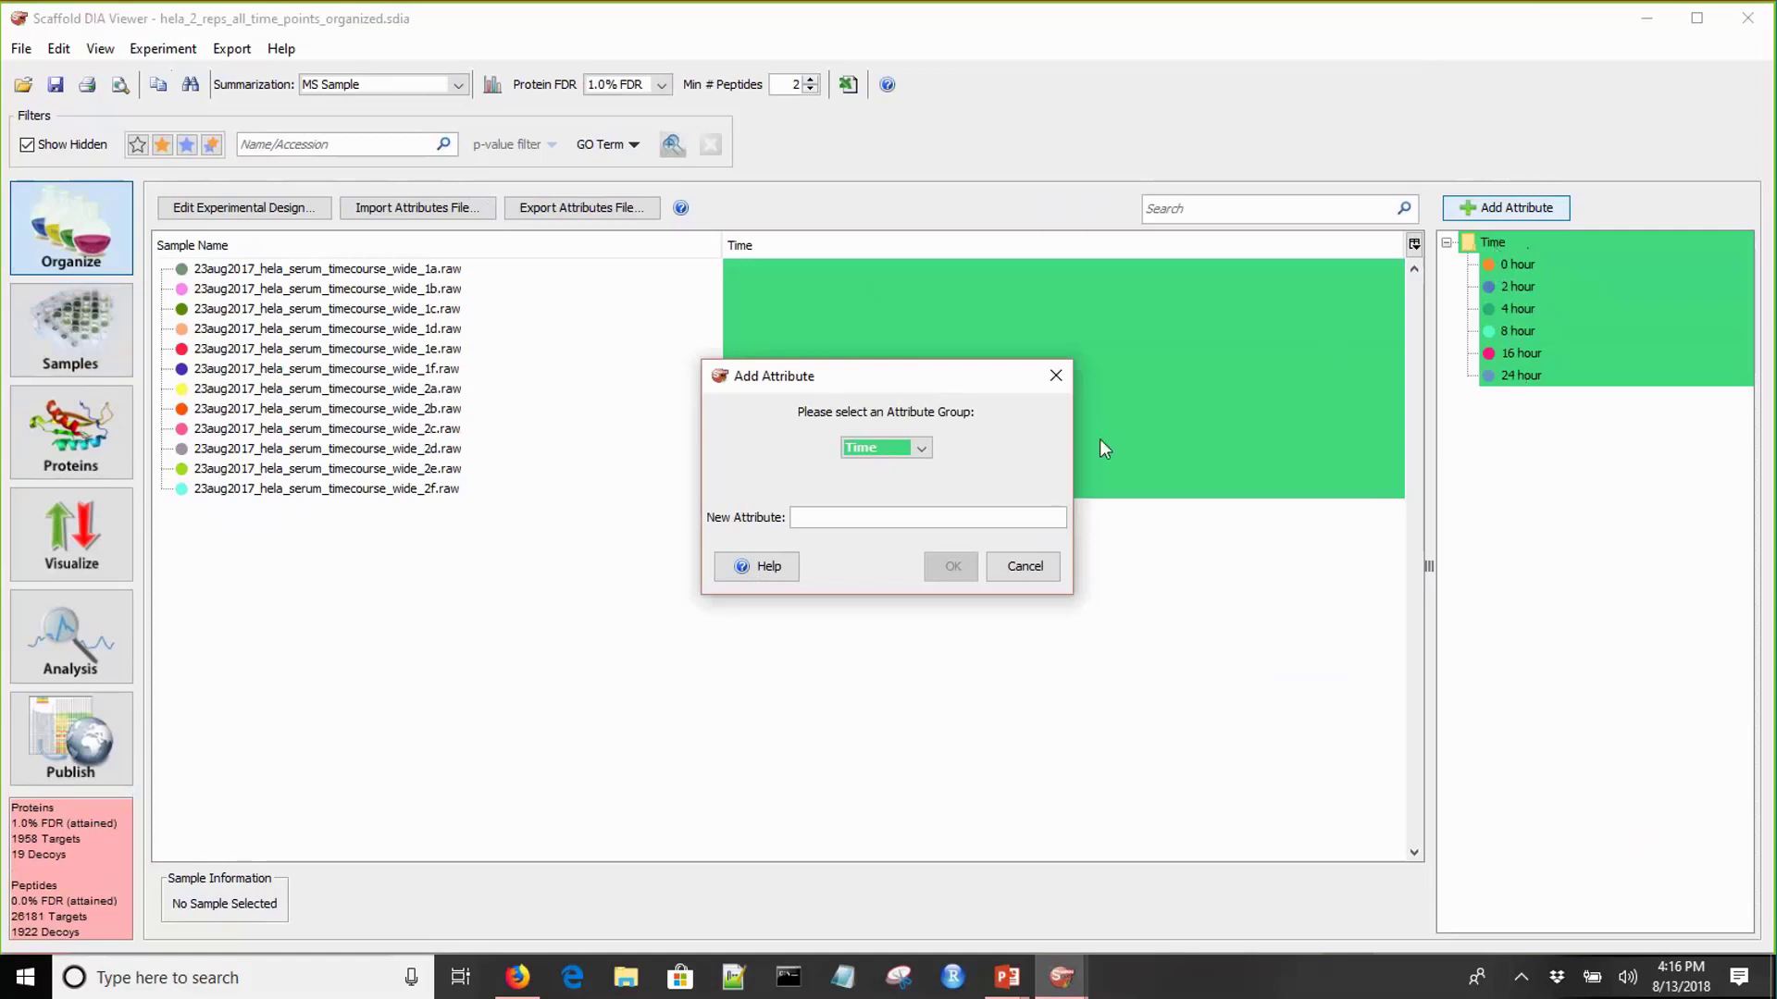
{"action": "left_click", "coordinate": [922, 450]}
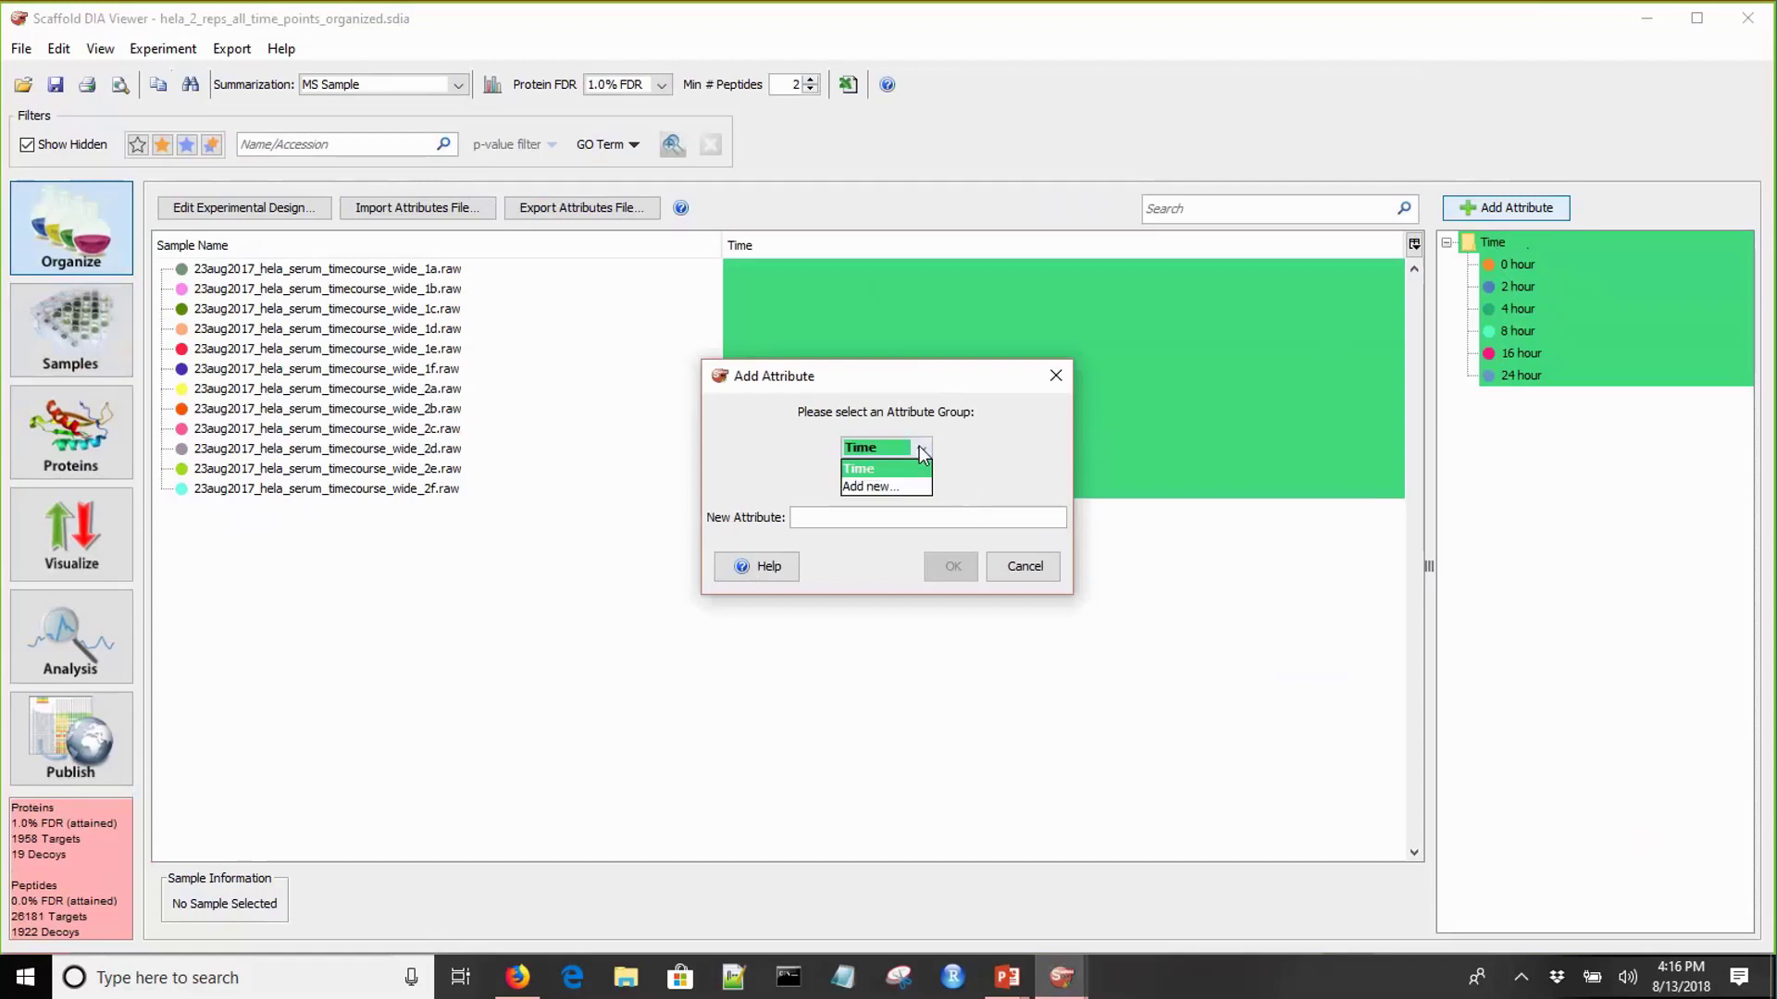
{"action": "left_click", "coordinate": [887, 487]}
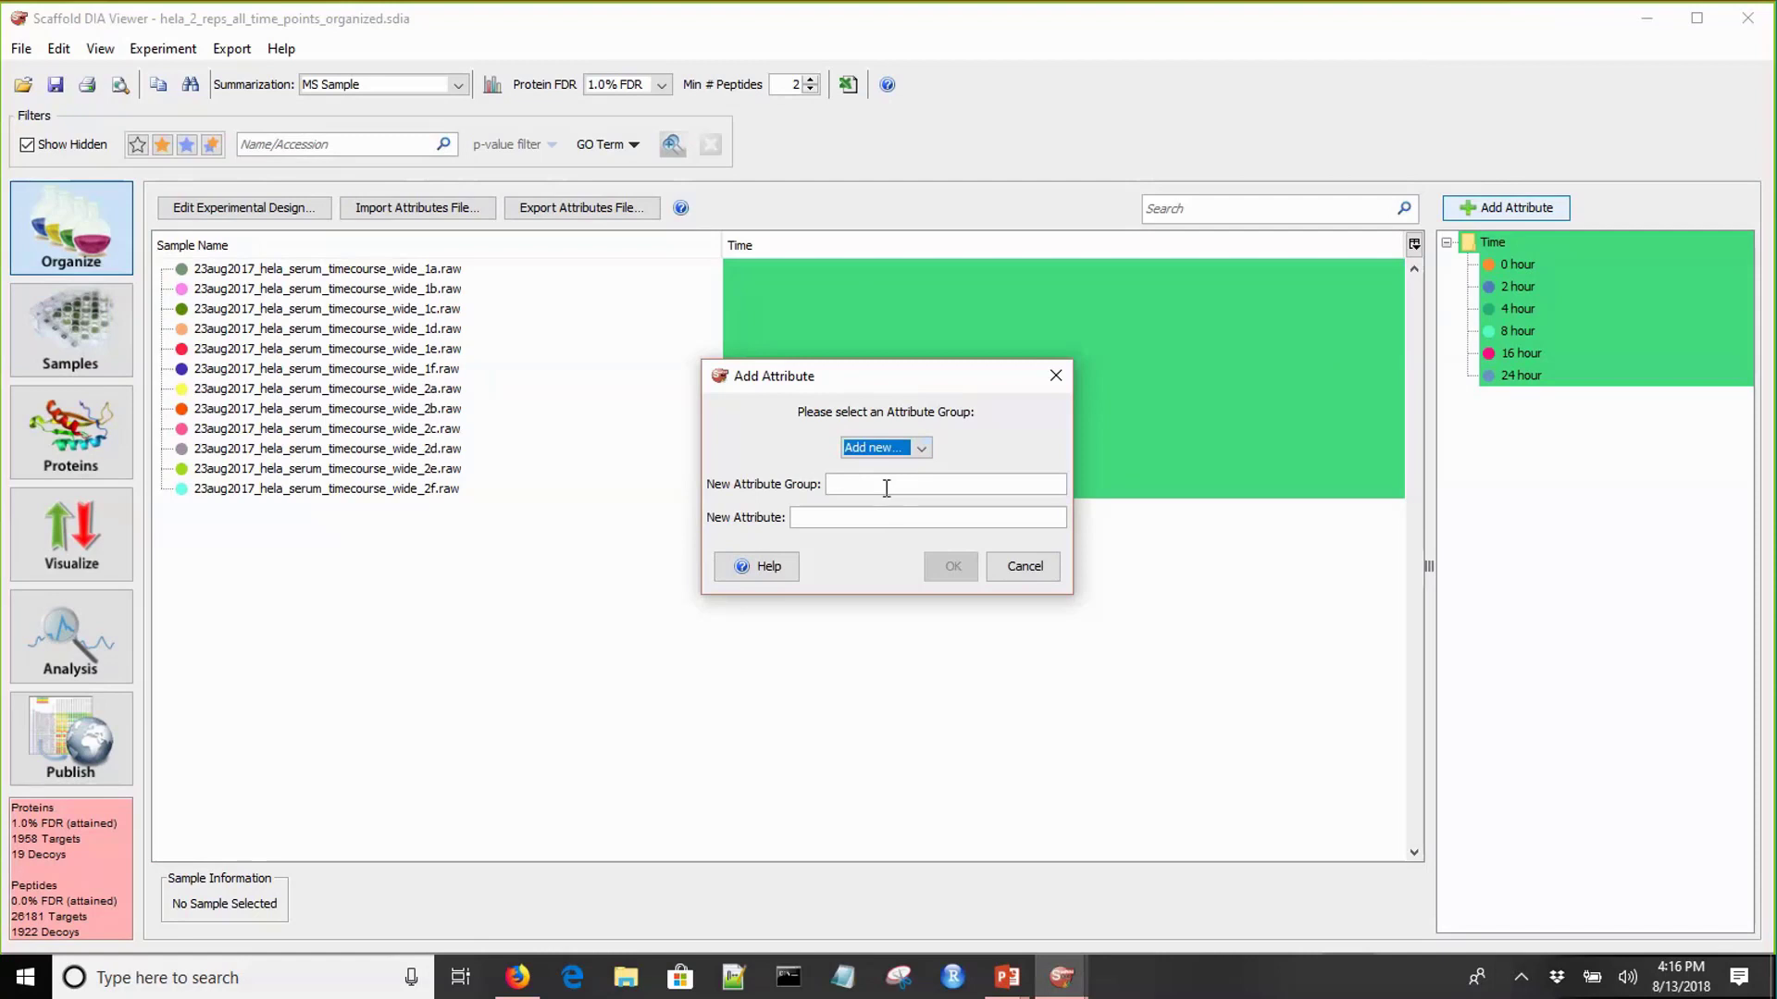
{"action": "type", "text": "Biorep"}
{"action": "left_click", "coordinate": [882, 515]}
{"action": "type", "text": "1"}
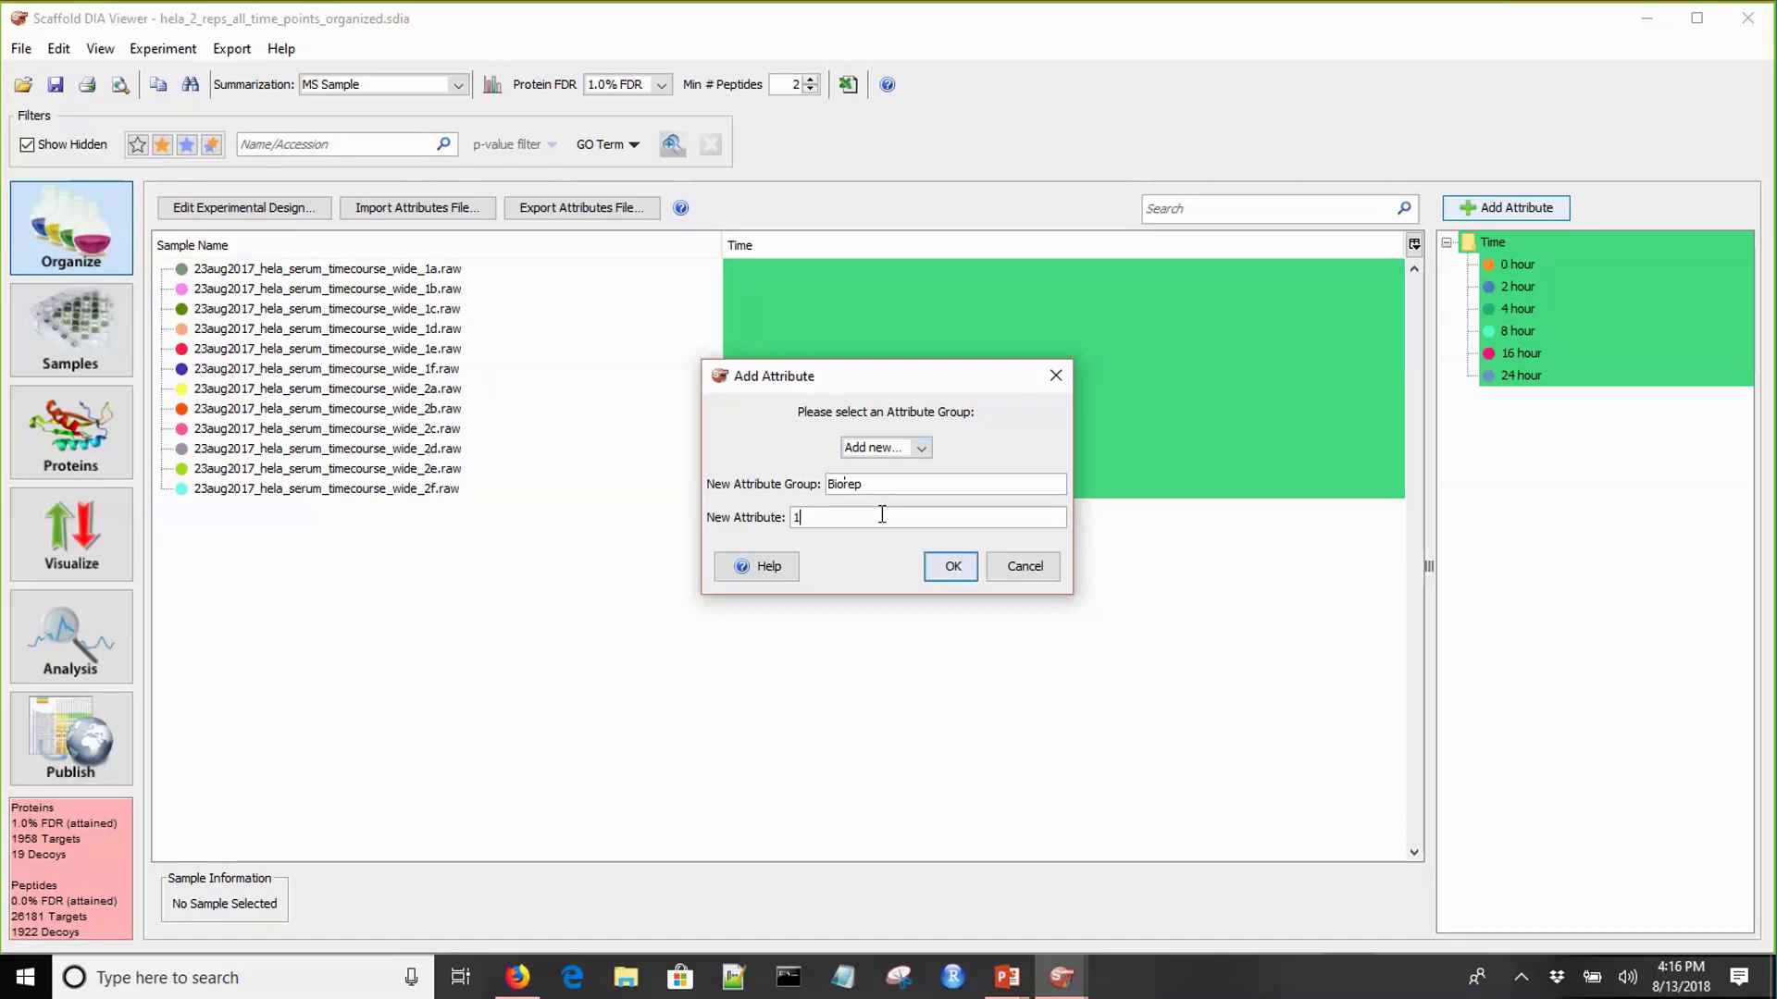
{"action": "left_click", "coordinate": [949, 570]}
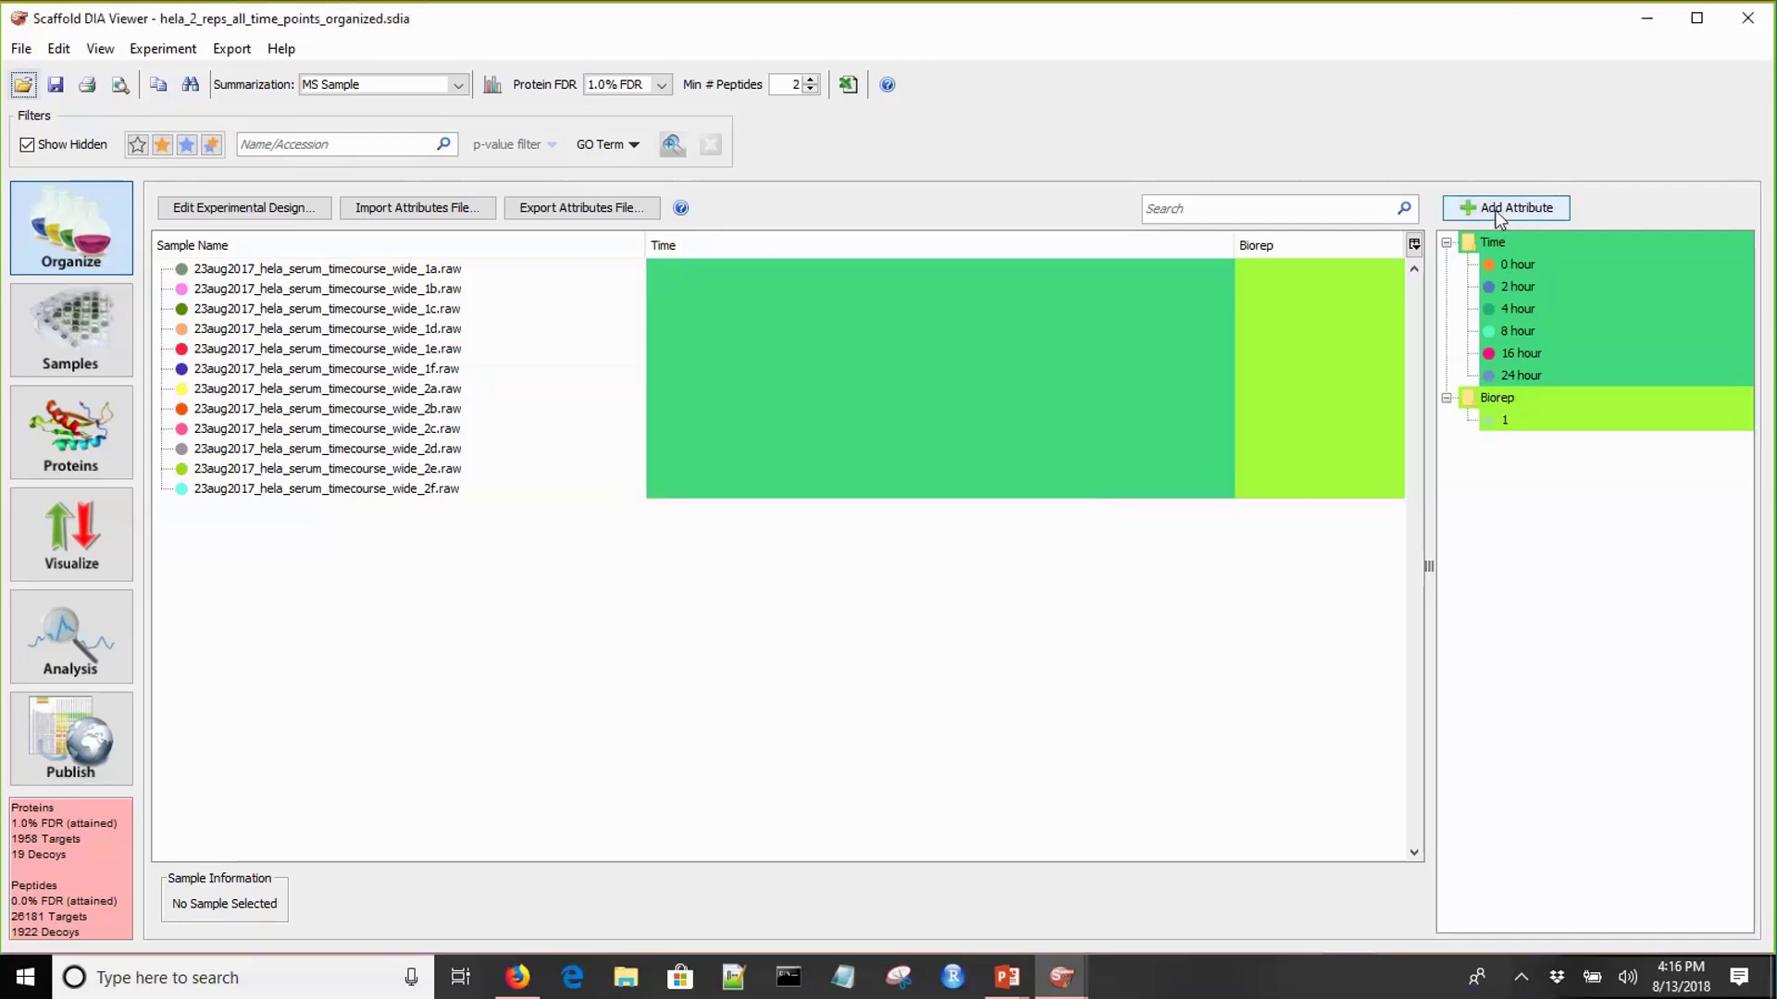
- Add value 2 to the Biorep attribute group
{"action": "left_click", "coordinate": [1493, 403]}
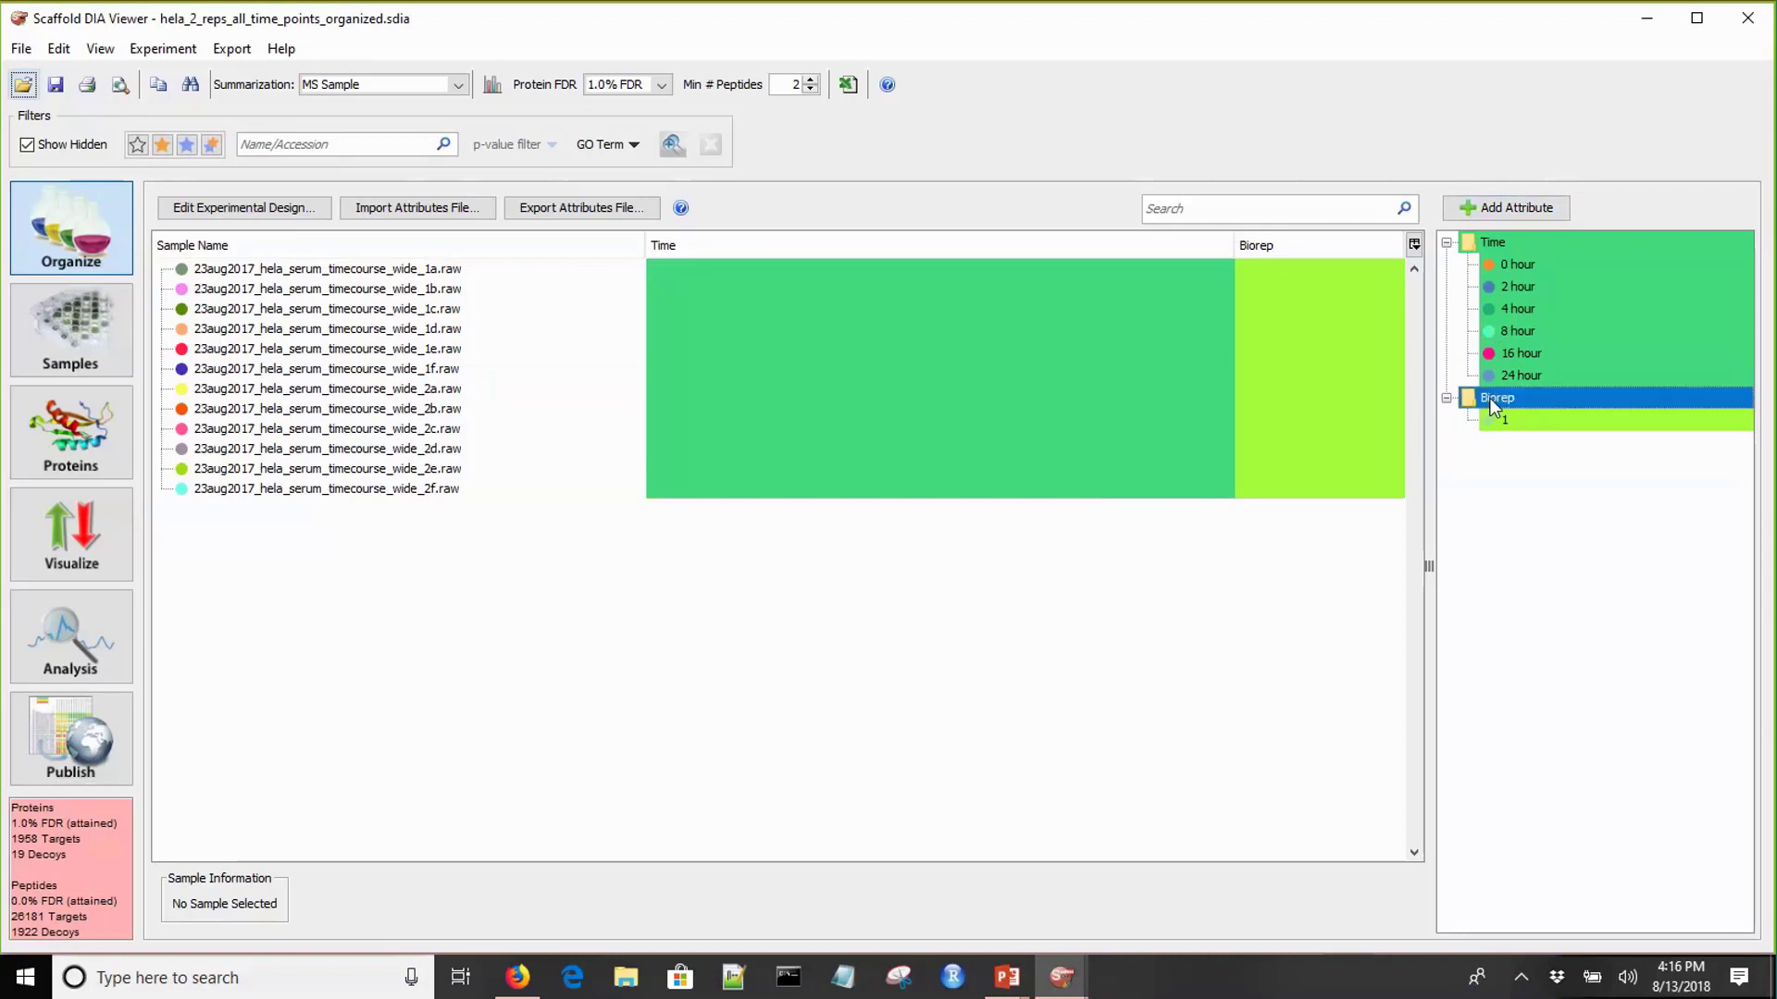
{"action": "left_click", "coordinate": [1506, 210]}
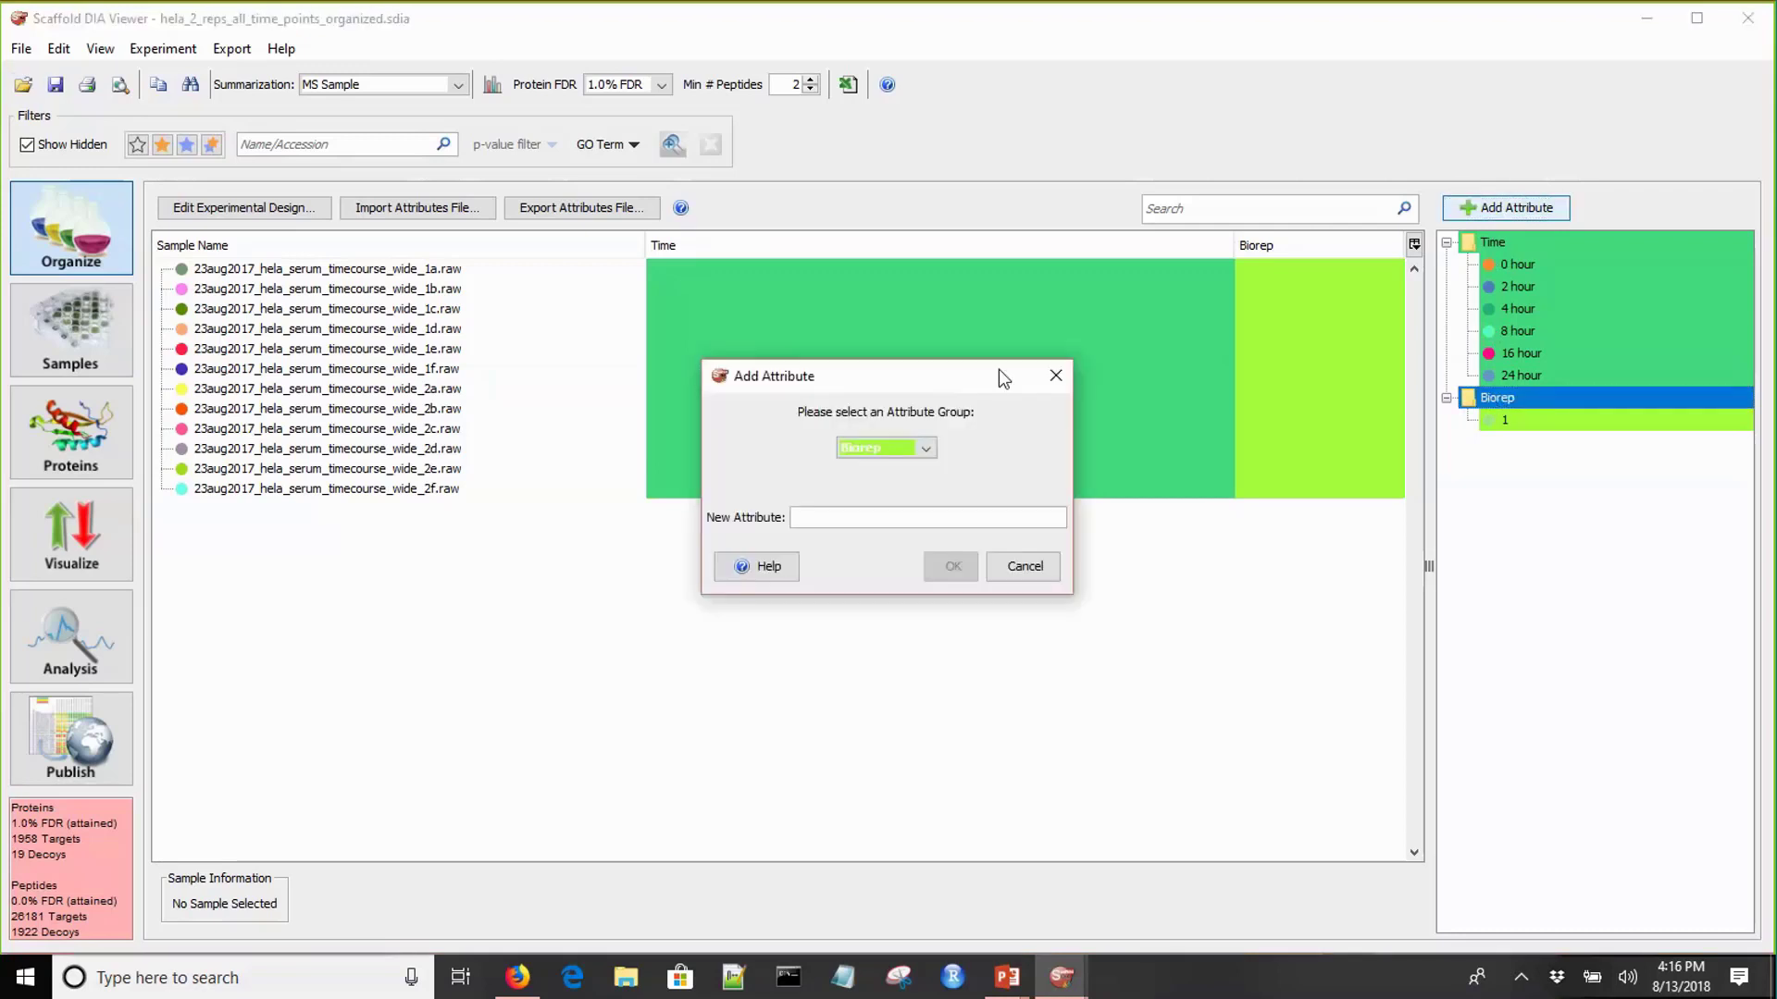
{"action": "type", "text": "2"}
{"action": "left_click", "coordinate": [944, 580]}
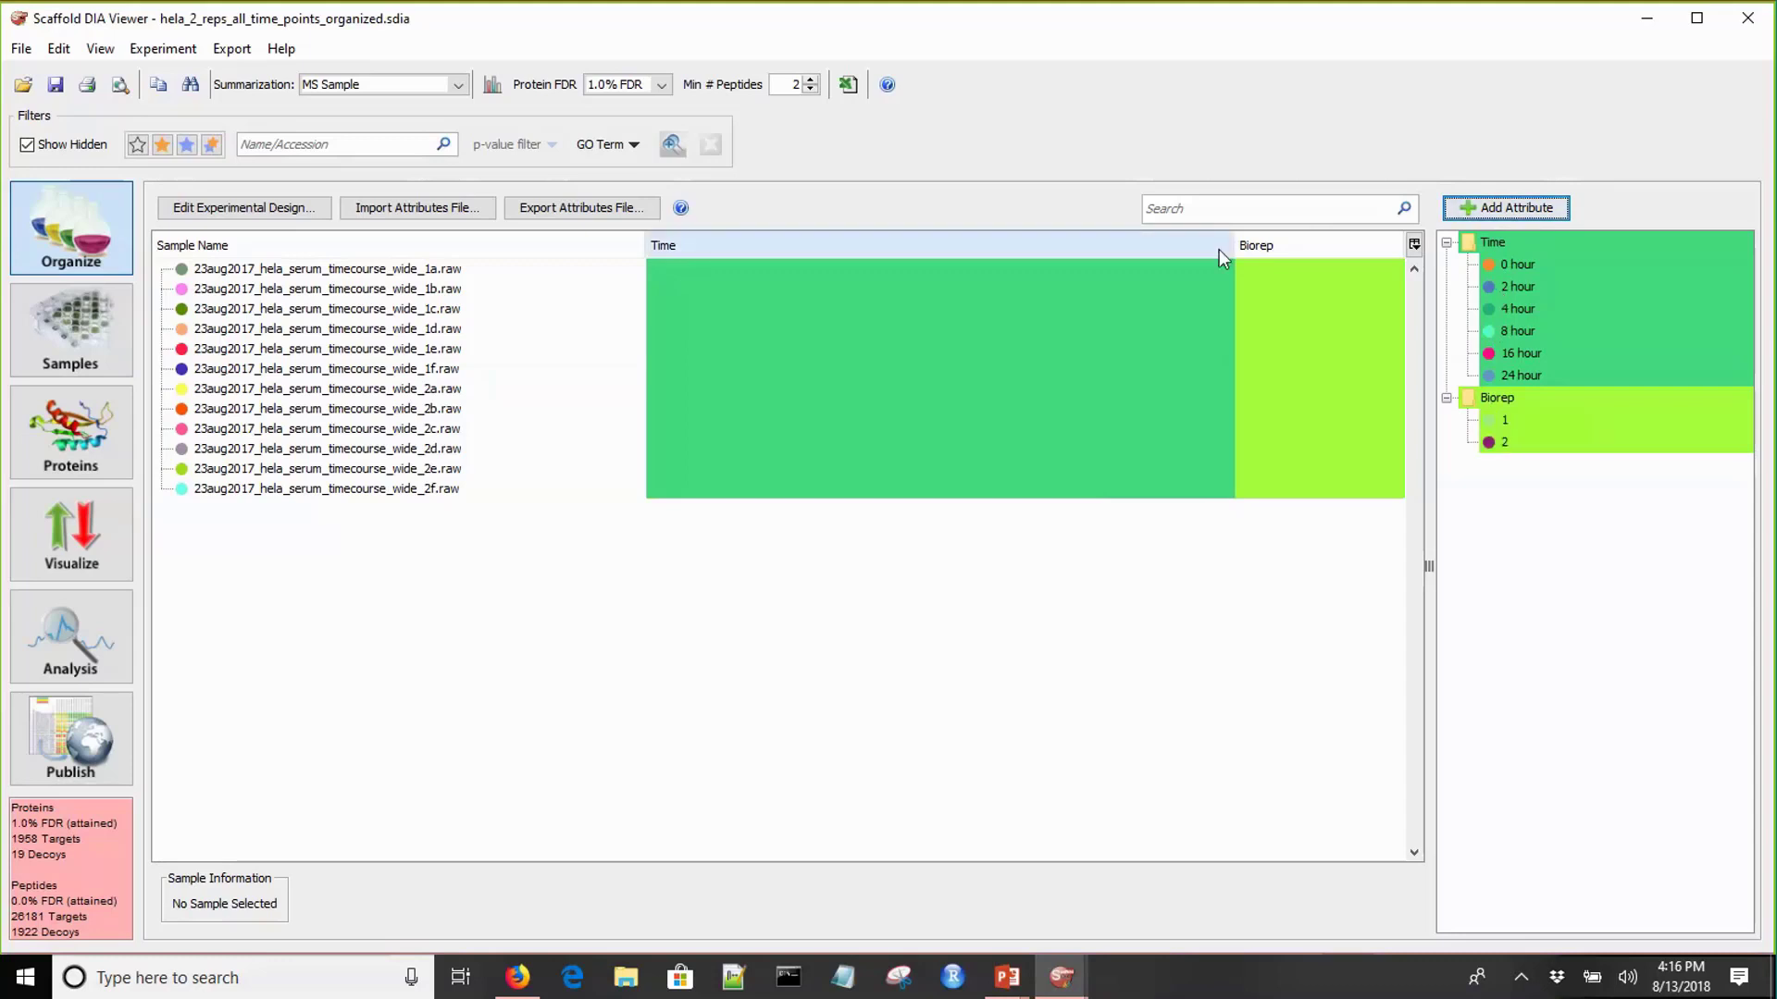
- Assign Biorep 1 to samples wide_1a through wide_1f
{"action": "left_click", "coordinate": [432, 273]}
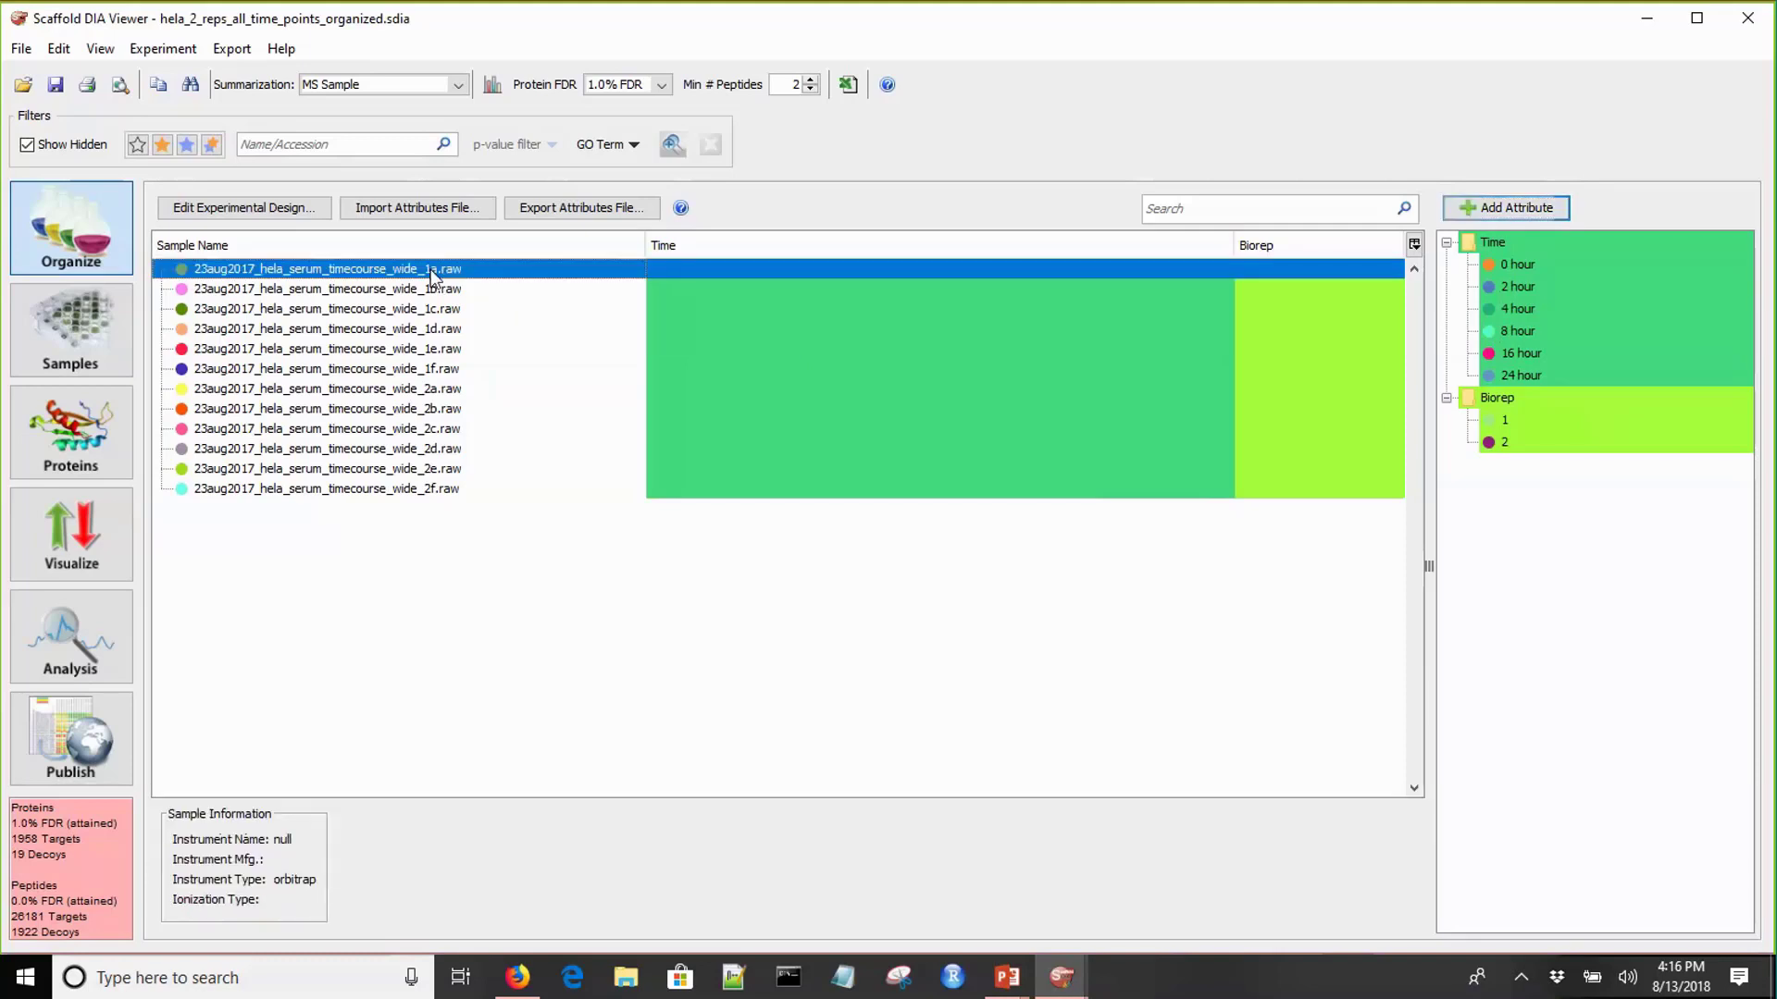
{"action": "left_click", "coordinate": [433, 368], "text": "shift"}
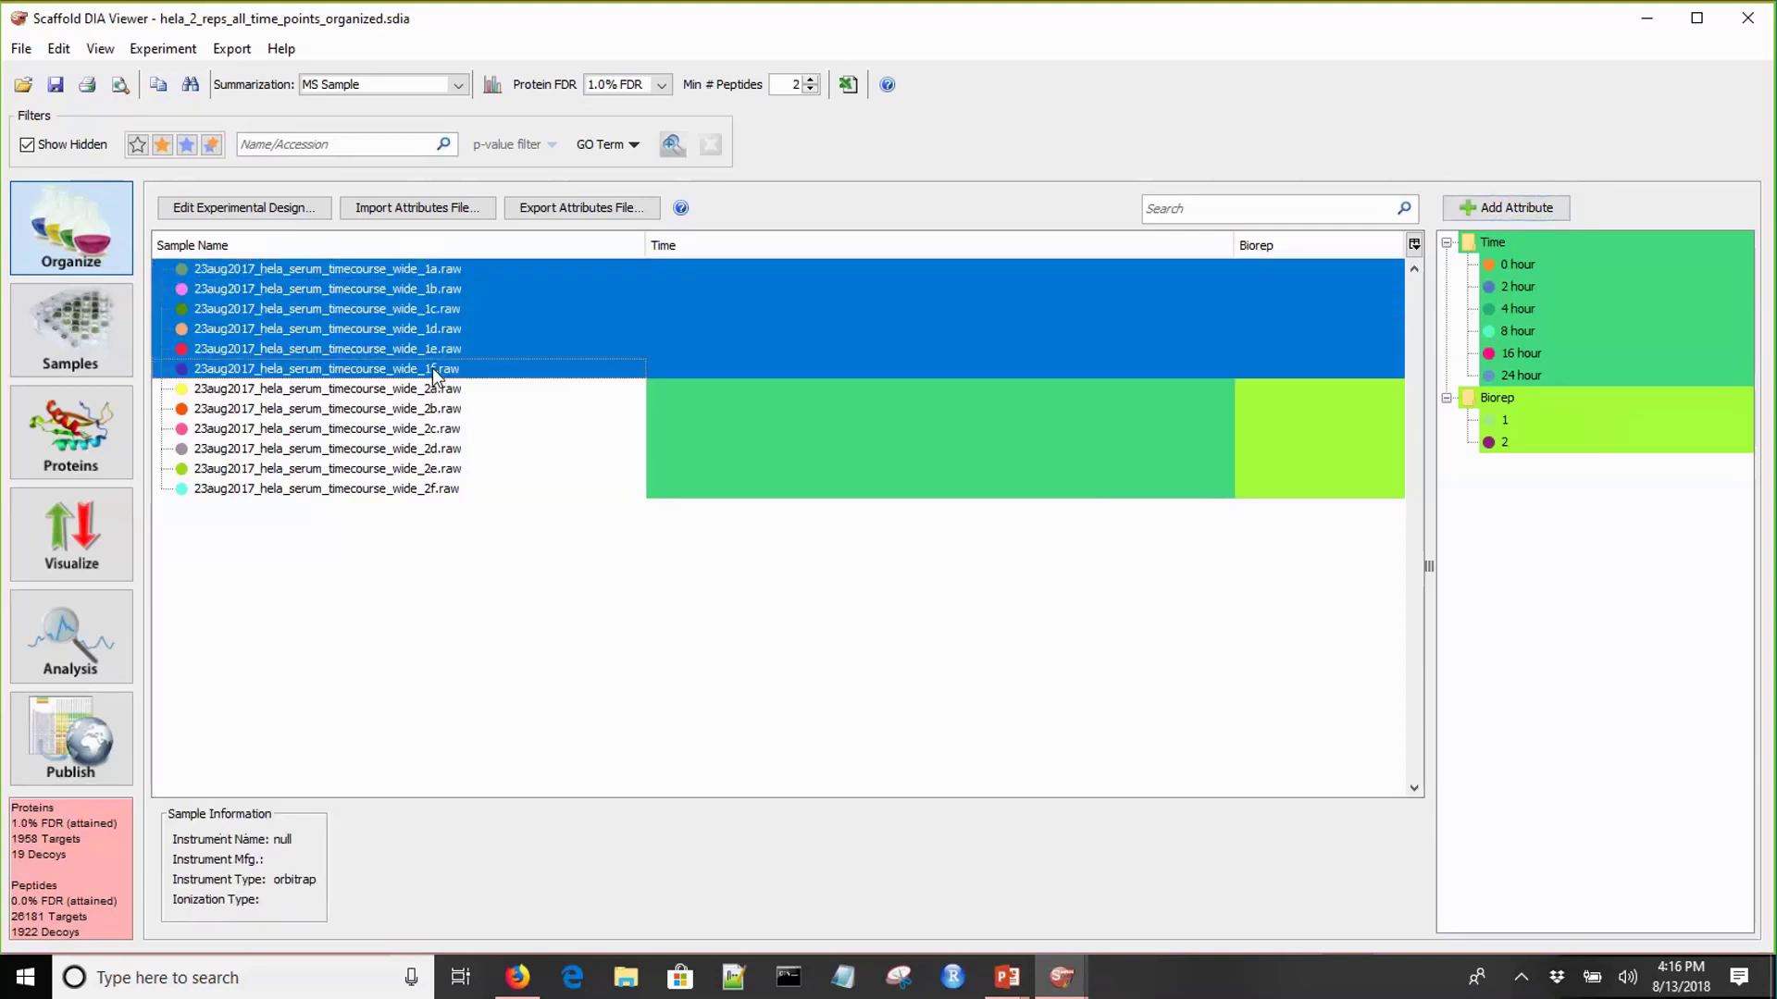
{"action": "right_click", "coordinate": [546, 333]}
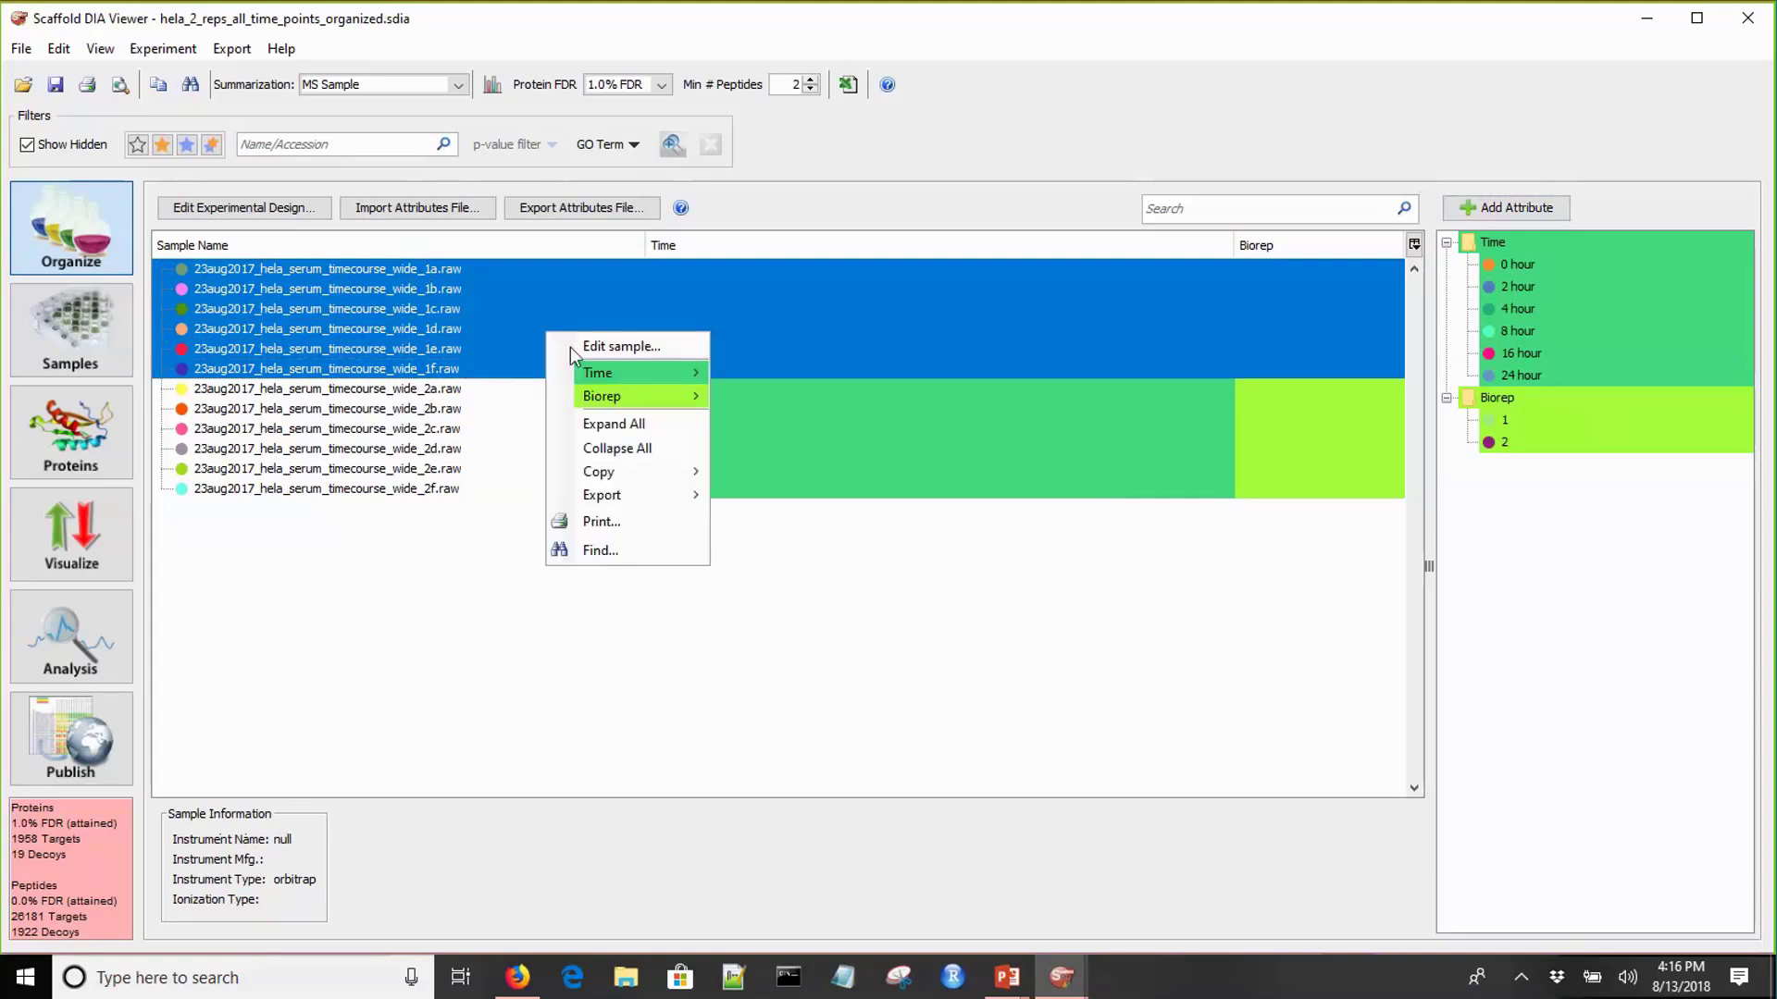
{"action": "mouse_move", "coordinate": [616, 395]}
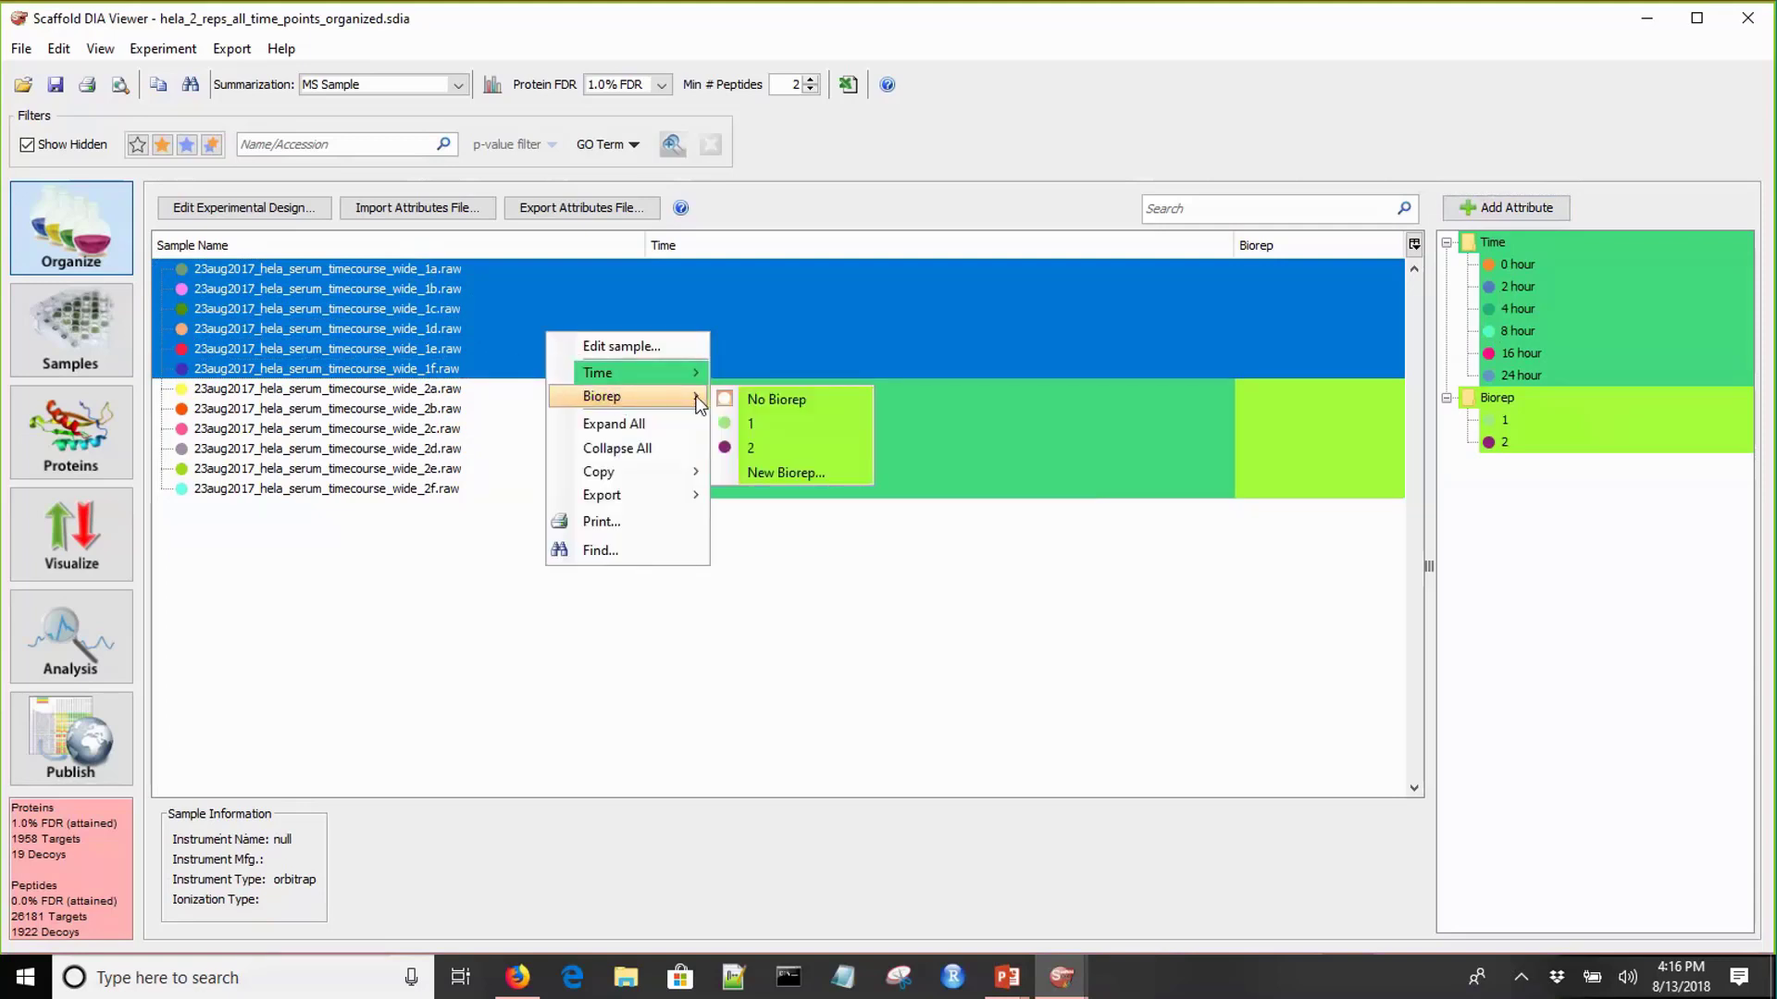
{"action": "left_click", "coordinate": [755, 423]}
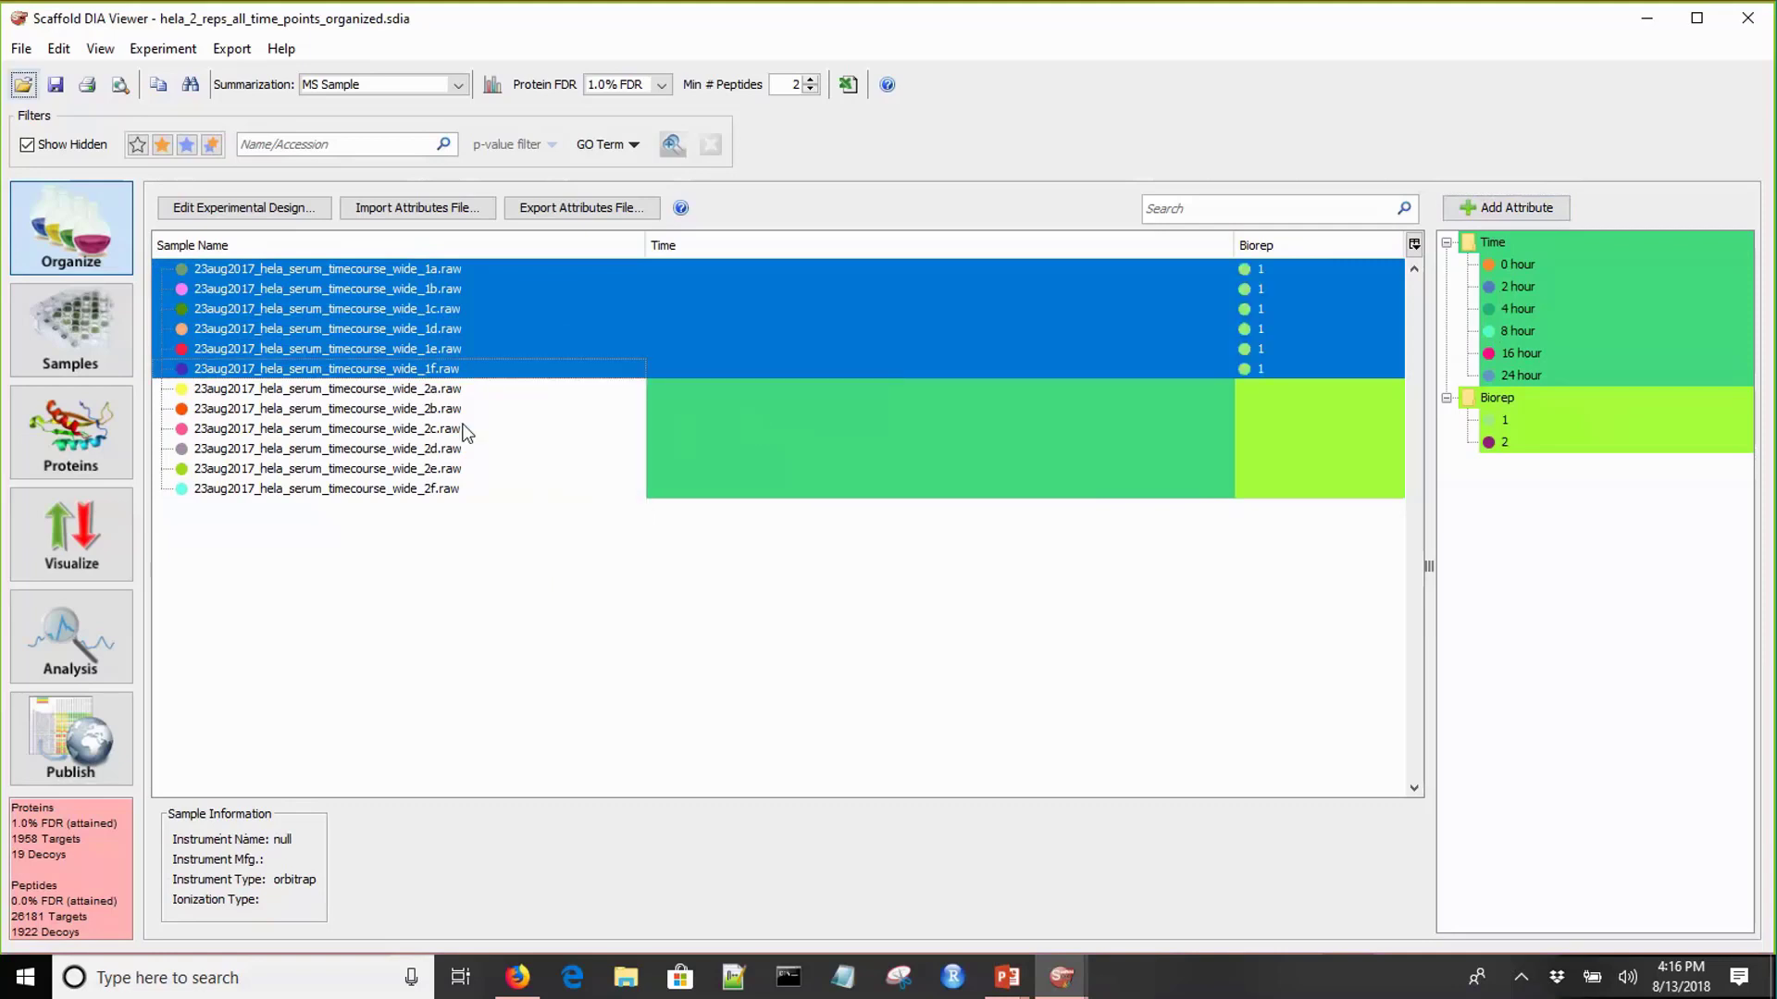
- Assign Biorep 2 to samples wide_2a through wide_2f
{"action": "left_click", "coordinate": [442, 389]}
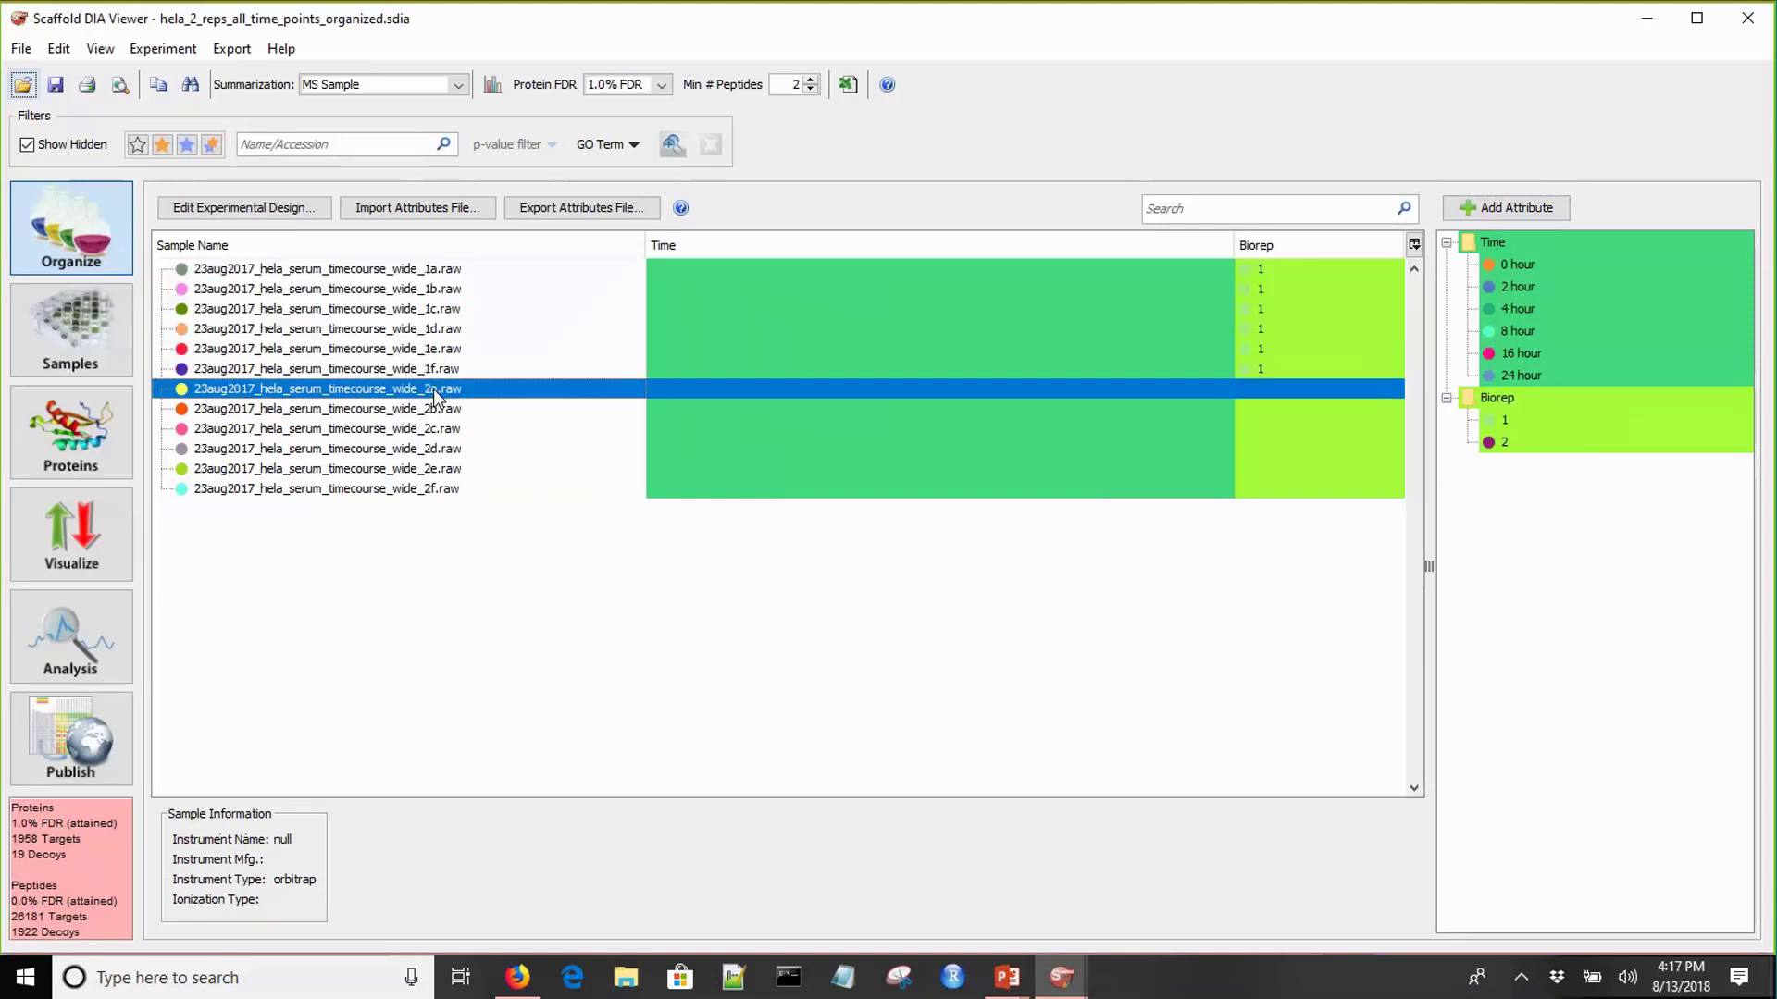
{"action": "left_click", "coordinate": [428, 488], "text": "shift"}
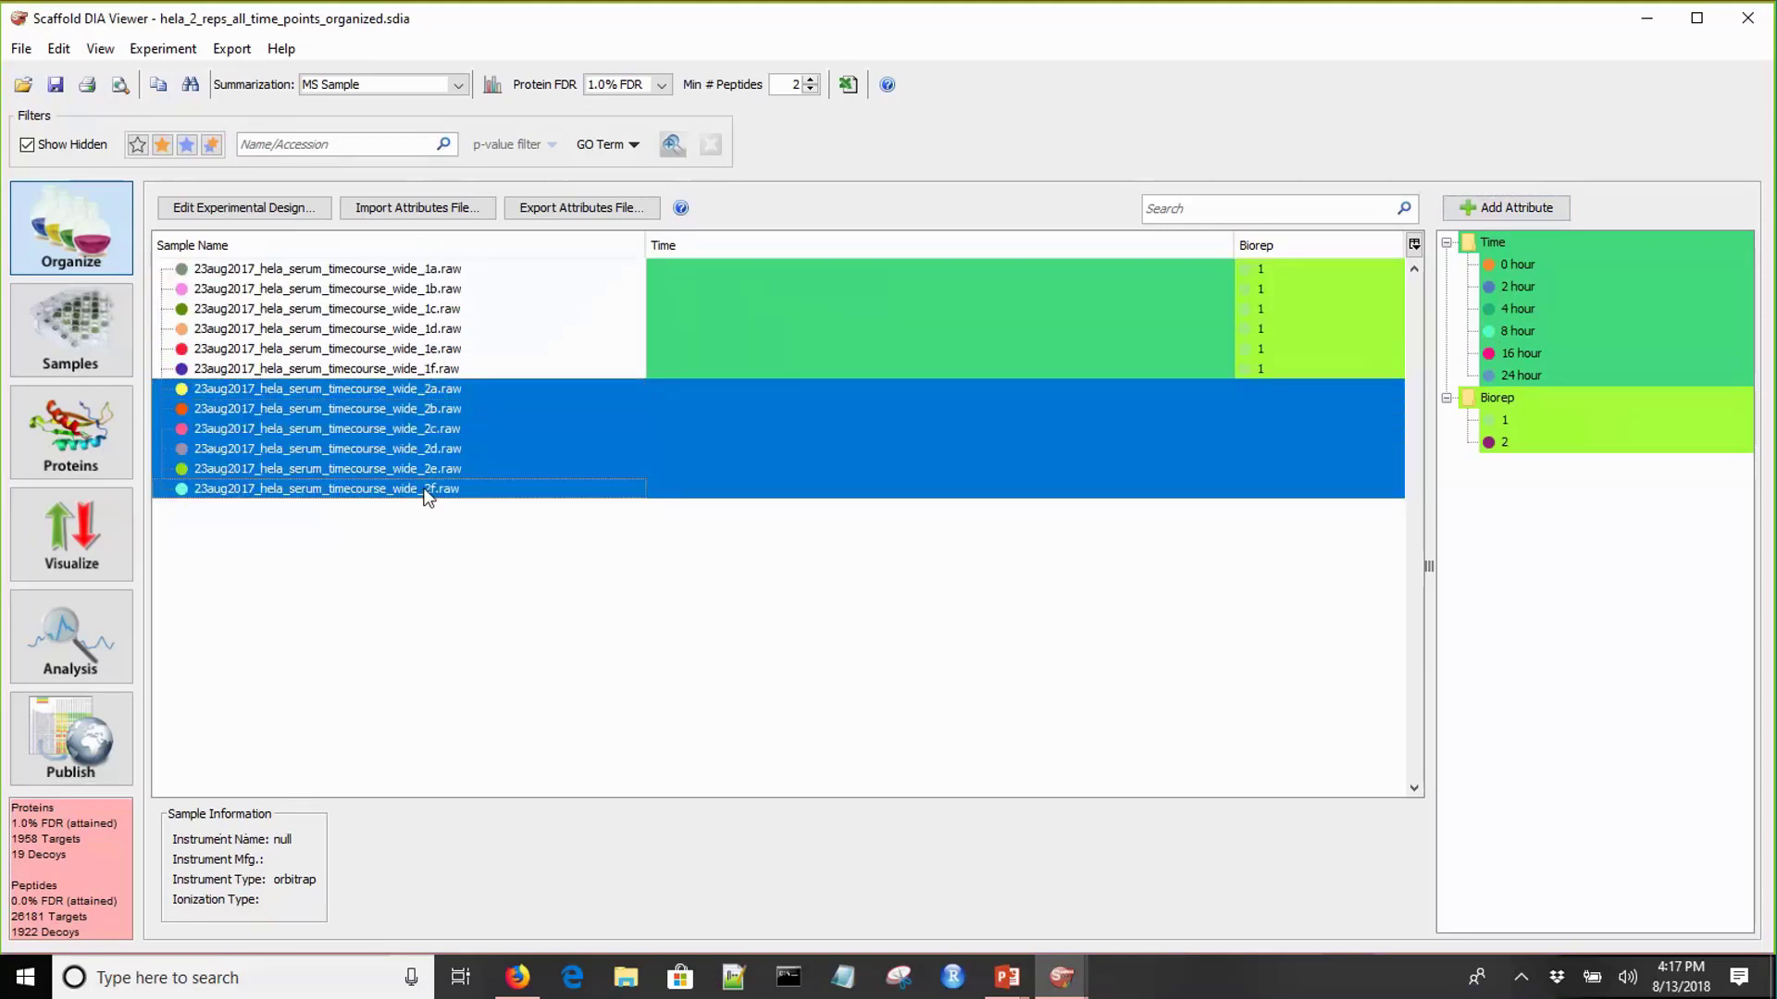
{"action": "right_click", "coordinate": [622, 448]}
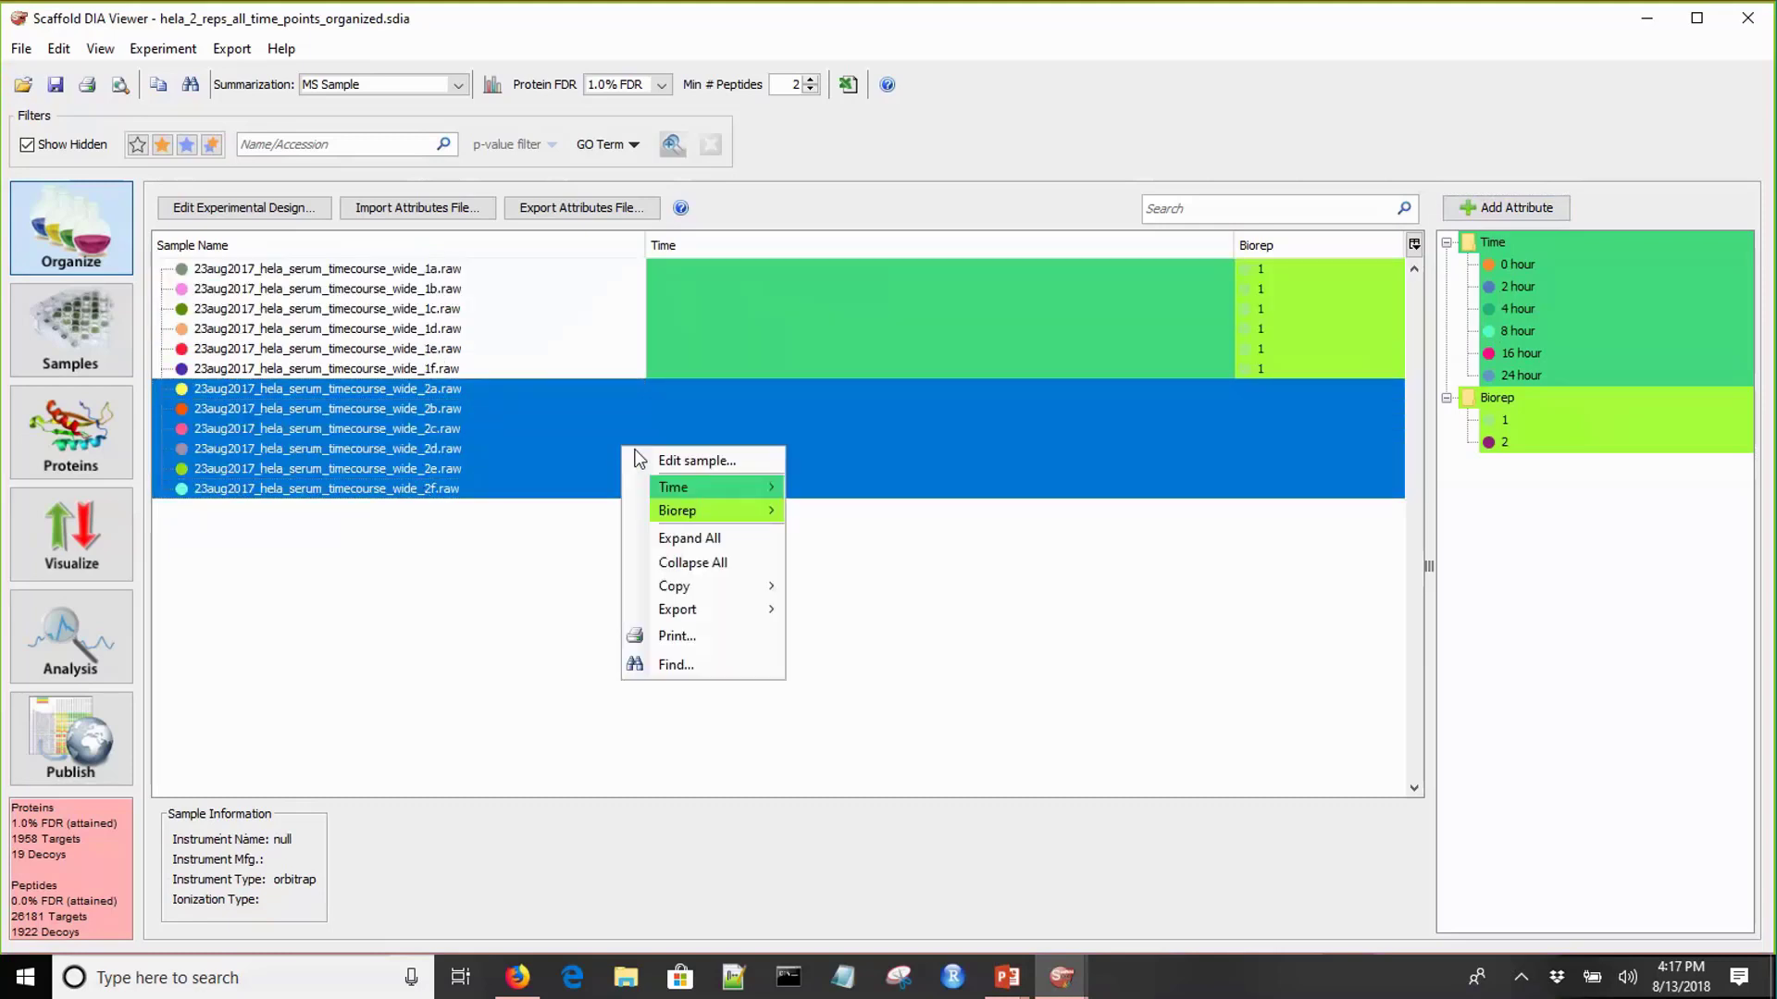
{"action": "mouse_move", "coordinate": [692, 510]}
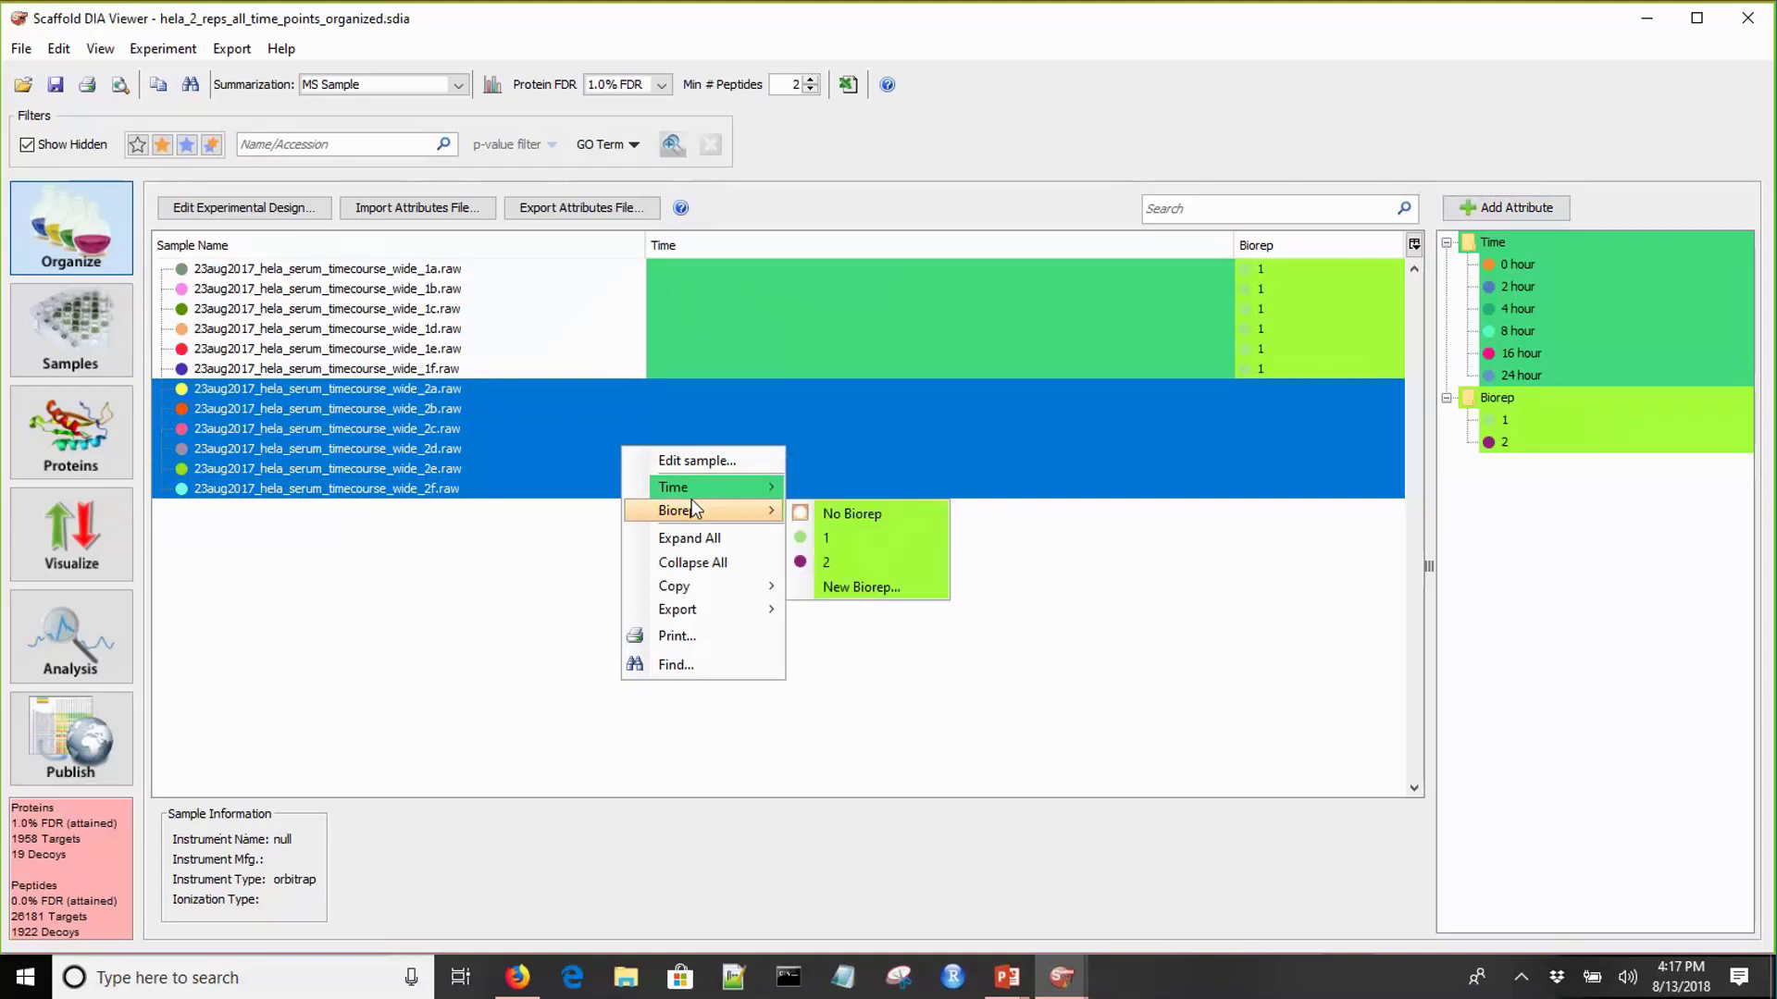
{"action": "left_click", "coordinate": [836, 561]}
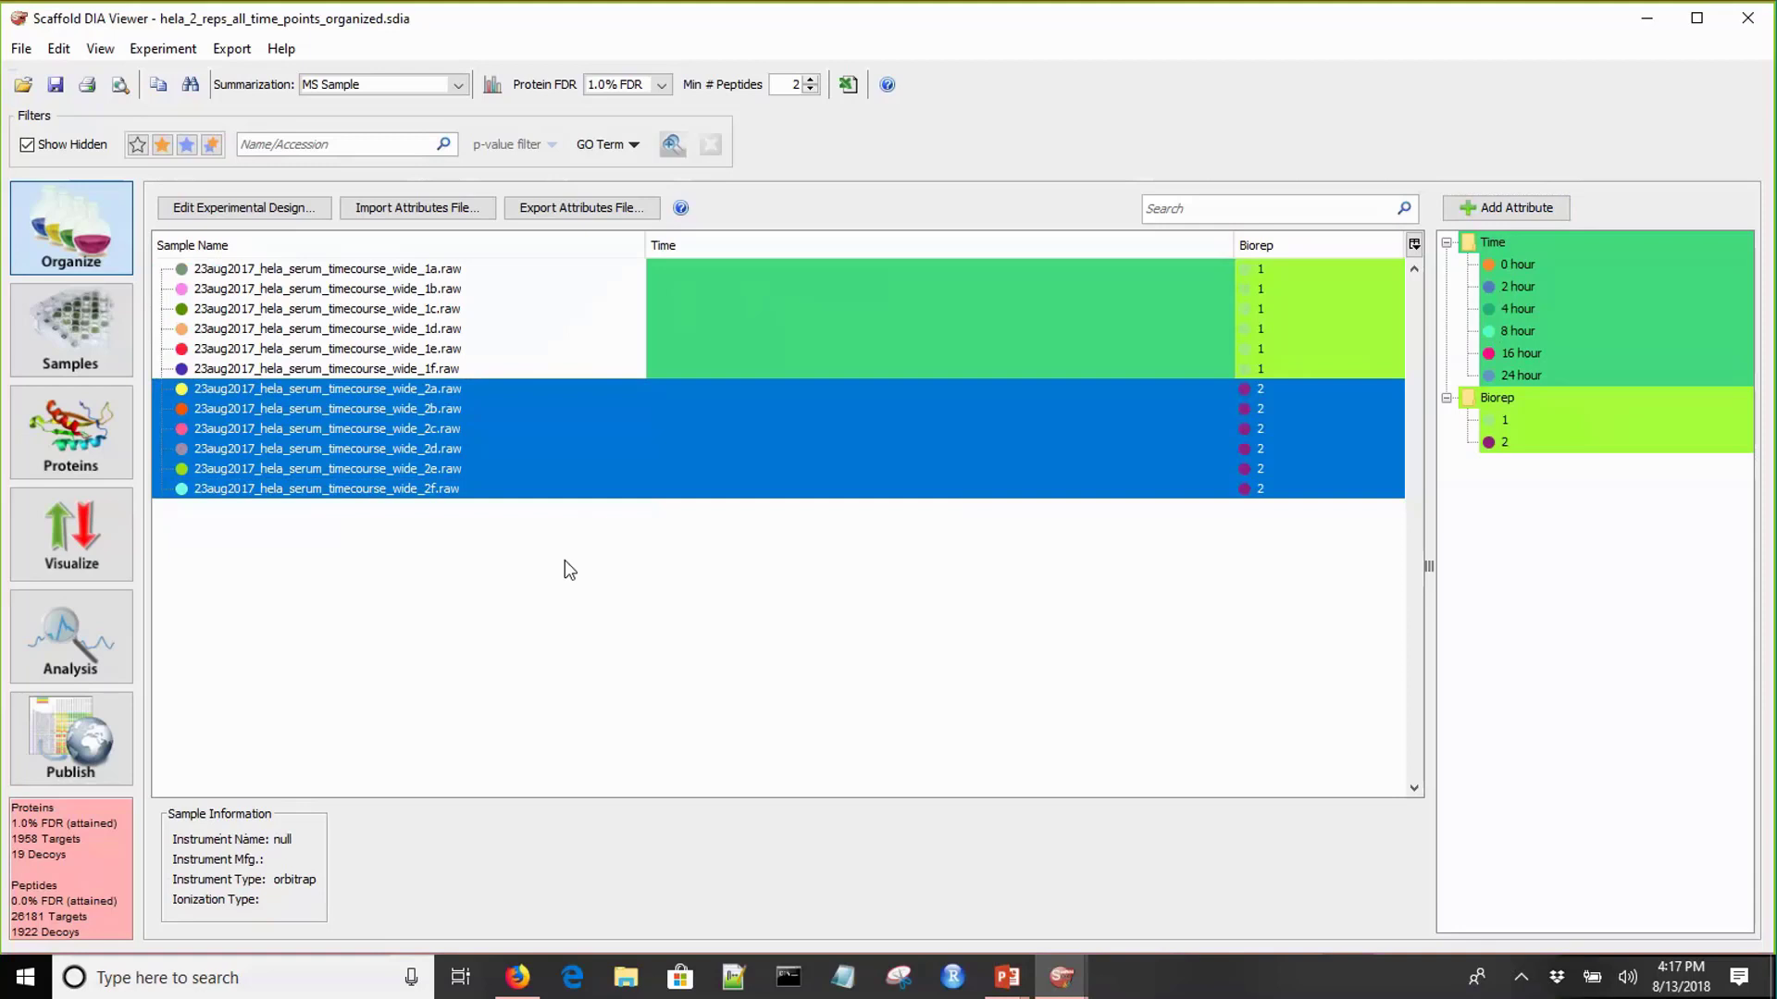
- Import hela_2_reps_all_time_points_organized.csv from the Desktop as sample attributes, then select samples 1a and 2a
{"action": "left_click", "coordinate": [435, 214]}
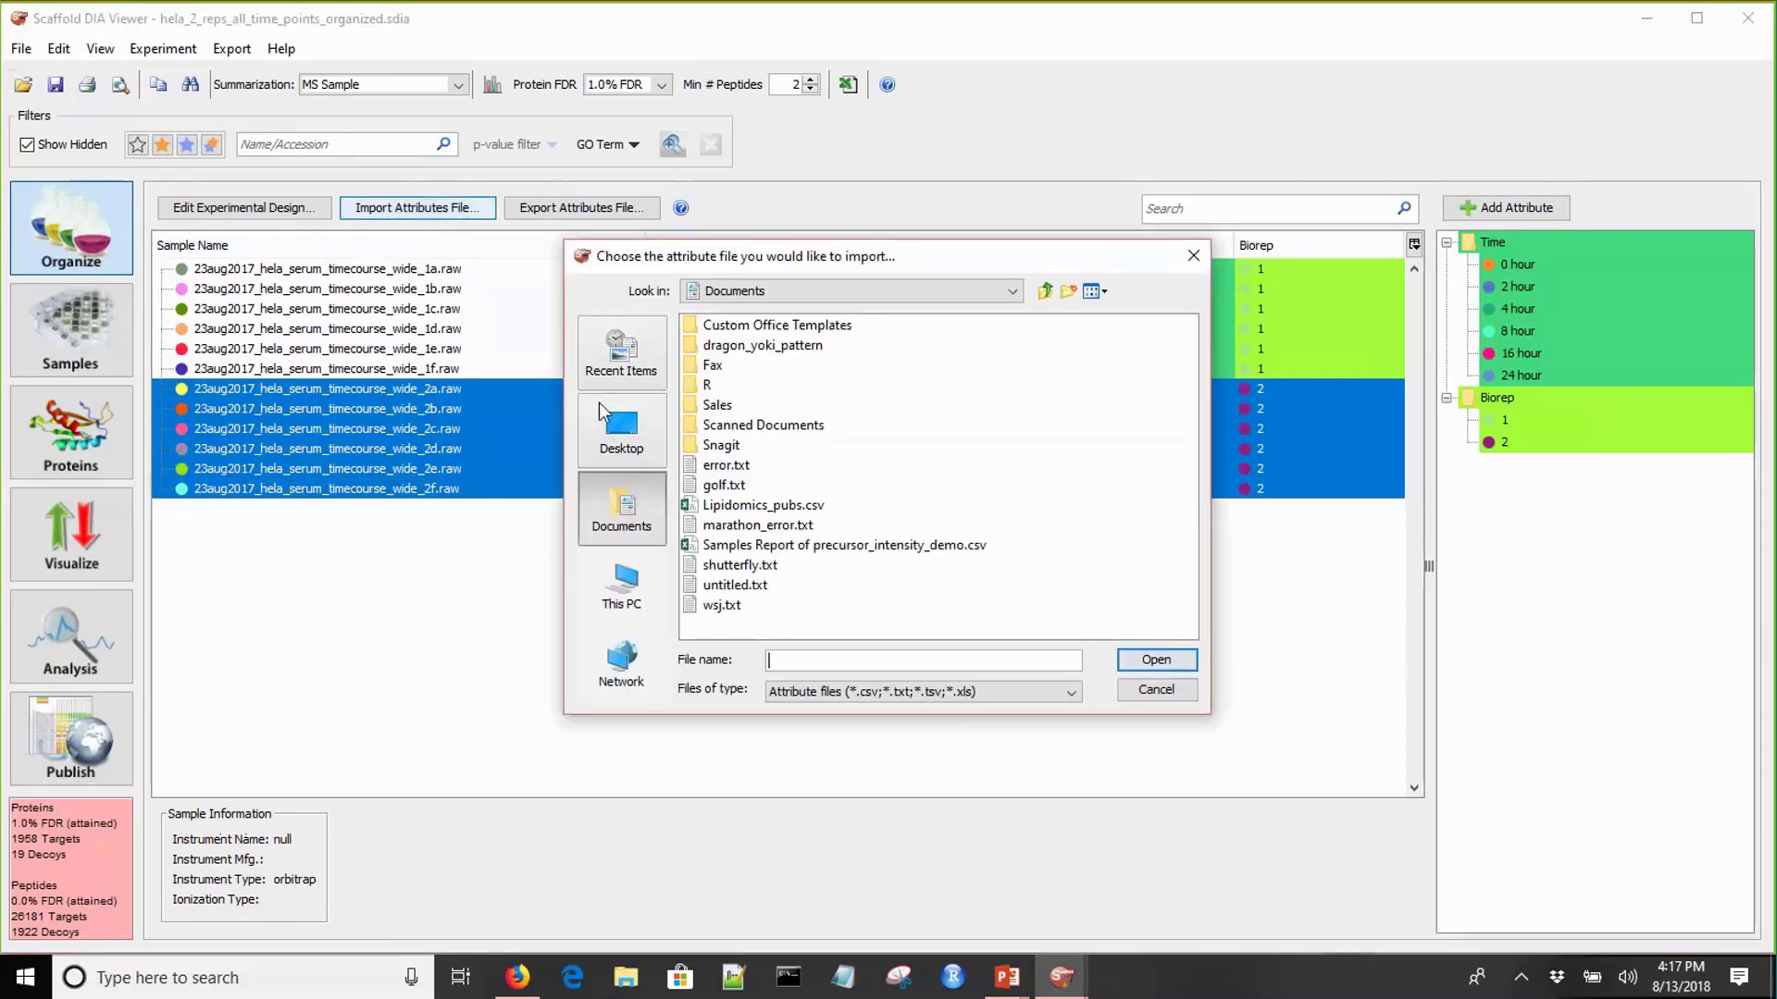
{"action": "left_click", "coordinate": [620, 427]}
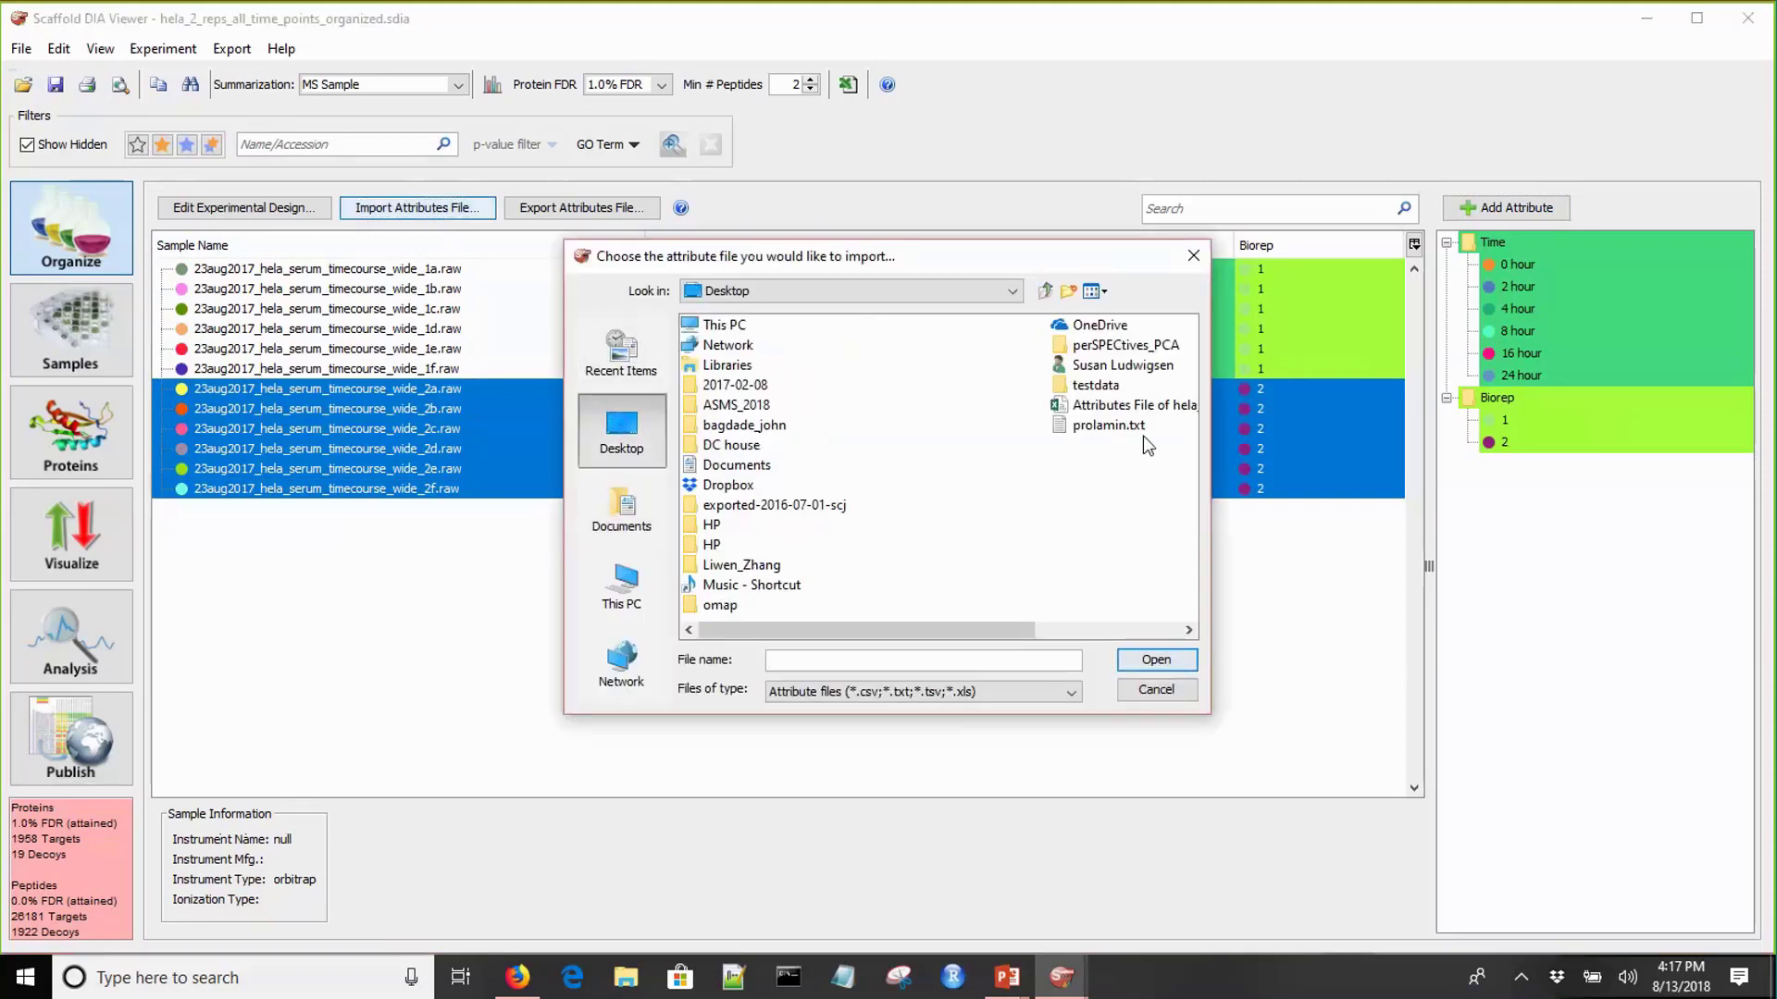
{"action": "left_click", "coordinate": [1148, 409]}
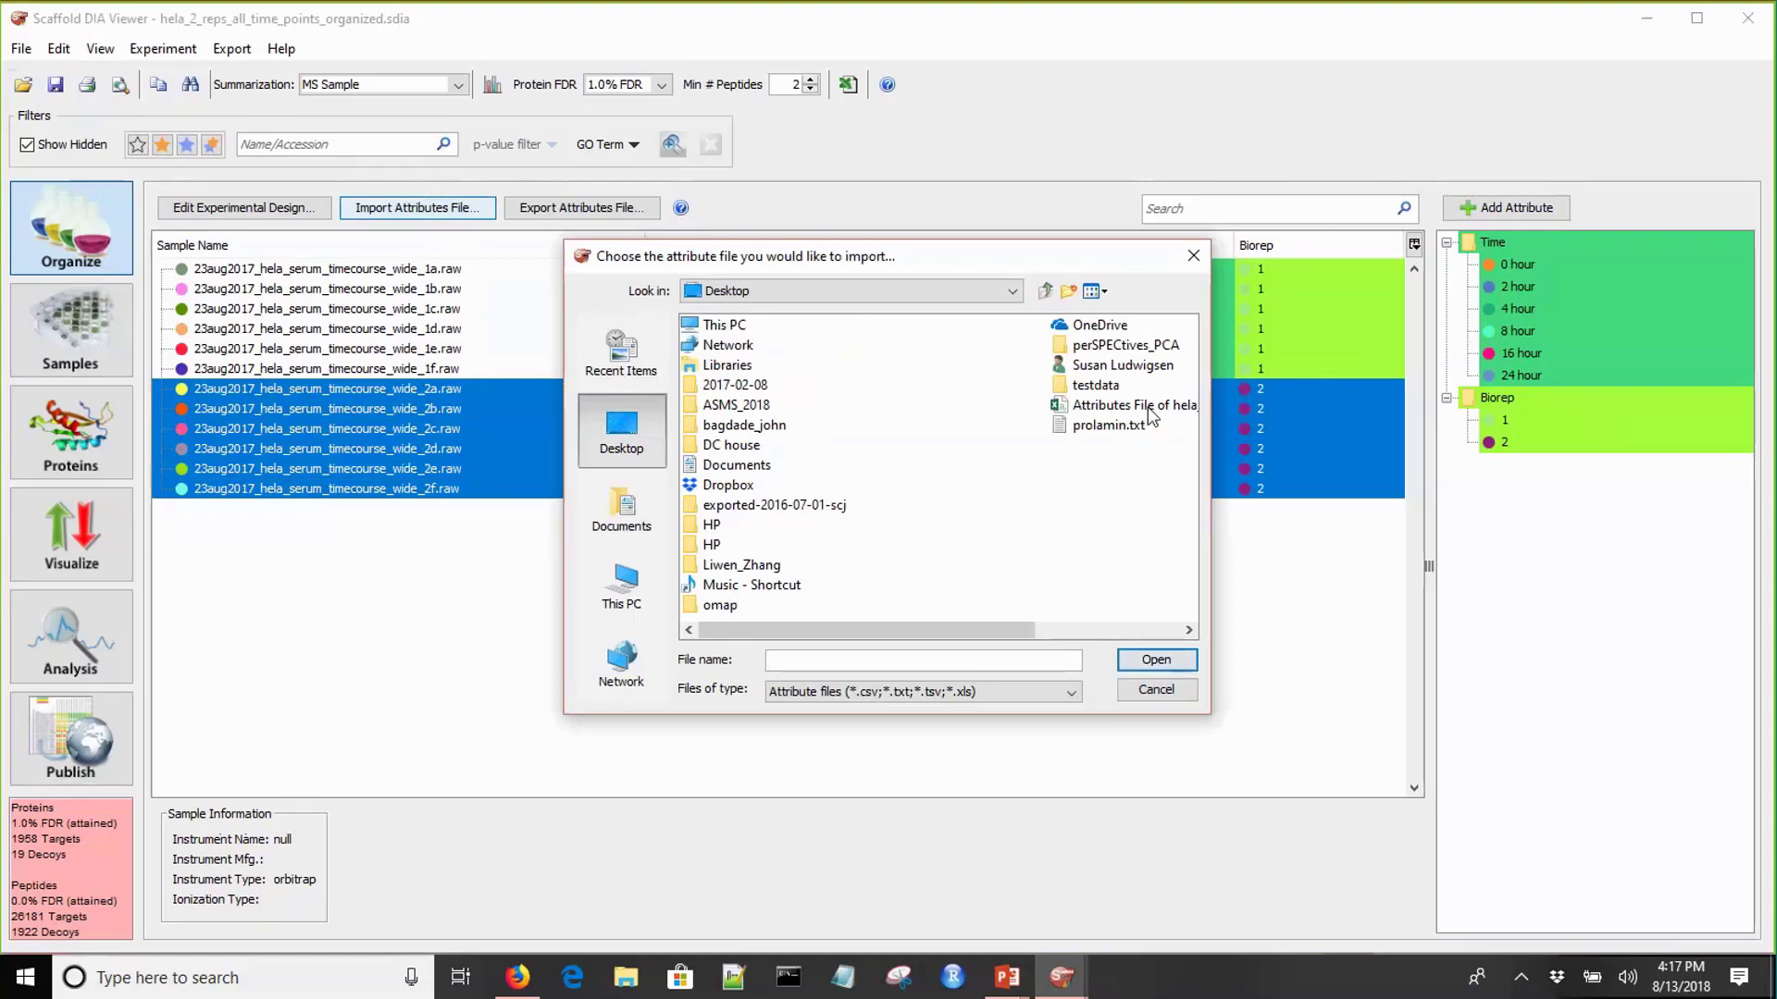
{"action": "left_click", "coordinate": [1155, 660]}
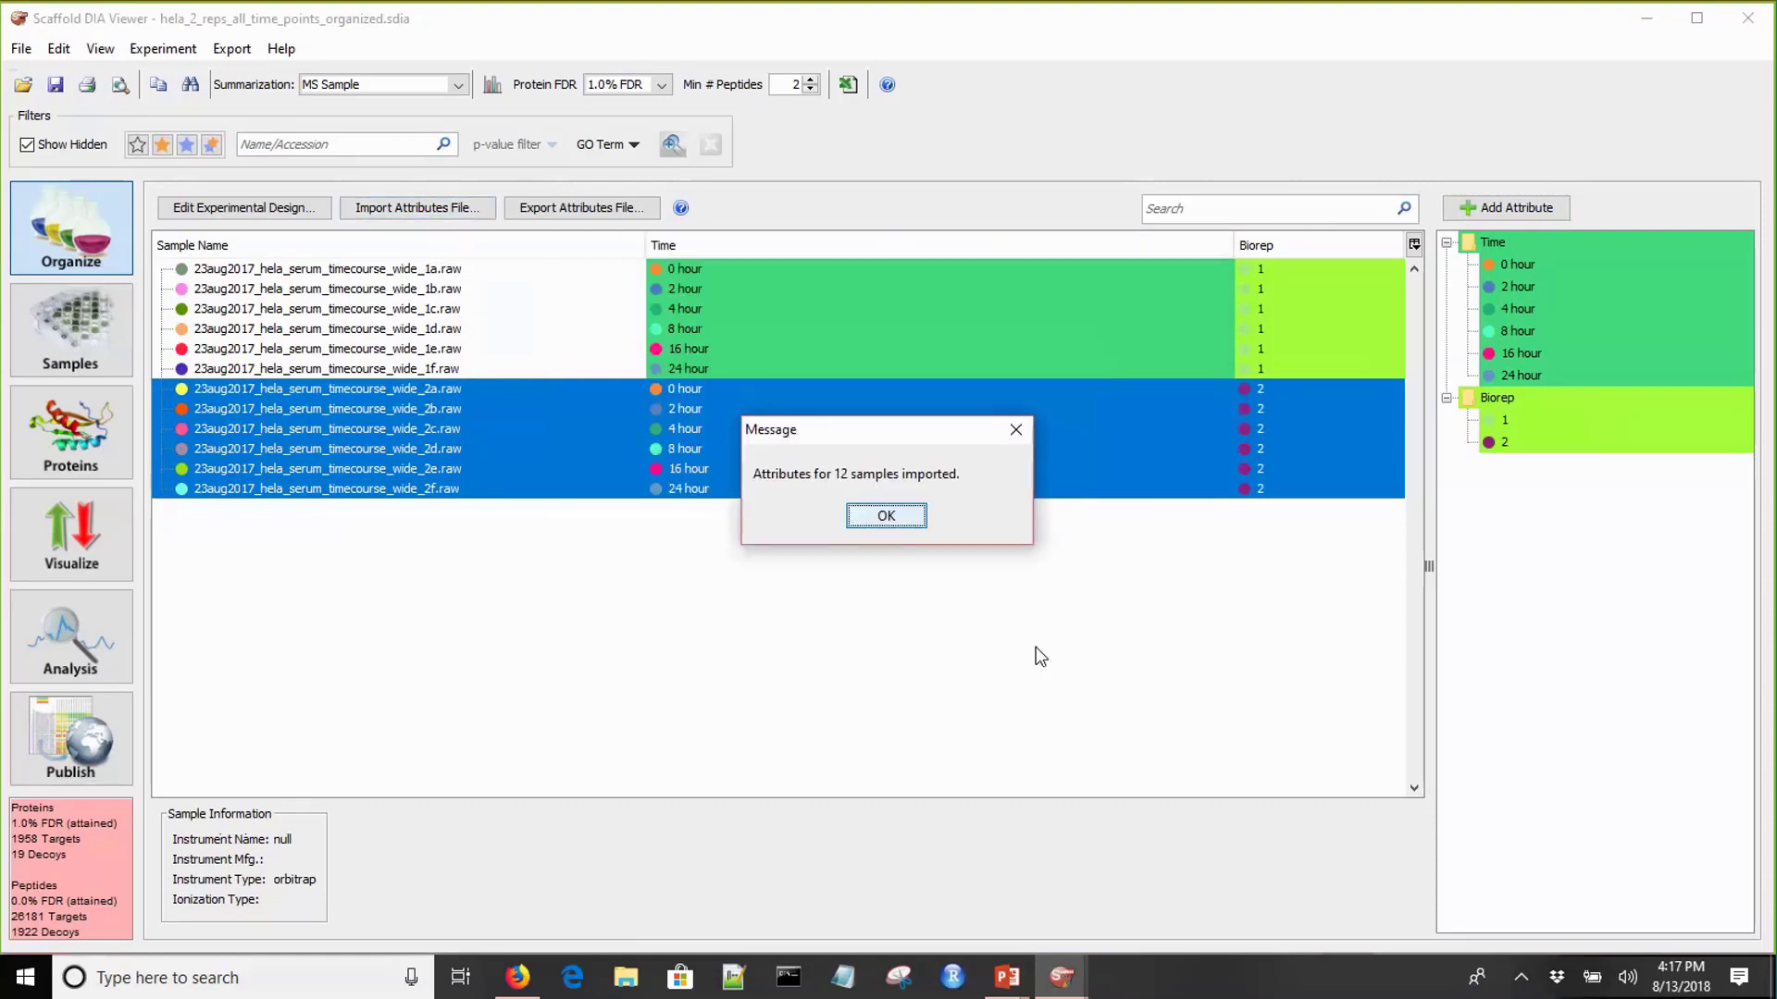
{"action": "left_click", "coordinate": [919, 522]}
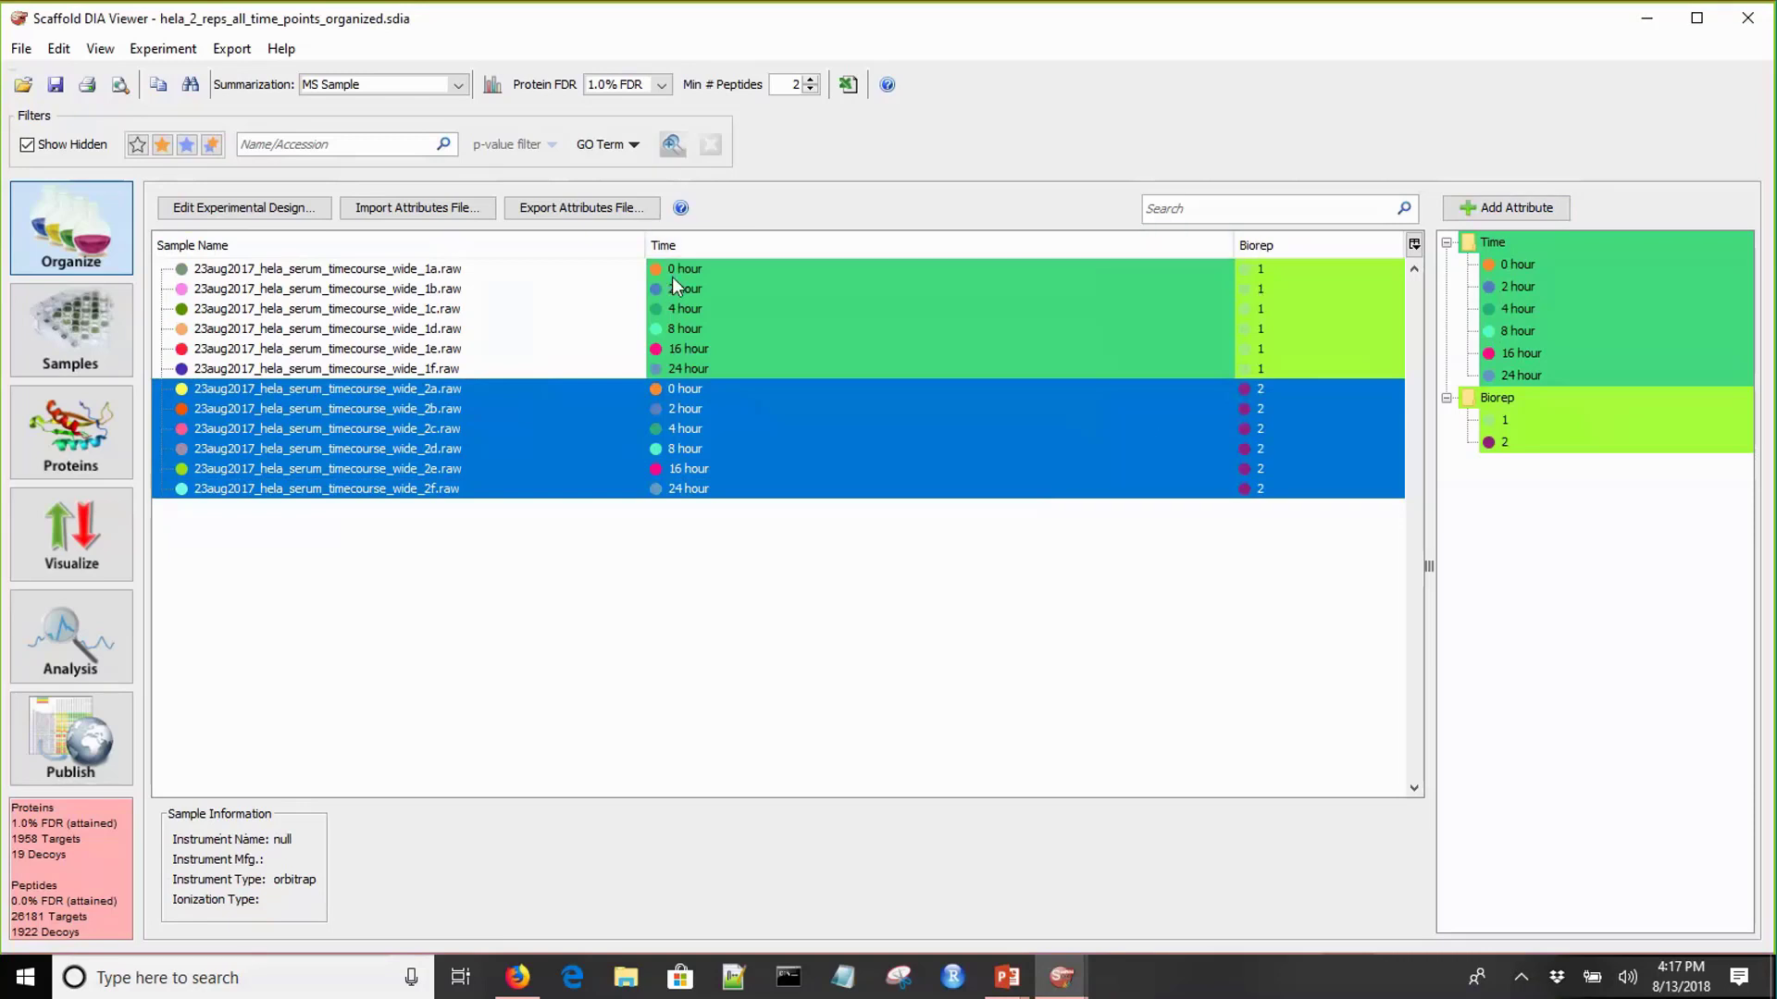
{"action": "left_click", "coordinate": [398, 271]}
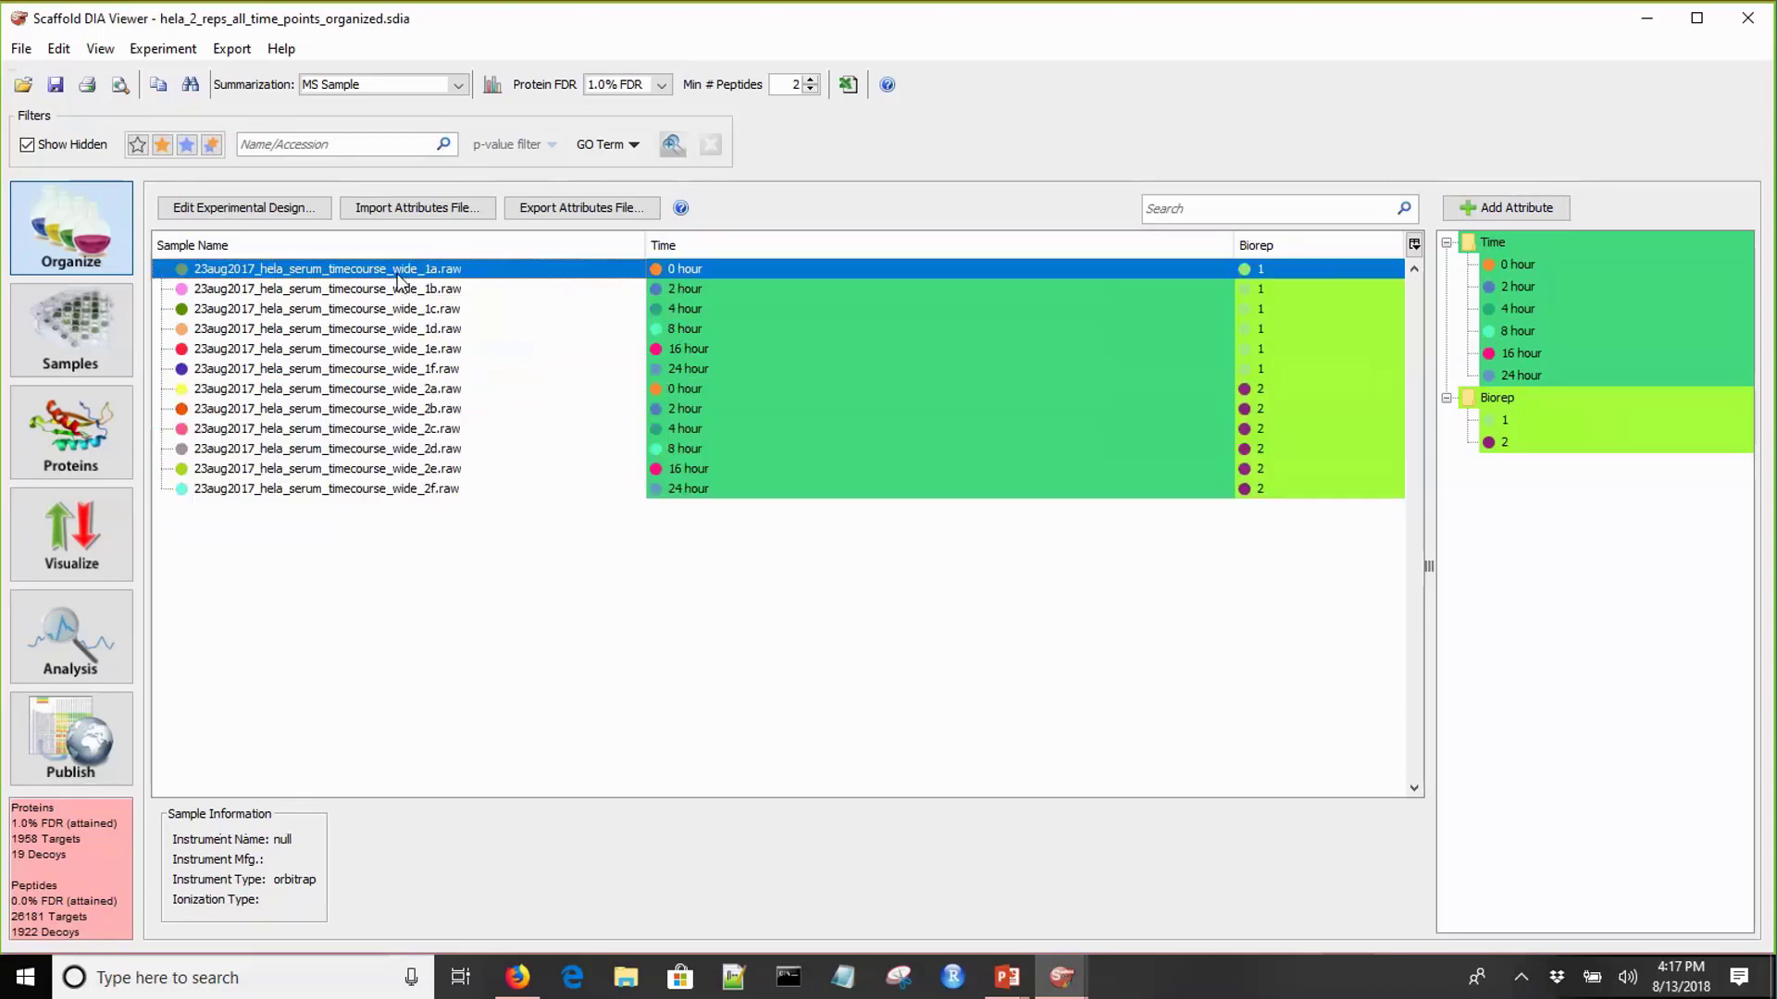
{"action": "left_click", "coordinate": [427, 389]}
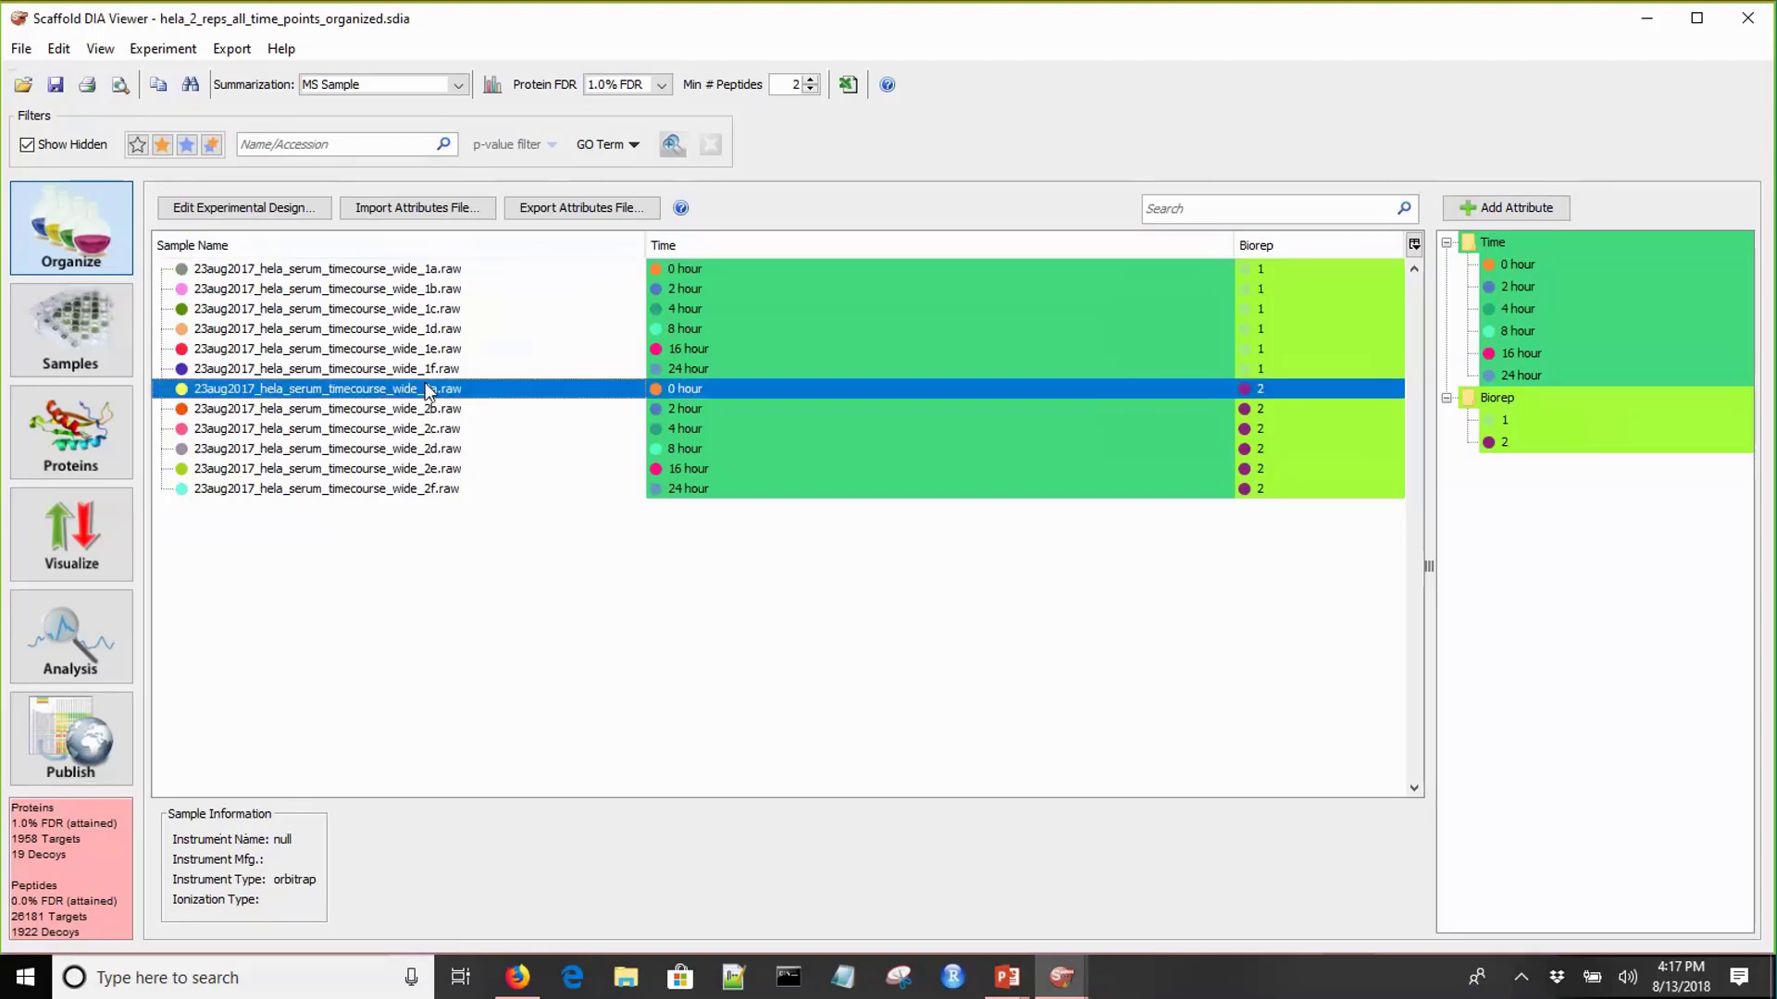
- Build the experimental design as Time then Biorep, with Time as the summarization level
{"action": "left_click", "coordinate": [459, 88]}
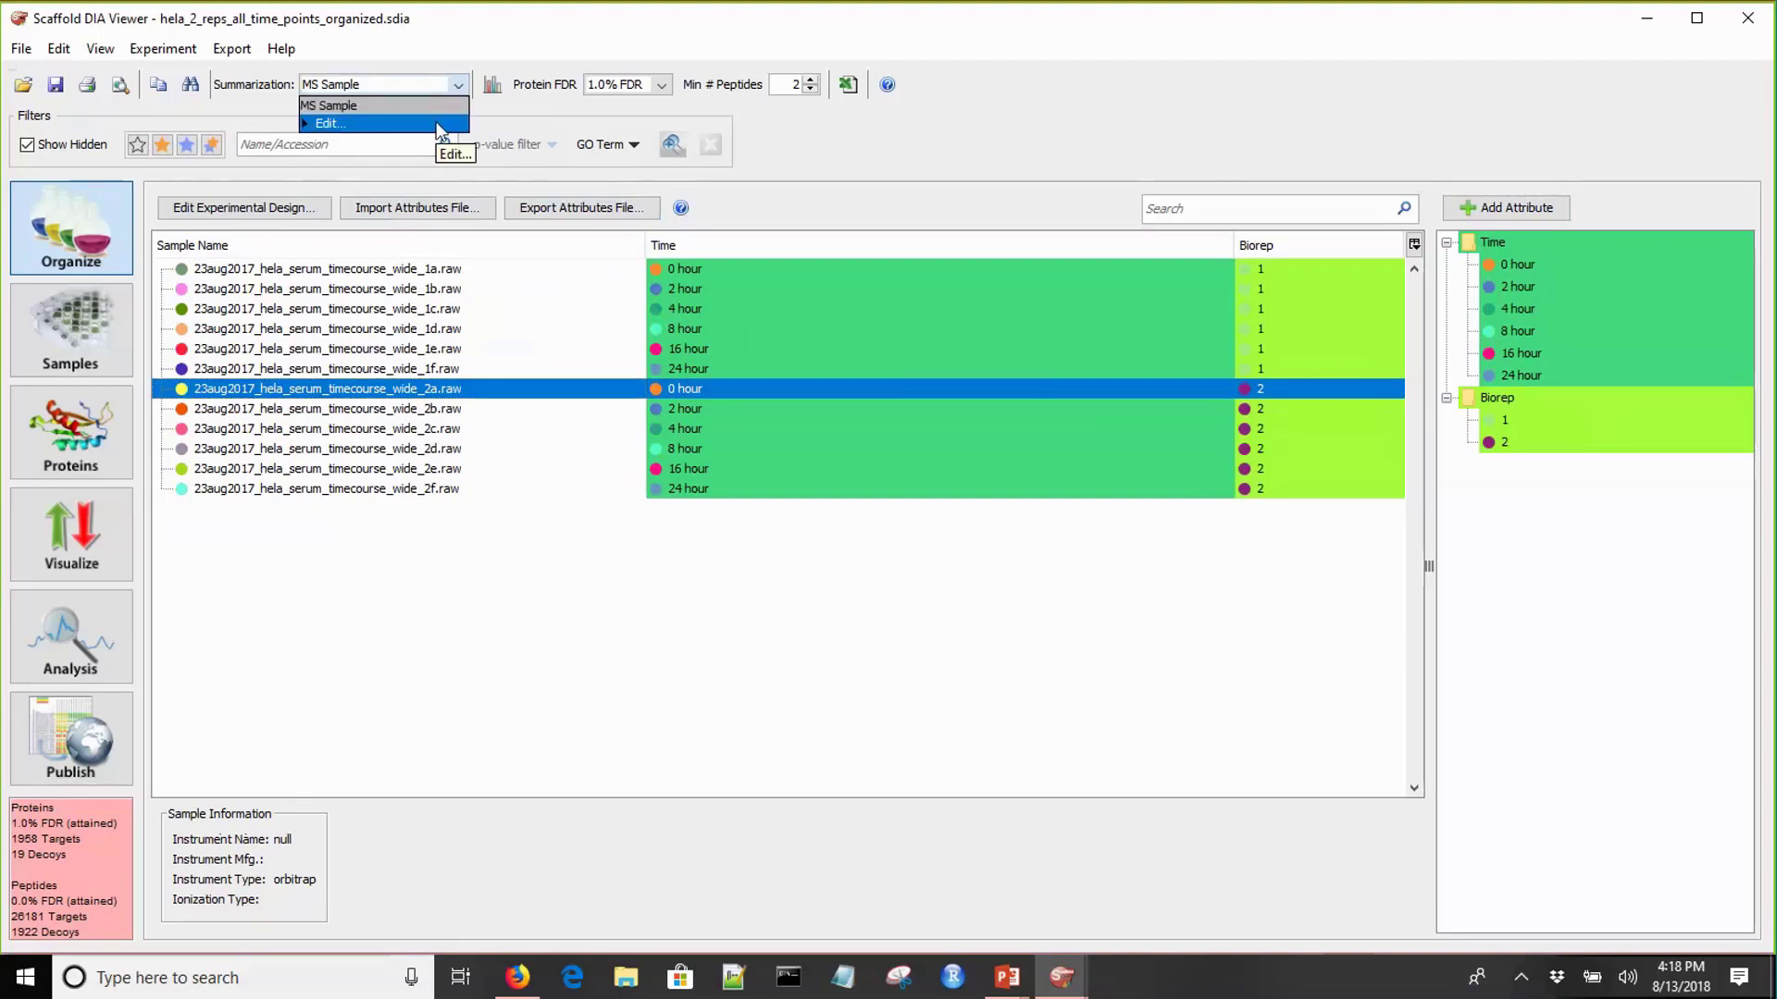
{"action": "left_click", "coordinate": [441, 126]}
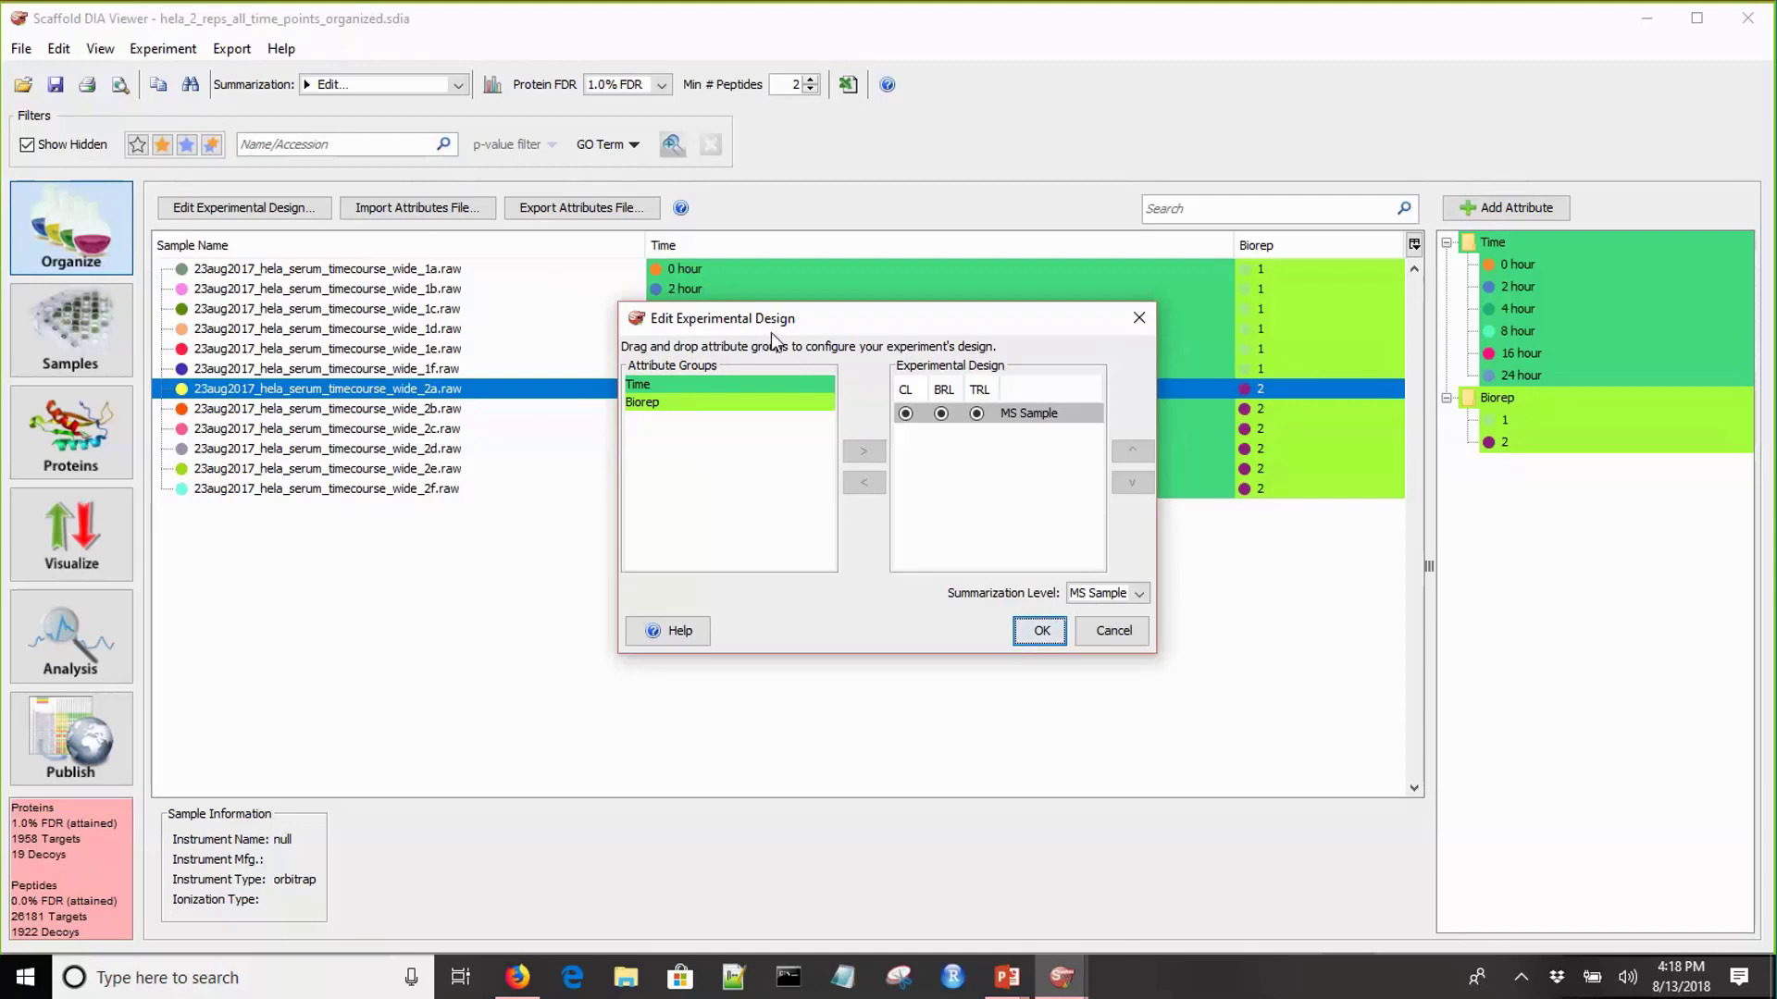
{"action": "left_click", "coordinate": [720, 383]}
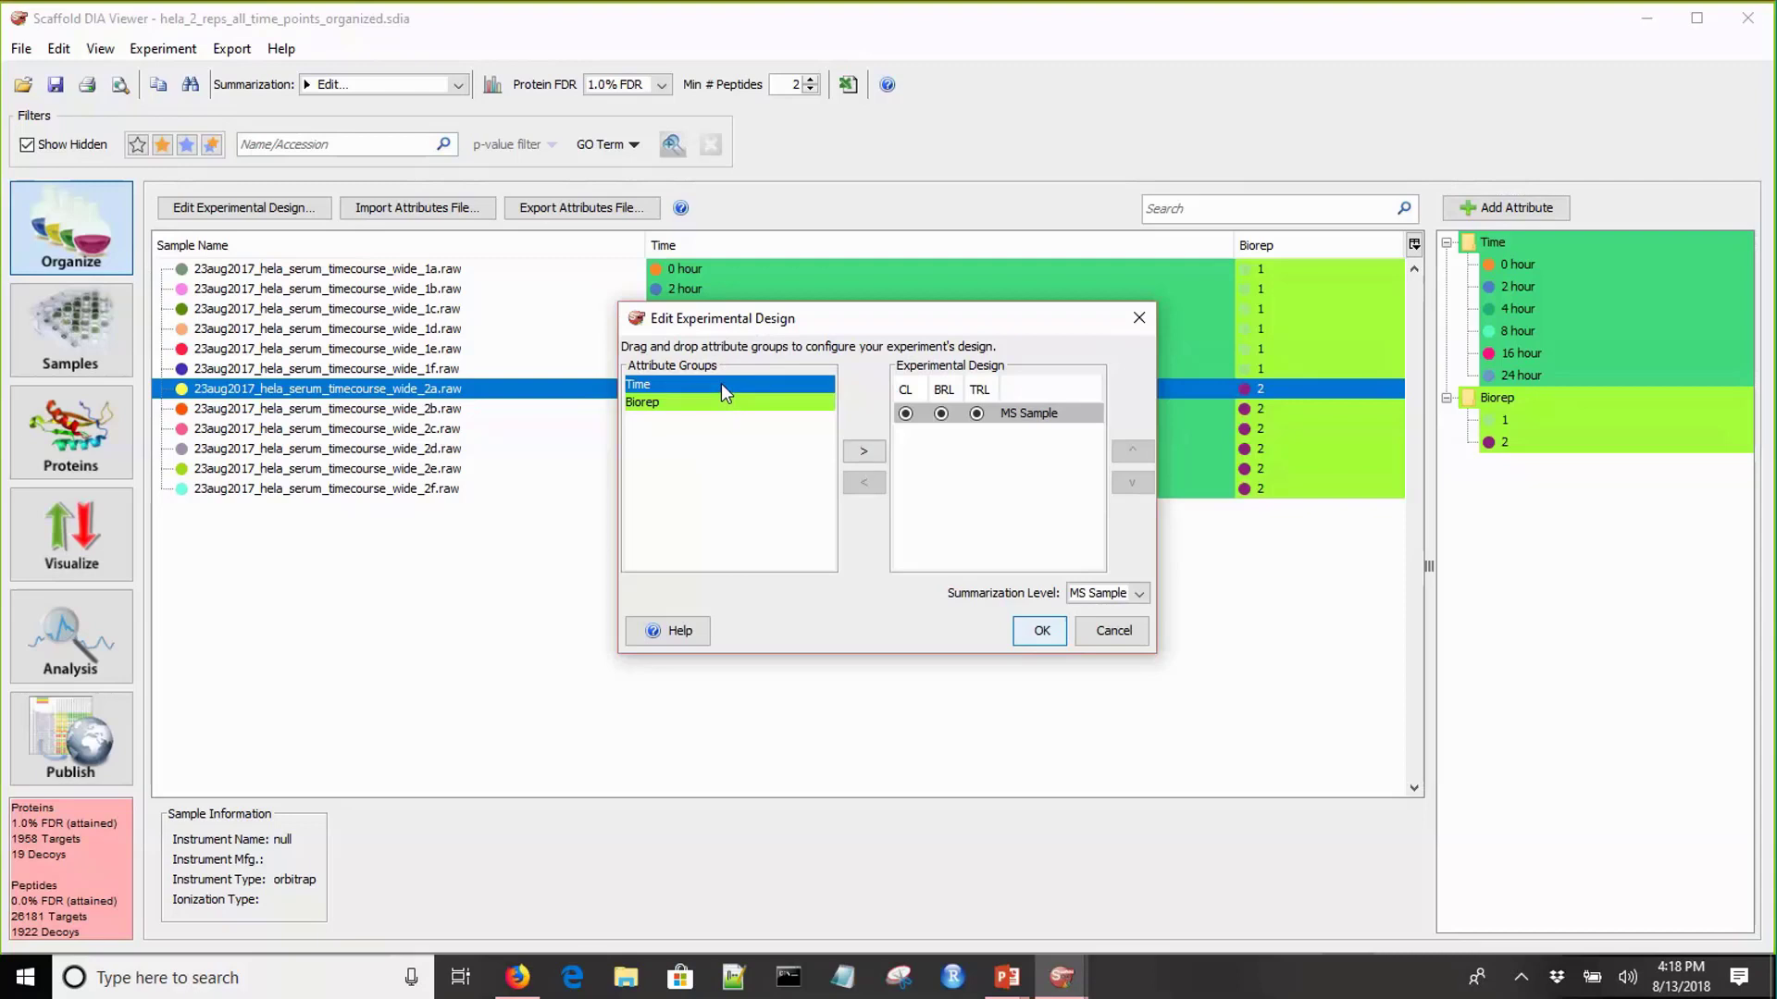
{"action": "left_click", "coordinate": [870, 449]}
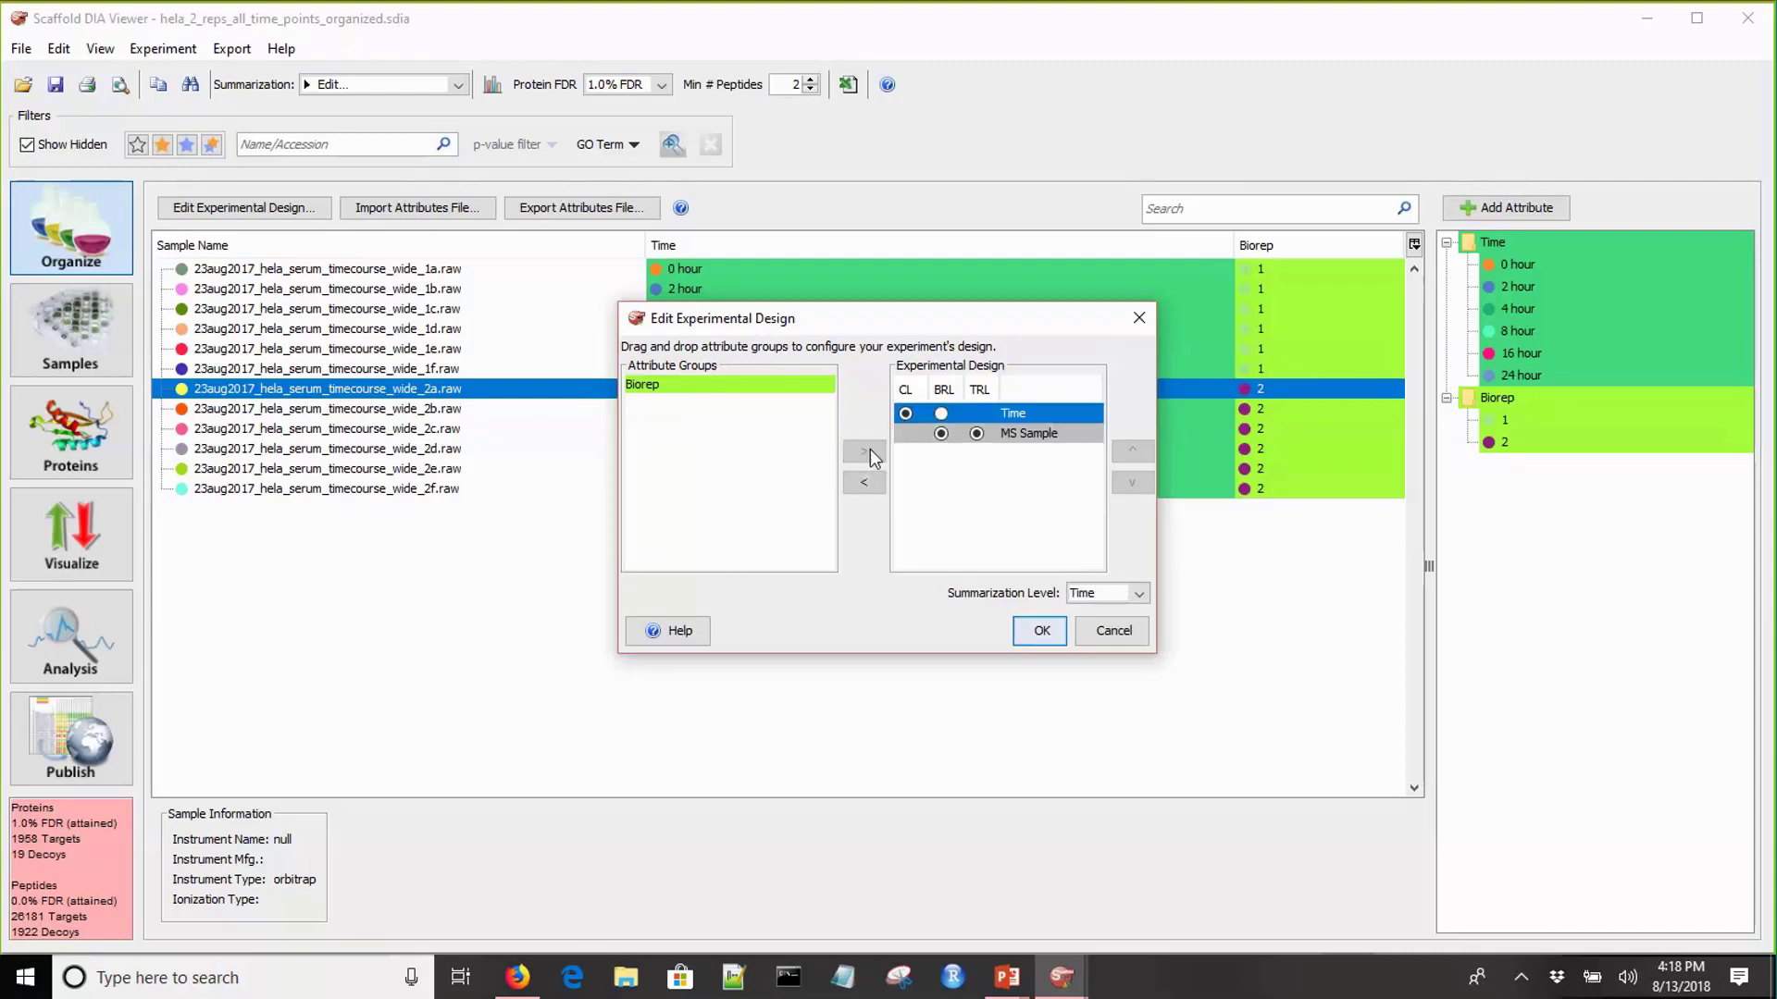
{"action": "left_click", "coordinate": [800, 383]}
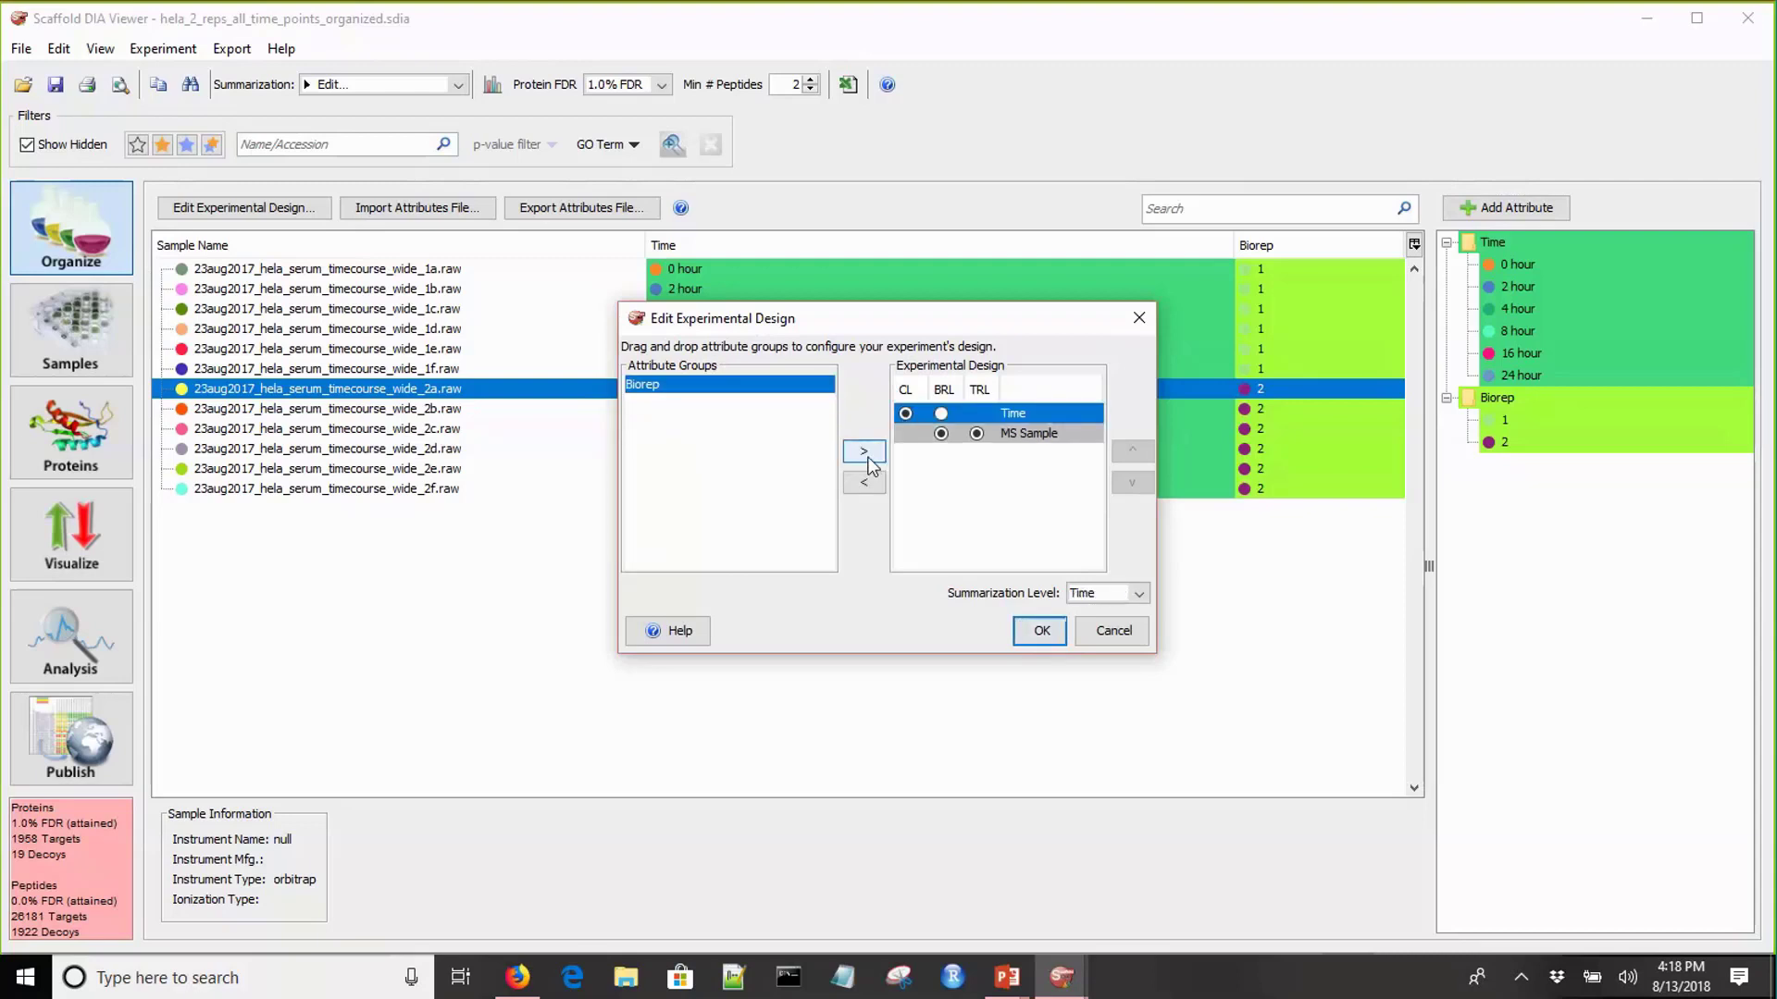
{"action": "left_click", "coordinate": [863, 451]}
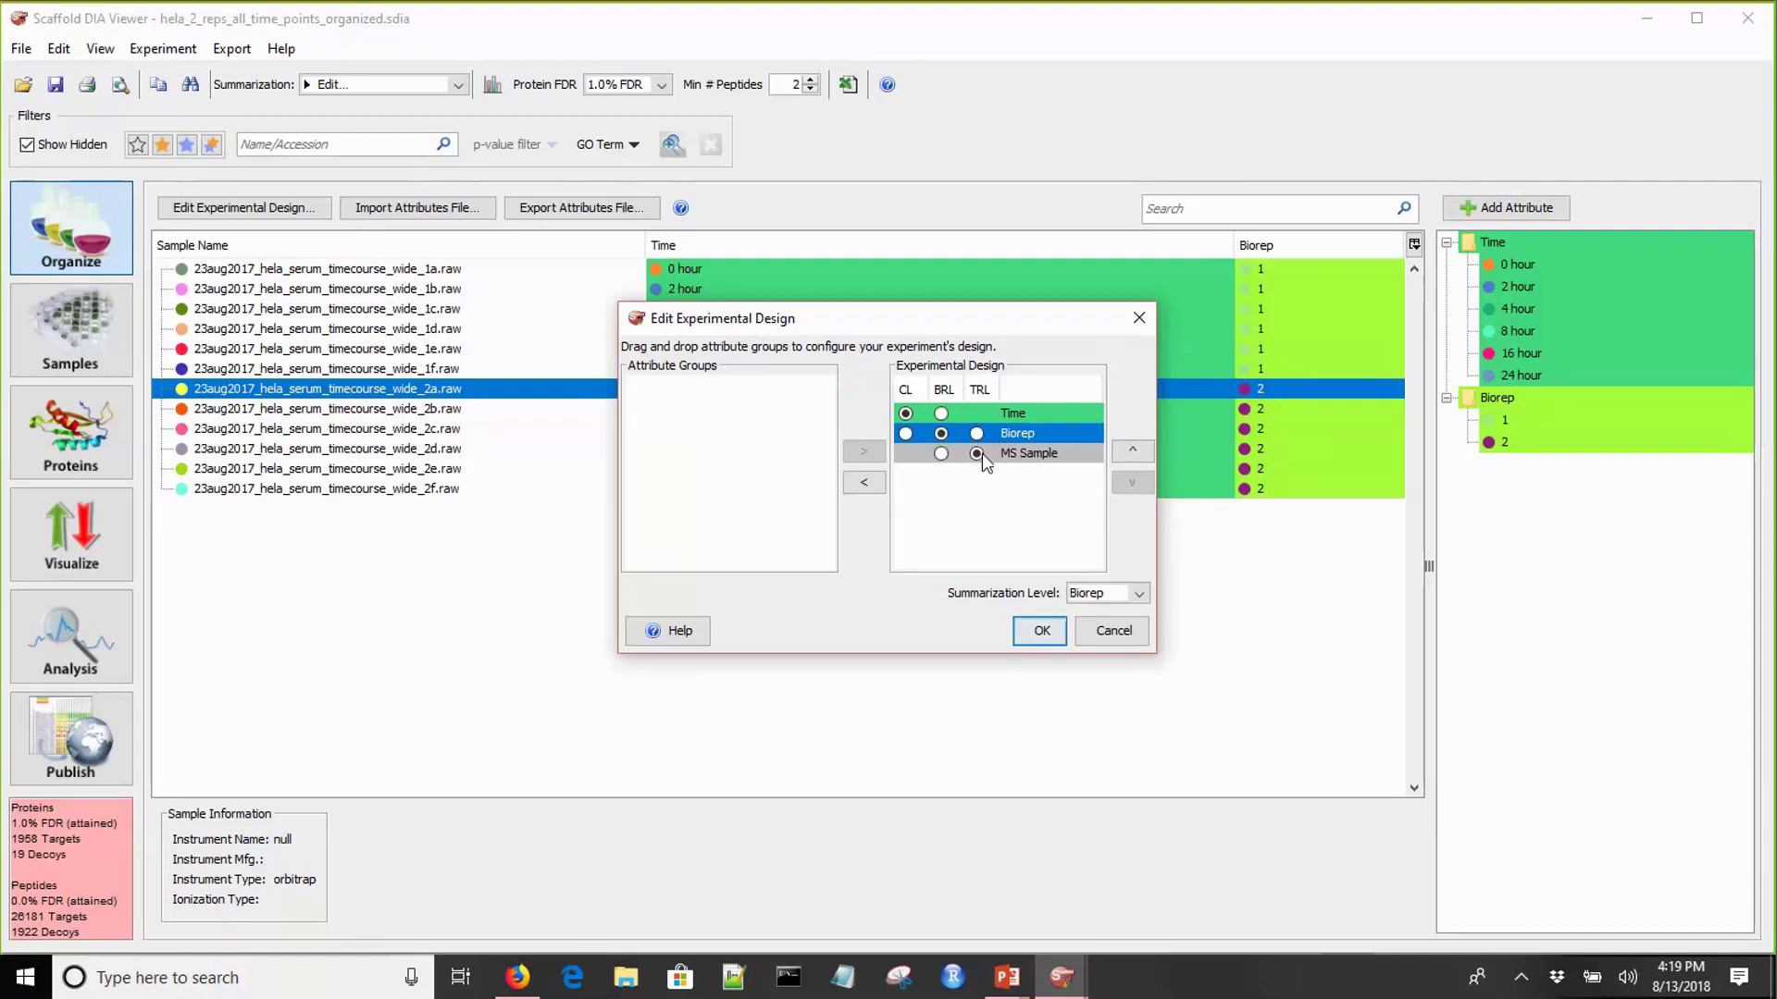
{"action": "left_click", "coordinate": [1128, 600]}
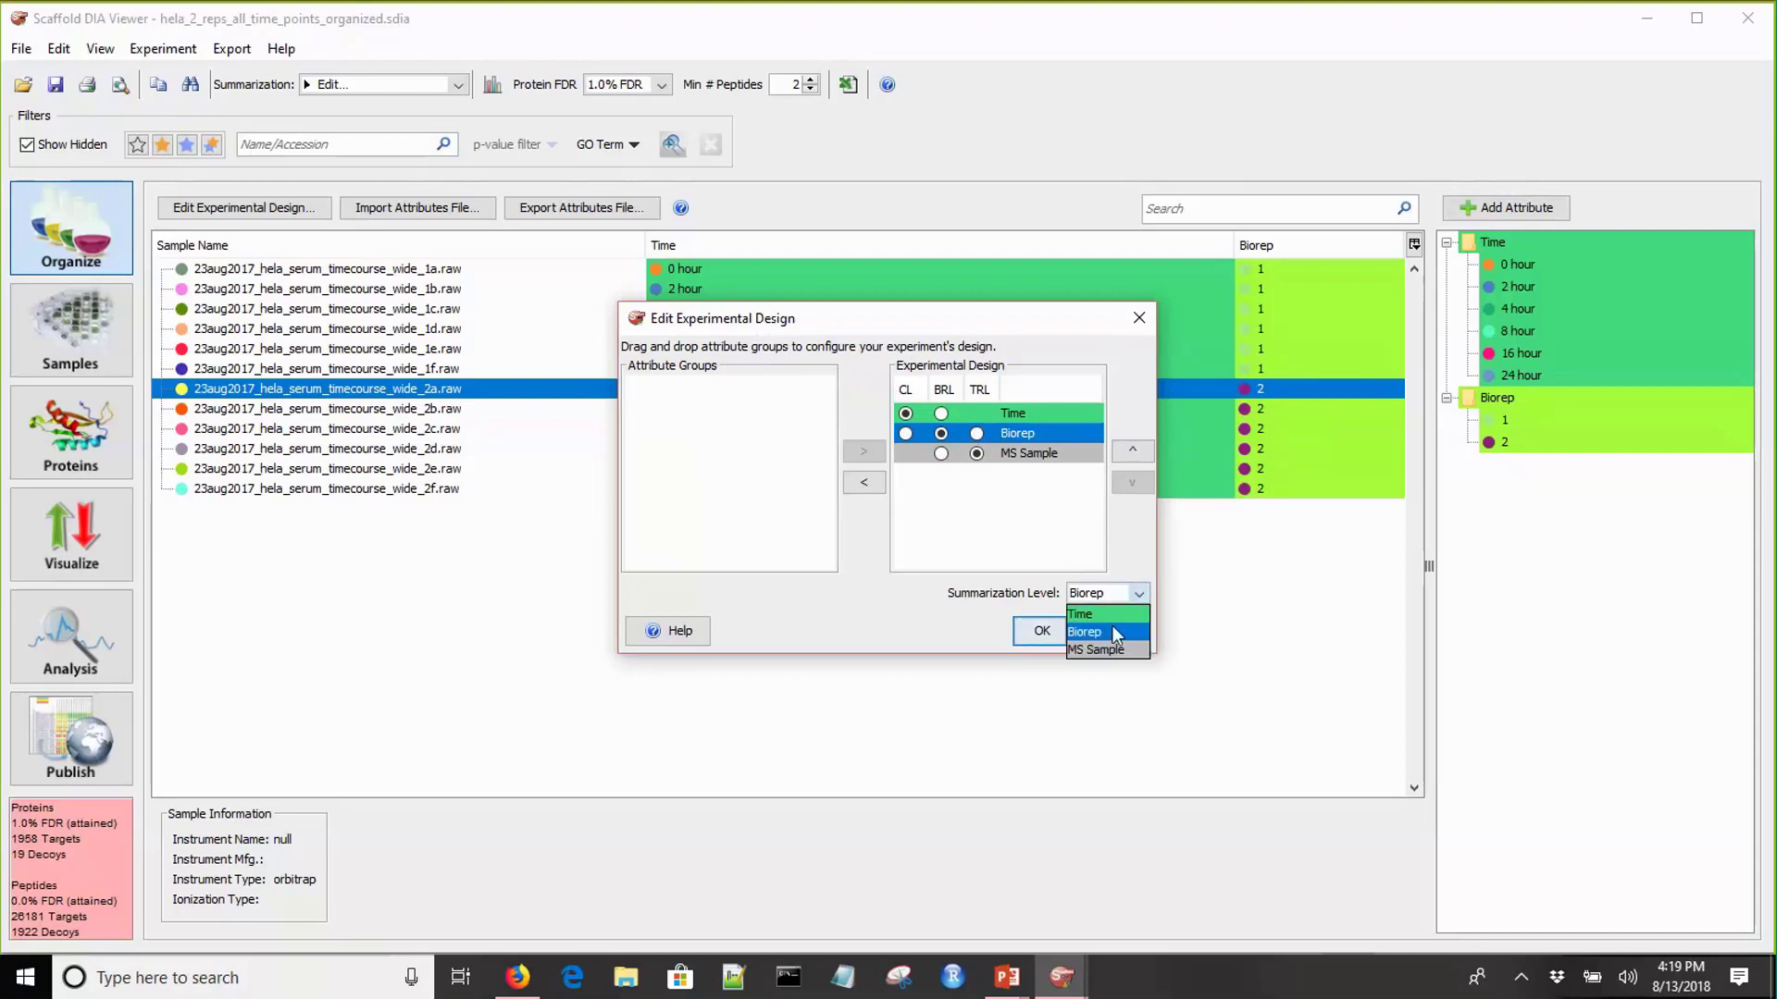
{"action": "left_click", "coordinate": [1109, 615]}
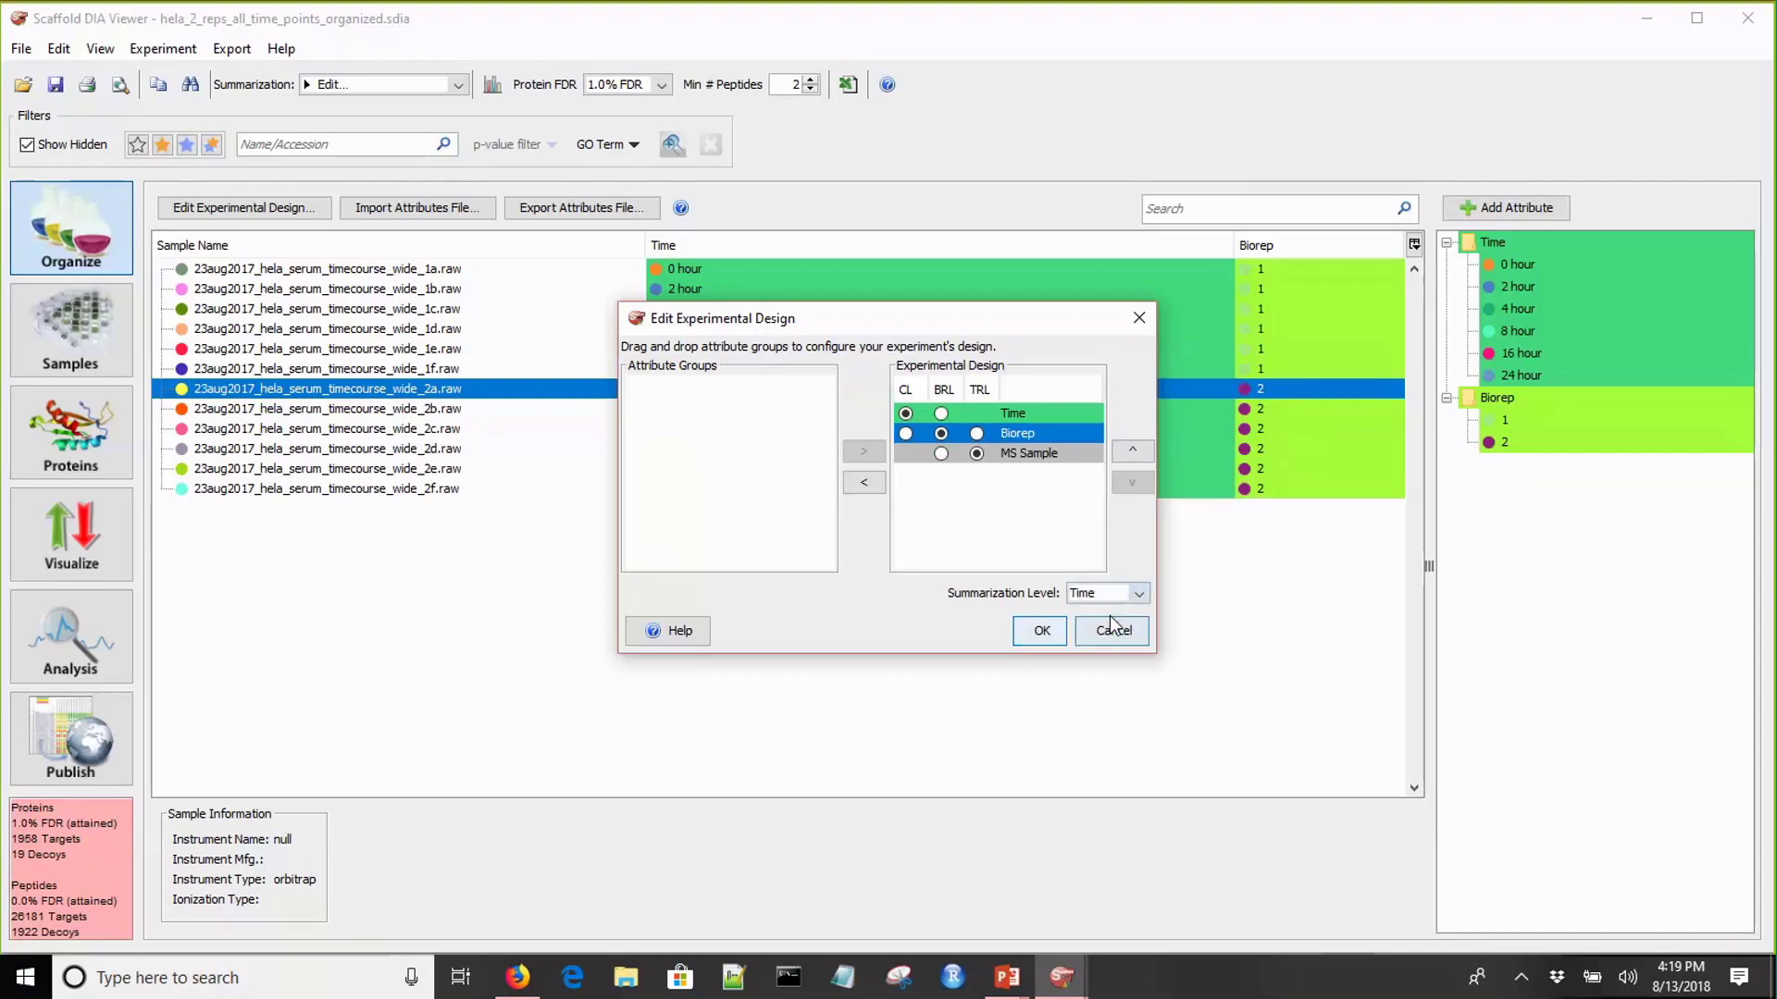
{"action": "left_click", "coordinate": [1042, 632]}
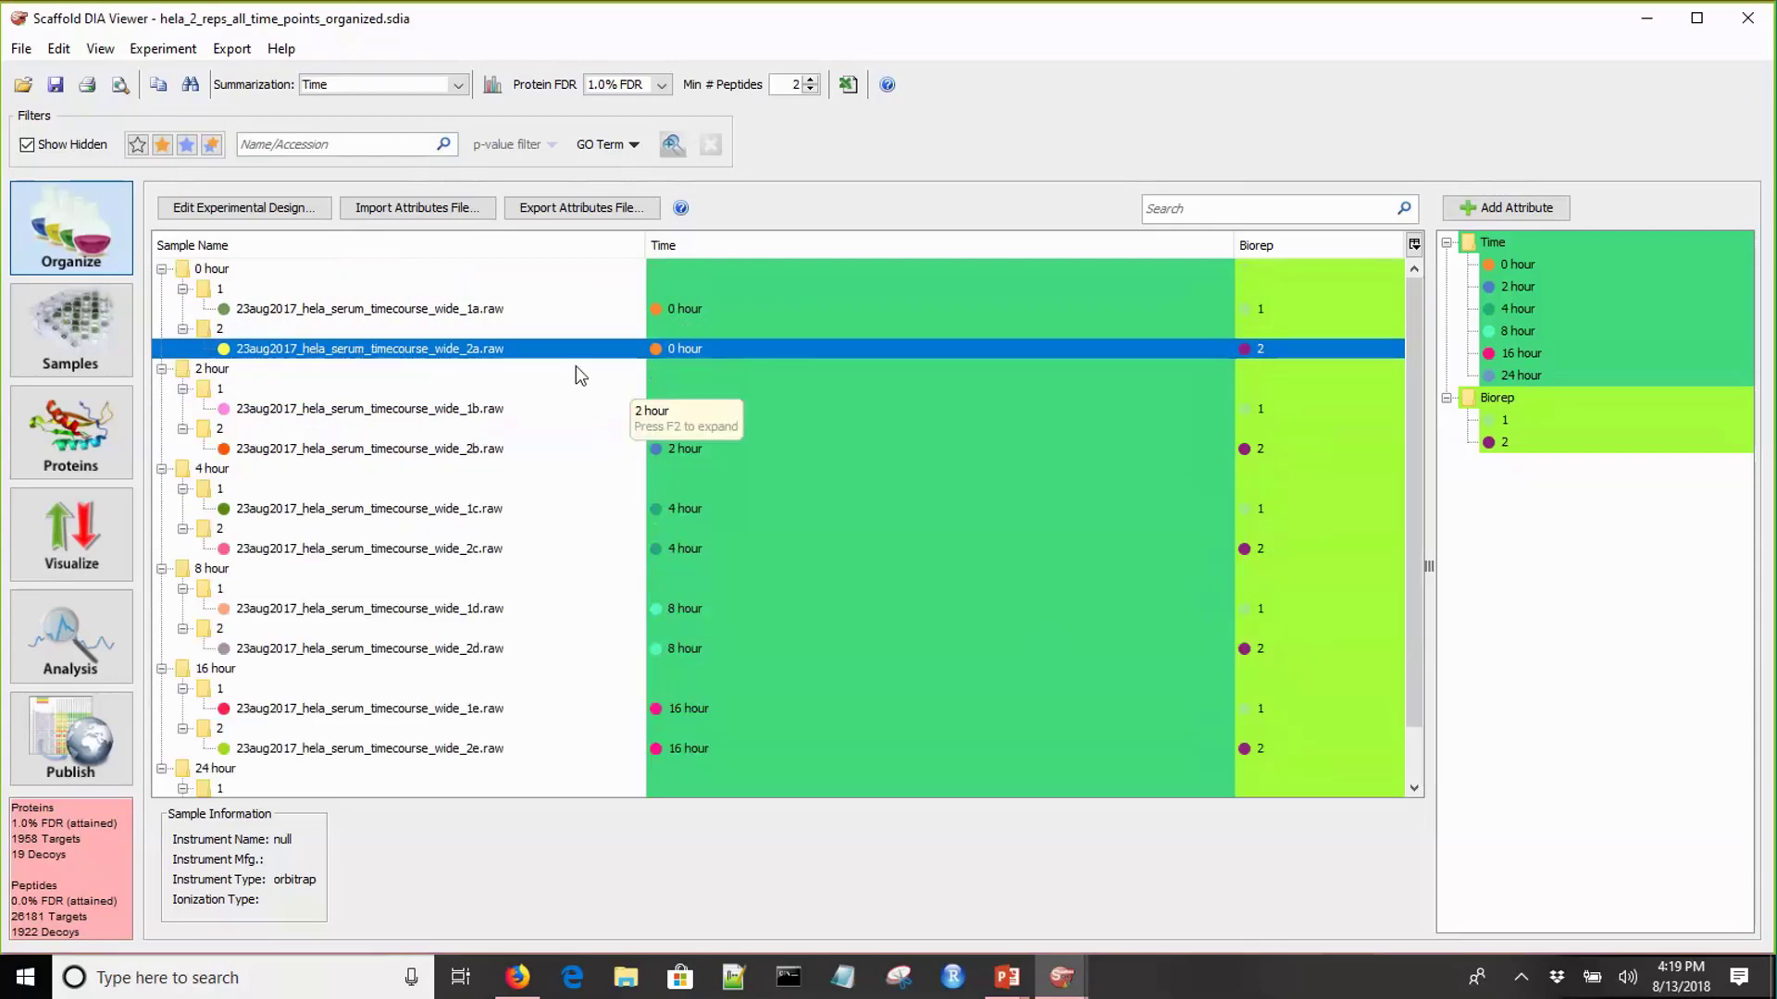
- Show the Samples table of normalized Log10 protein intensities and scroll across the time-point columns
{"action": "left_click", "coordinate": [56, 359]}
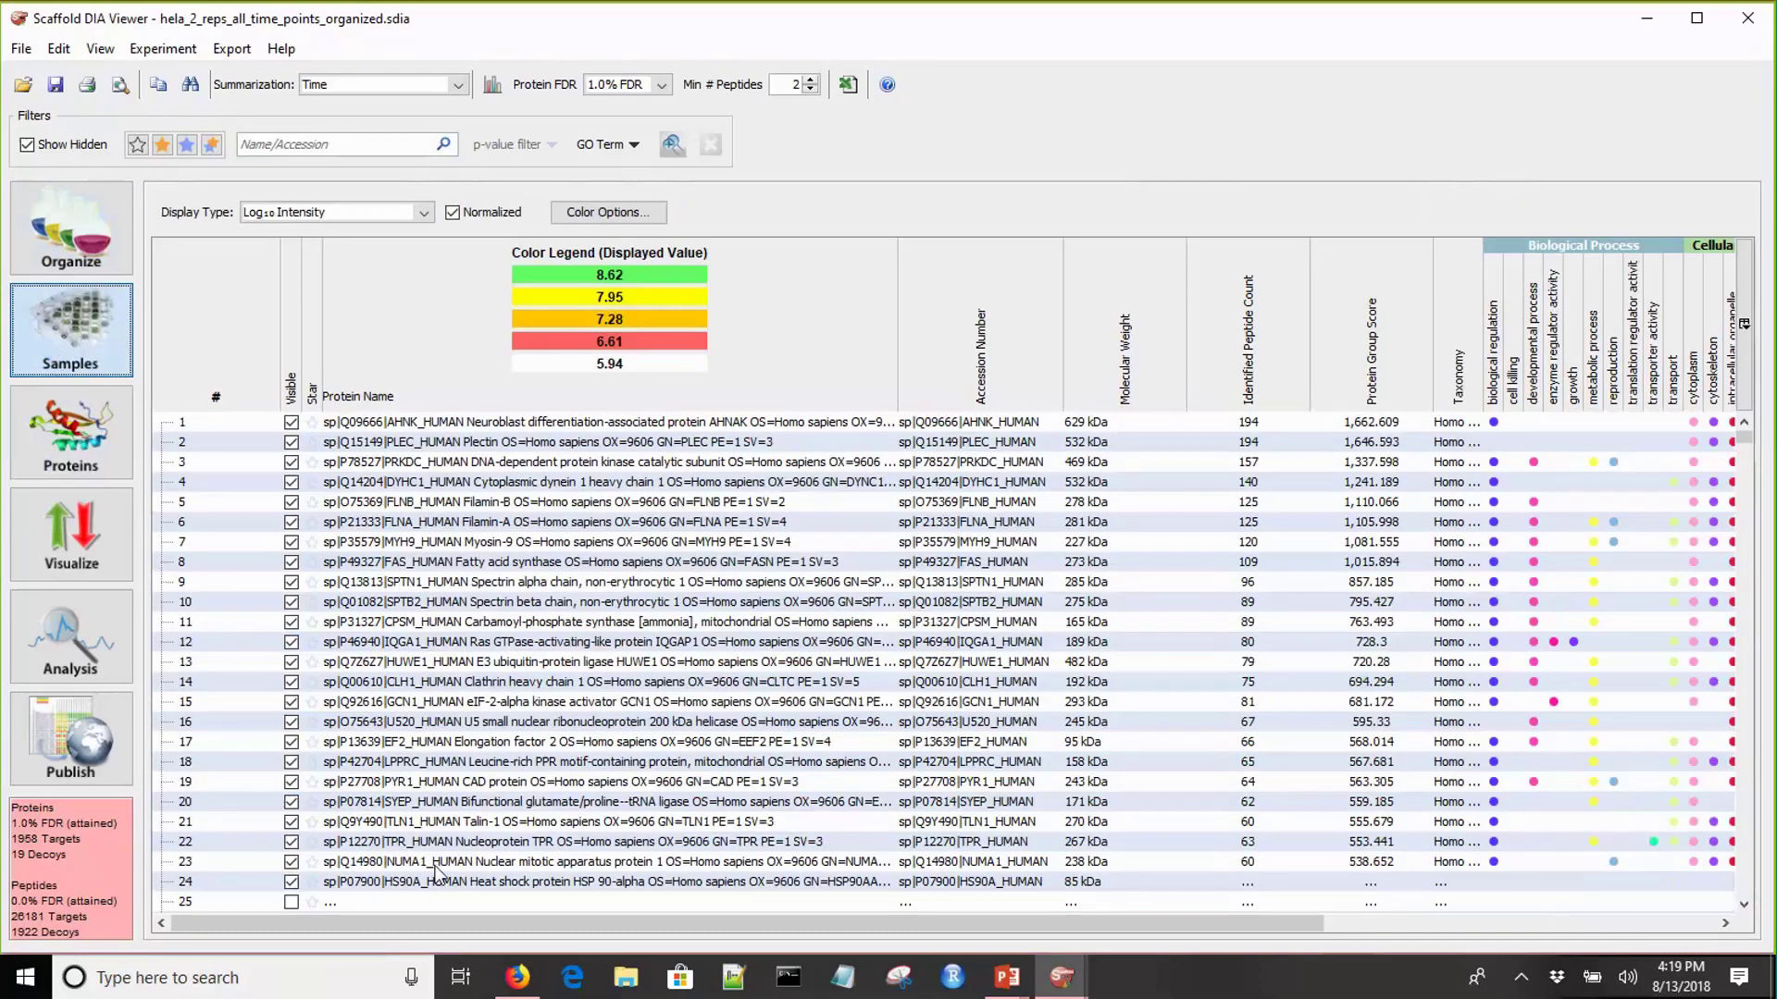
{"action": "left_click_drag", "start_coordinate": [475, 924], "coordinate": [870, 914]}
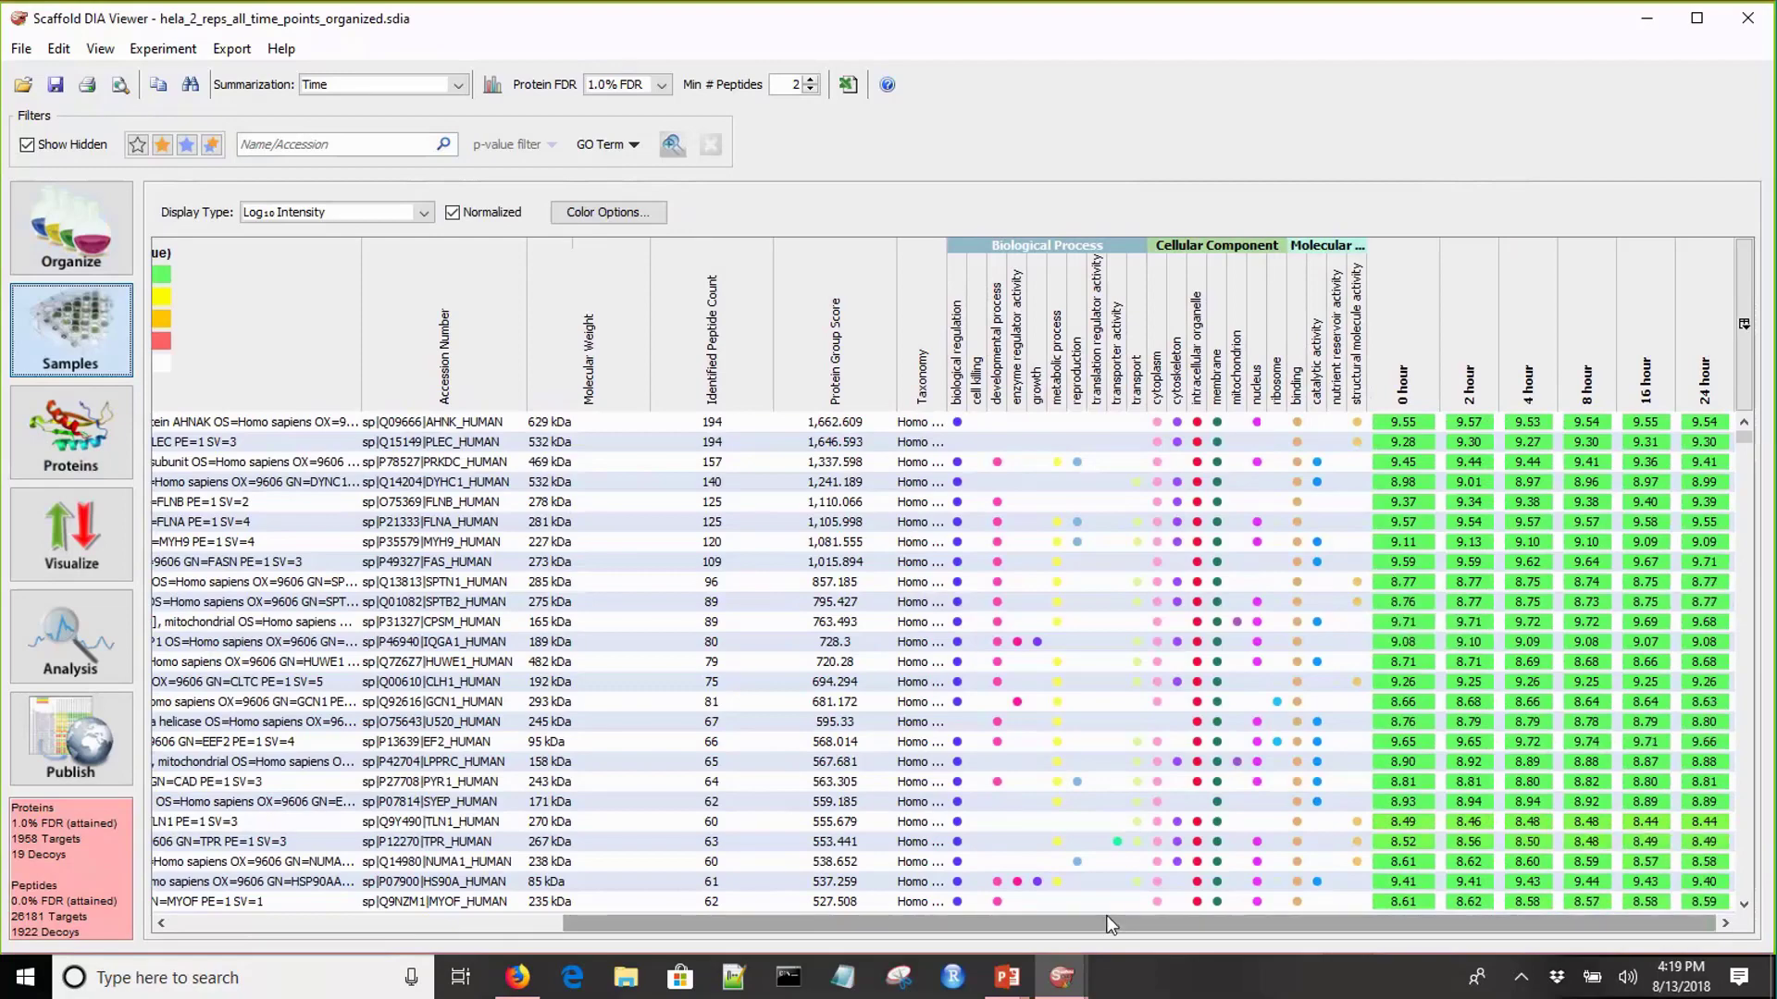
{"action": "left_click_drag", "start_coordinate": [1110, 925], "coordinate": [655, 992]}
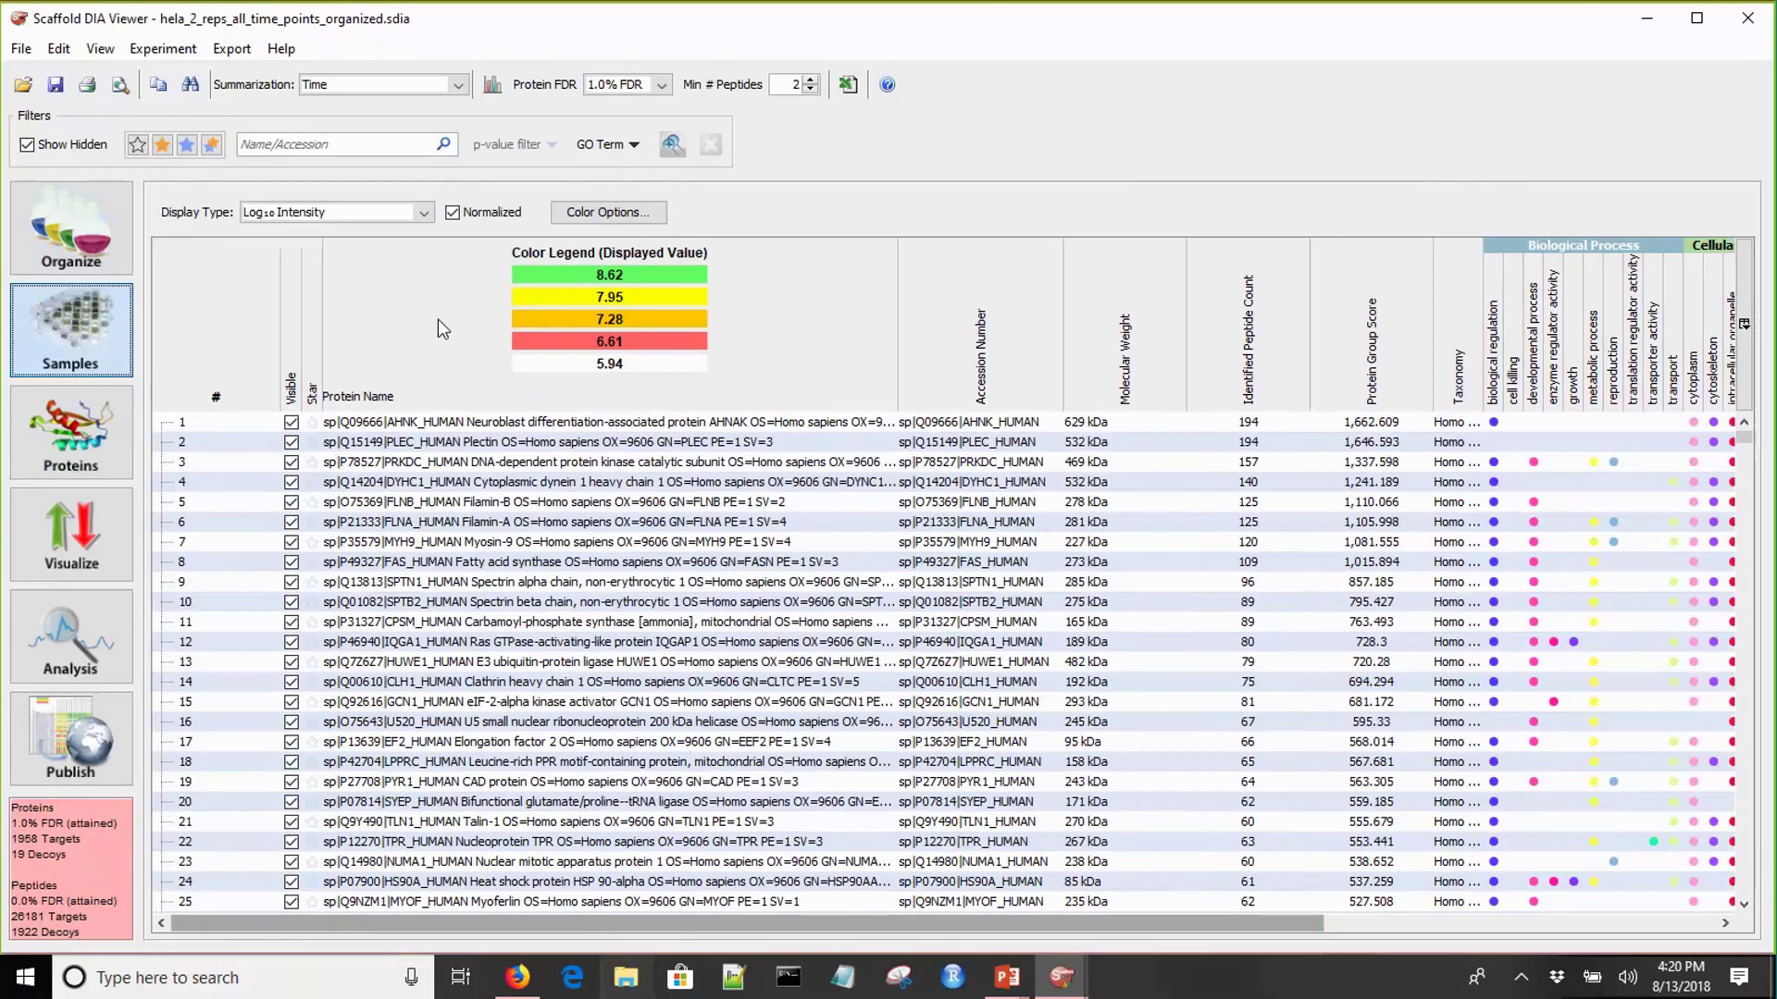
- Filter proteins by '26s prote' and open the details of PRS7_HUMAN
{"action": "left_click", "coordinate": [380, 144]}
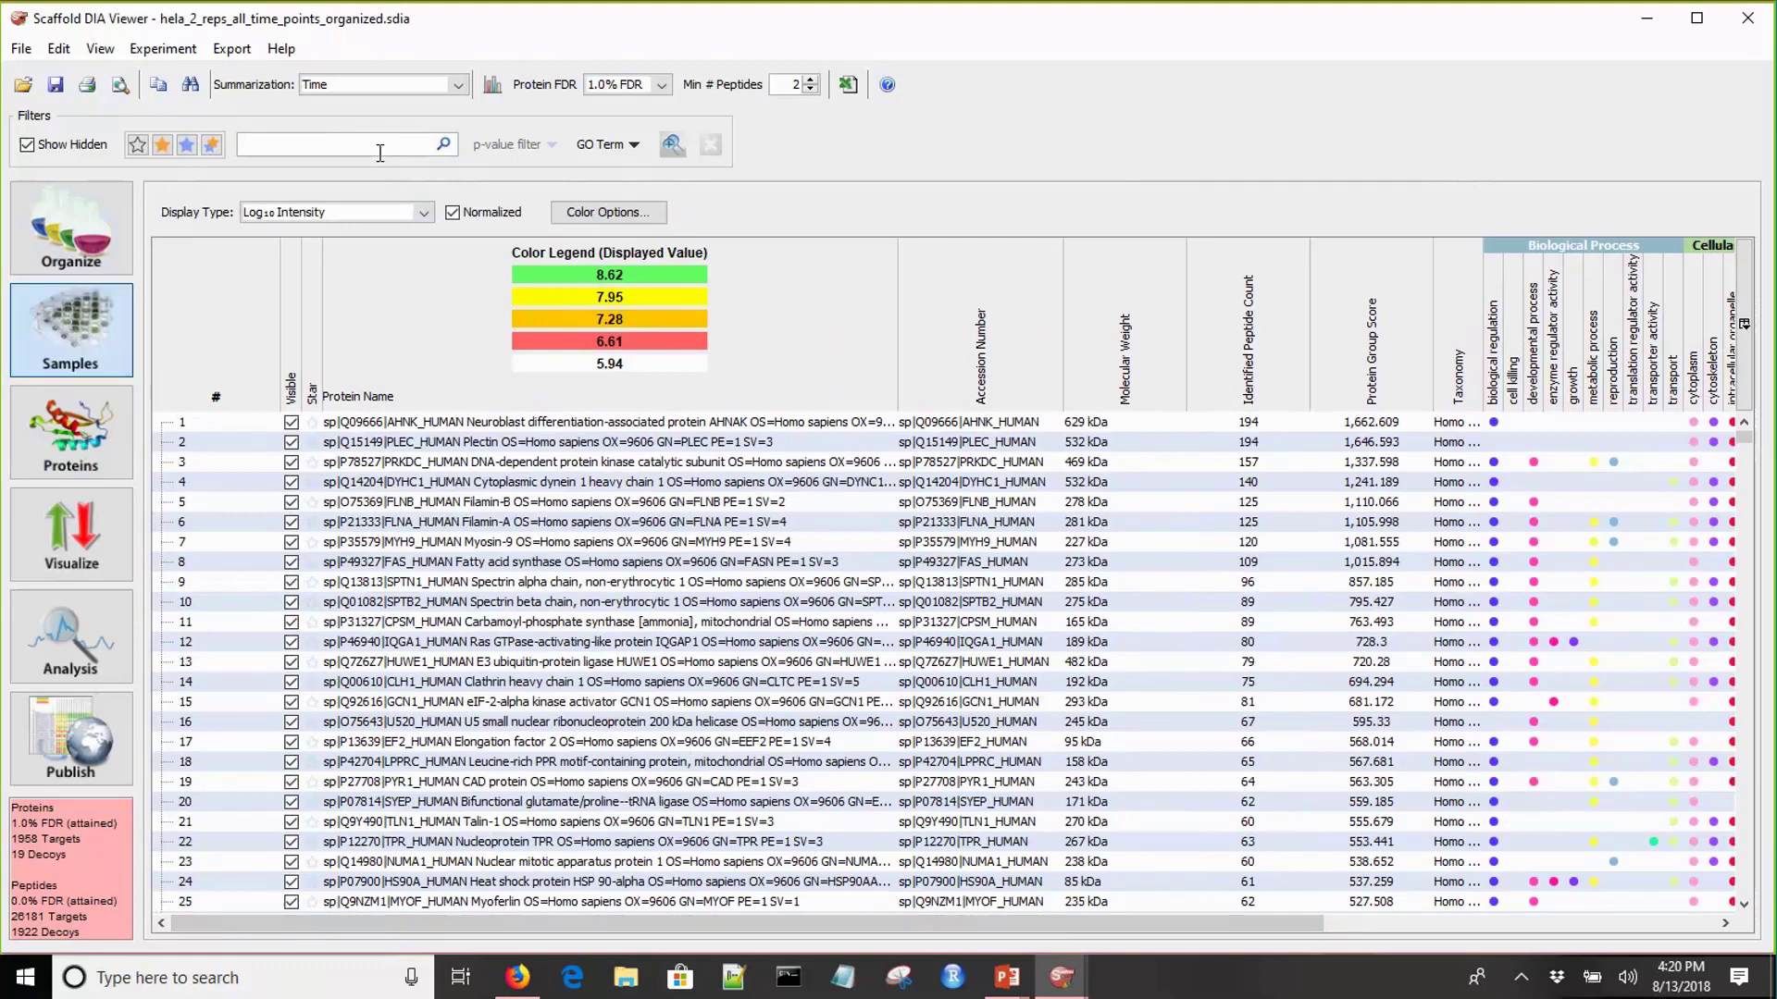
{"action": "type", "text": "2"}
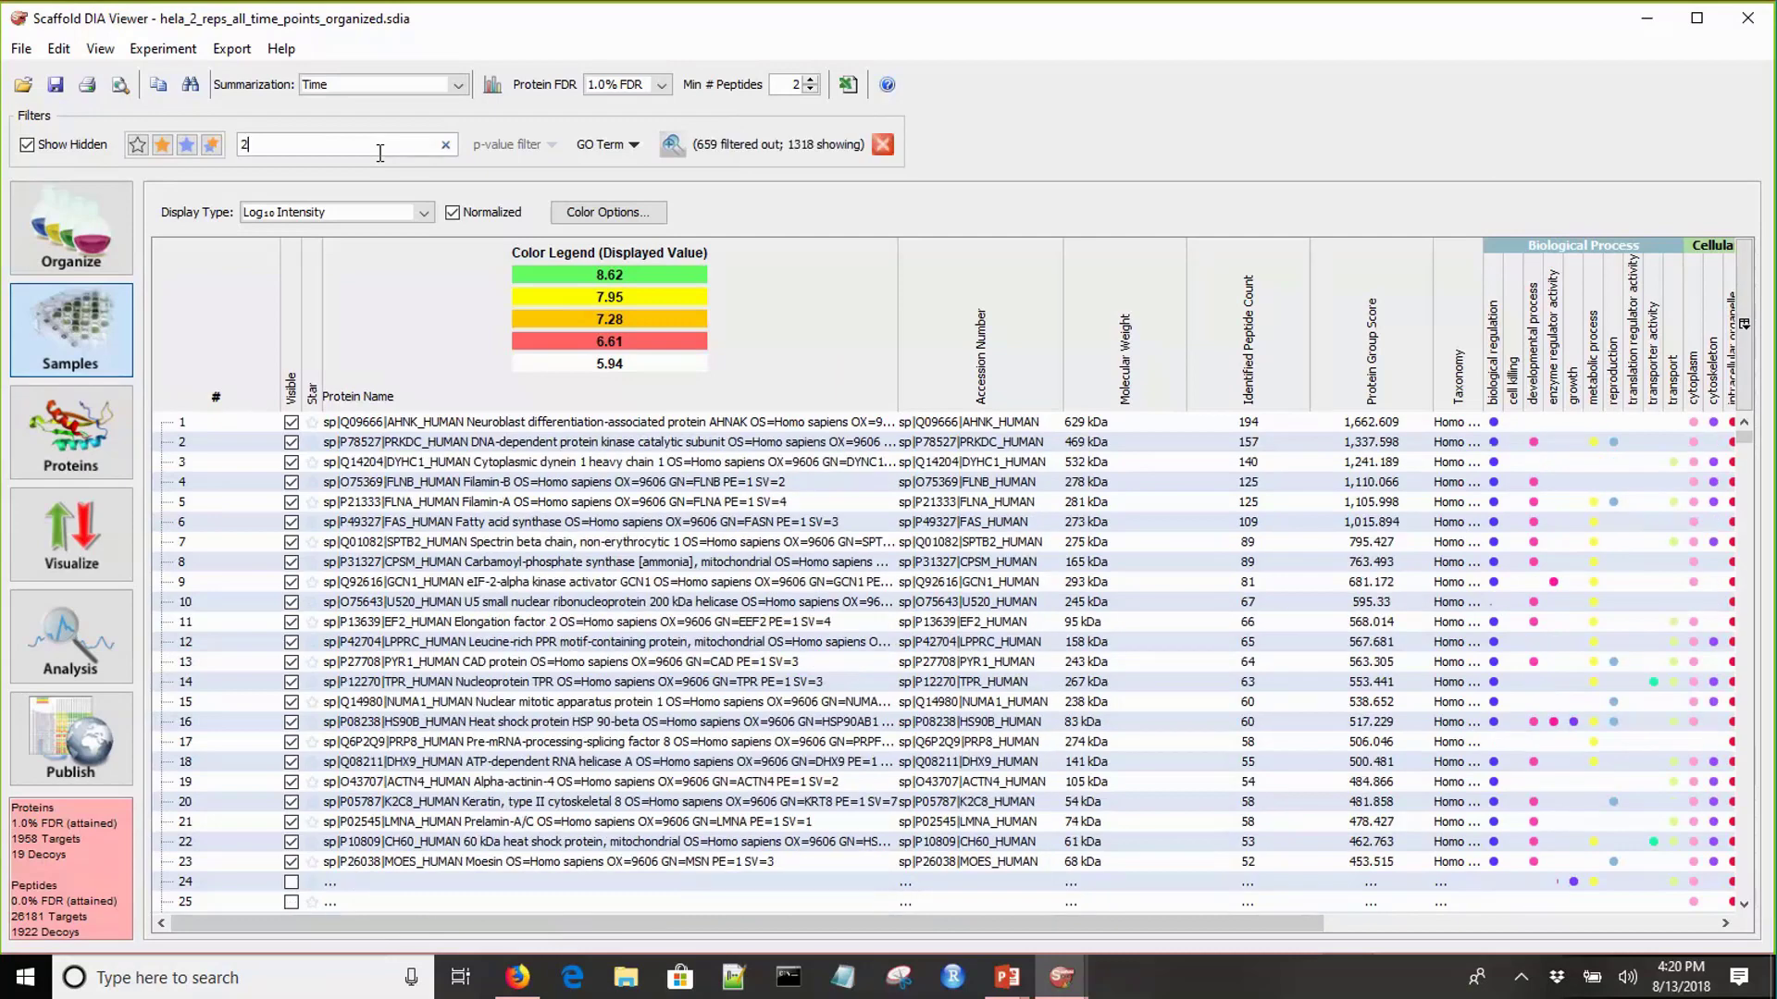
{"action": "type", "text": "6s pr"}
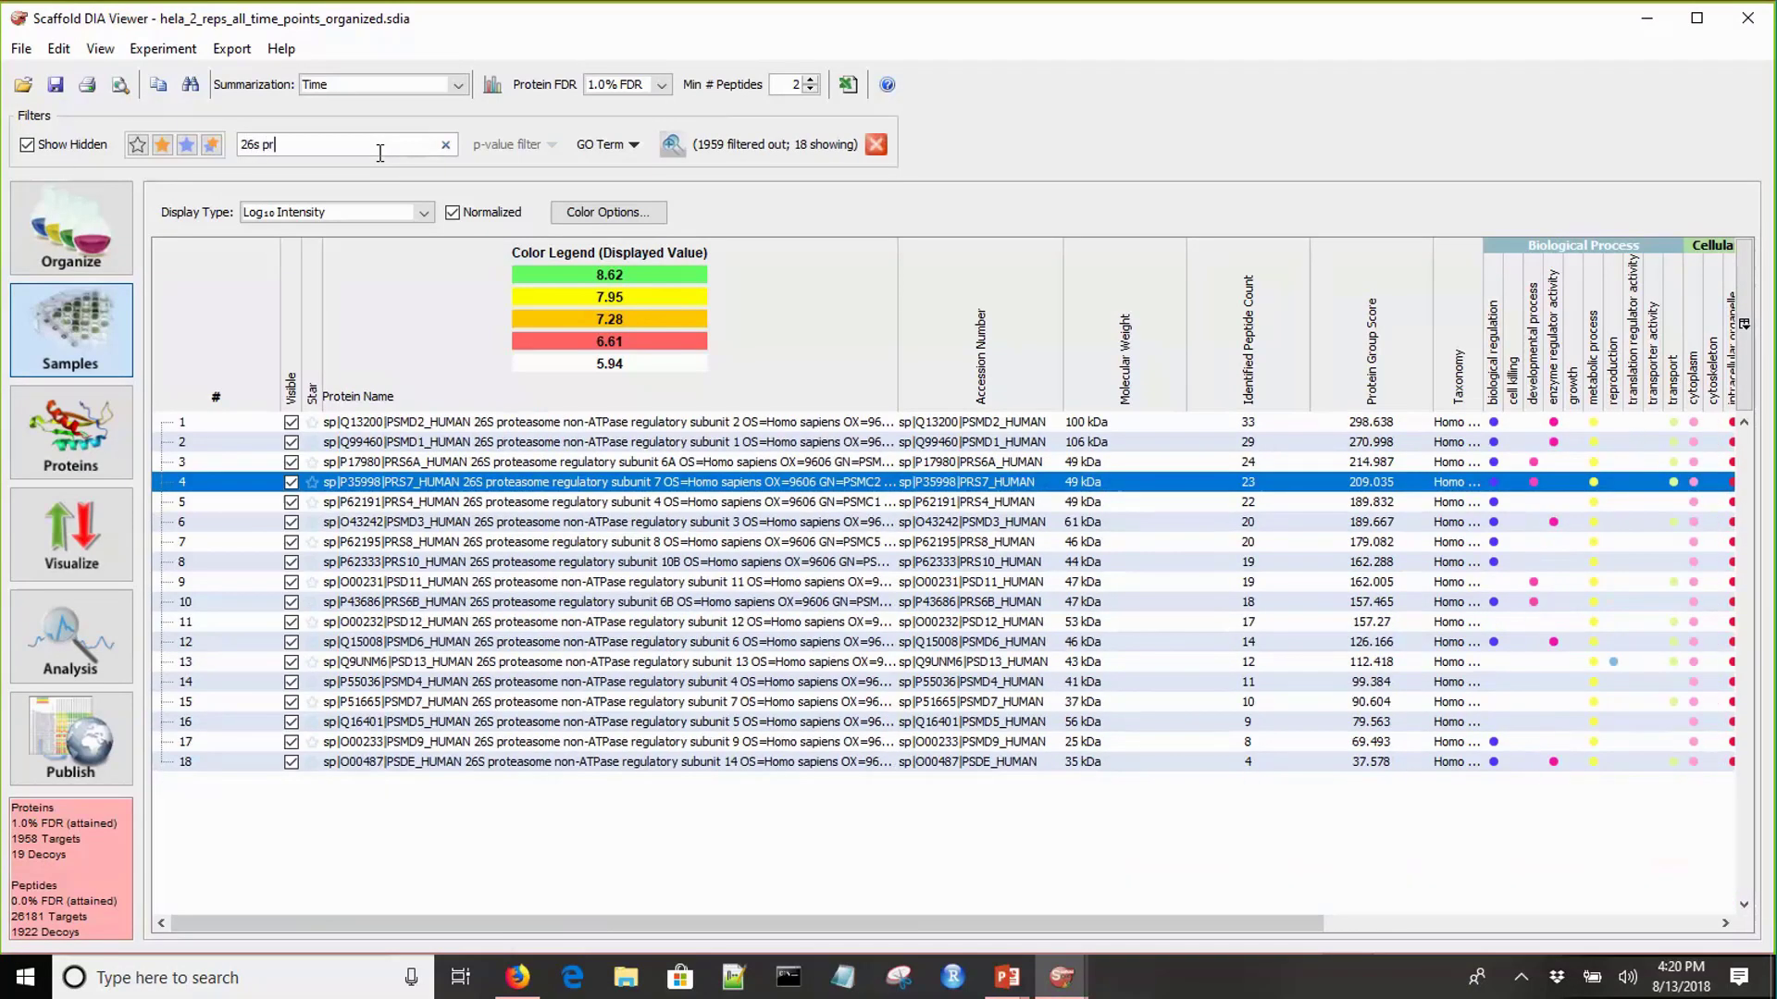
{"action": "type", "text": "ote"}
{"action": "double_click", "coordinate": [464, 481]}
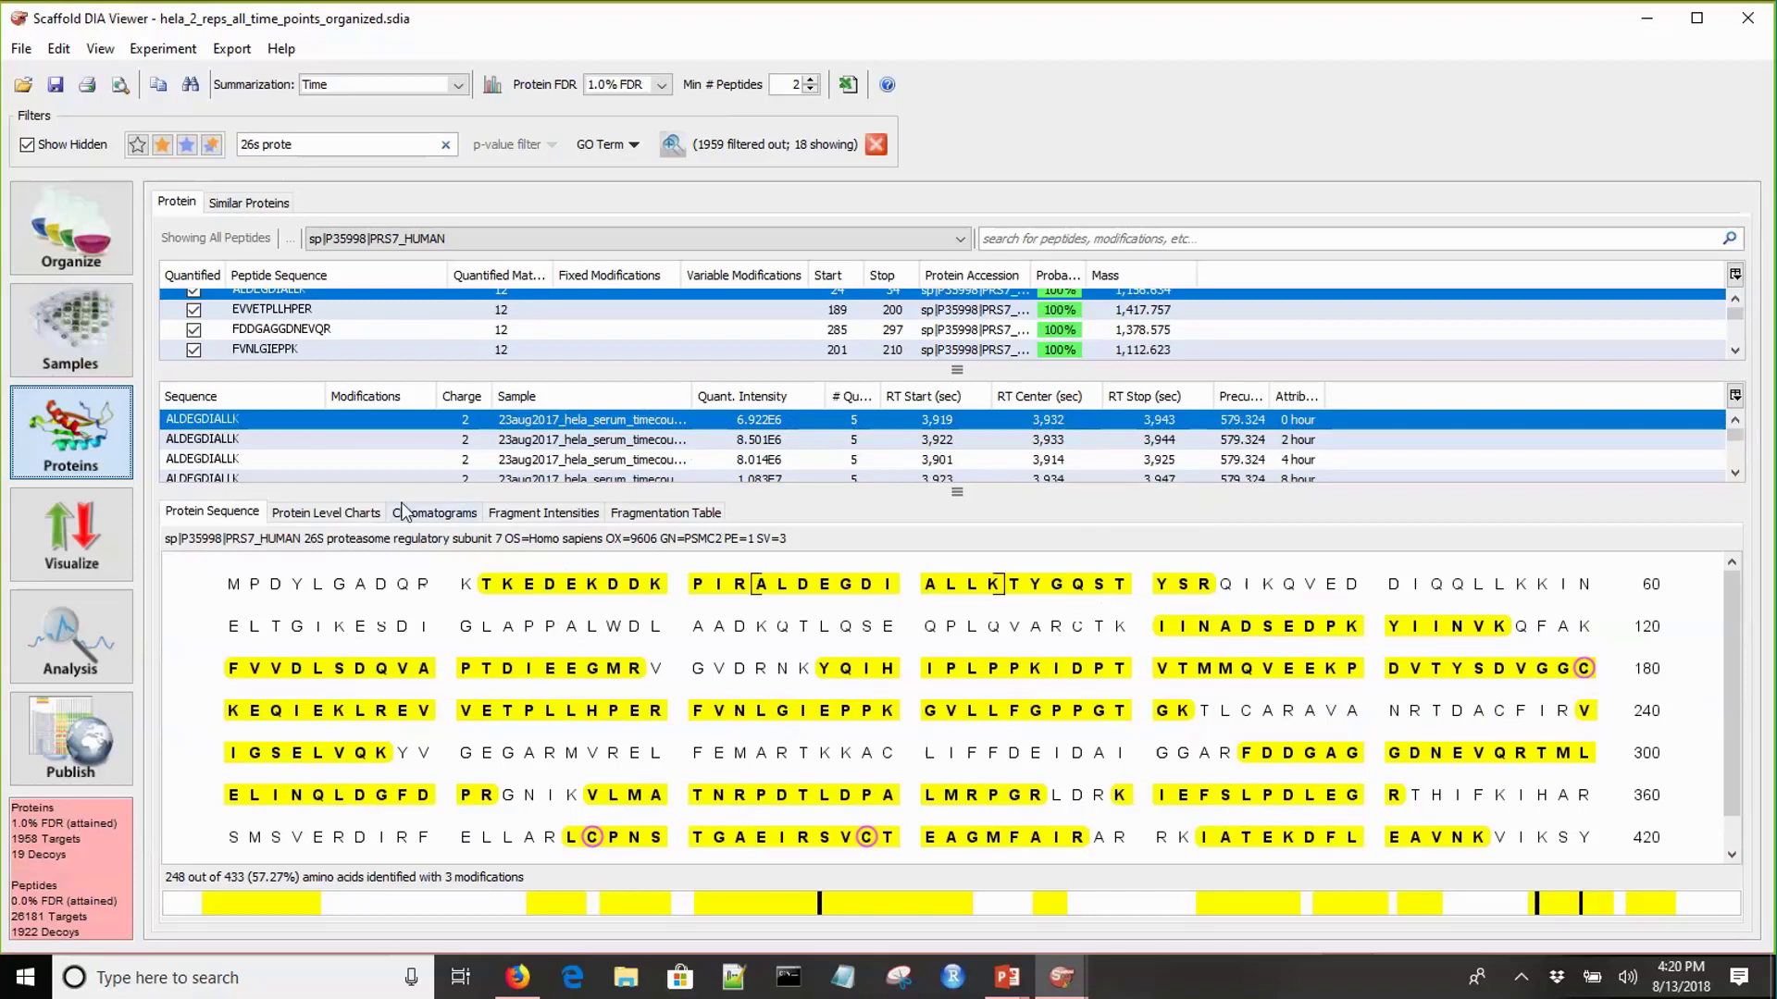
- Chart PRS7_HUMAN's intensity per time point and zoom the axis to about 8.31–8.41
{"action": "left_click", "coordinate": [350, 515]}
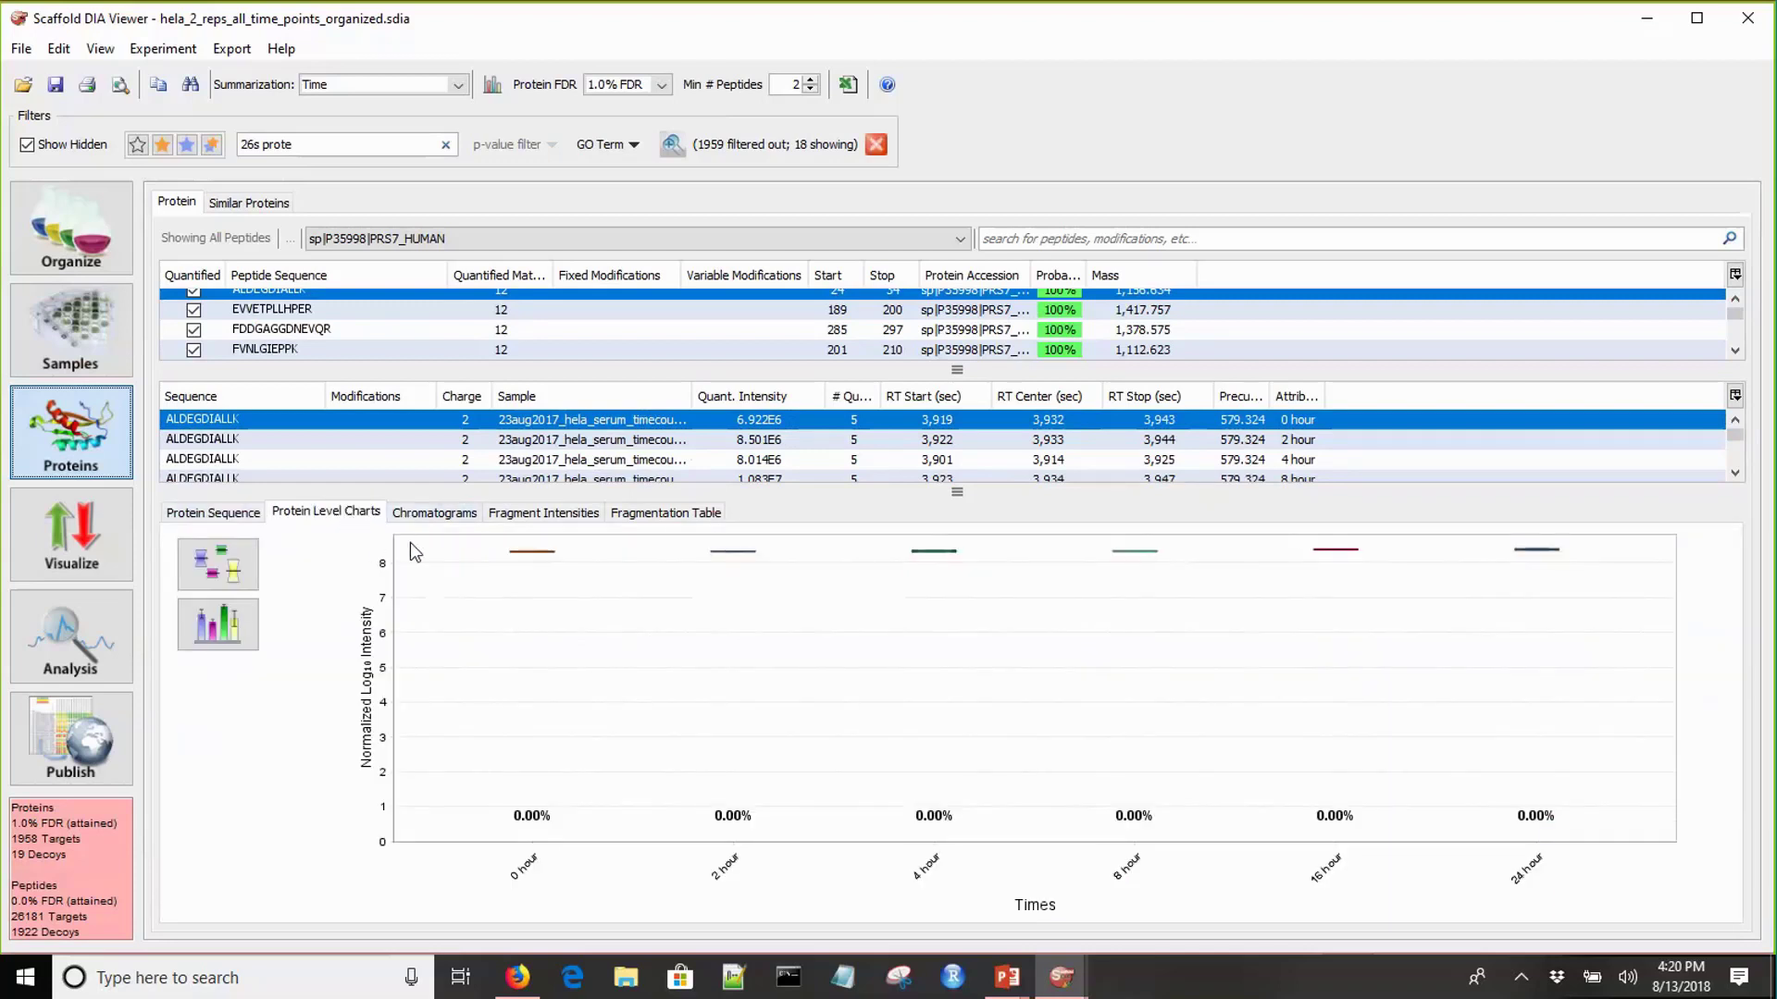
{"action": "left_click_drag", "start_coordinate": [410, 544], "coordinate": [429, 660]}
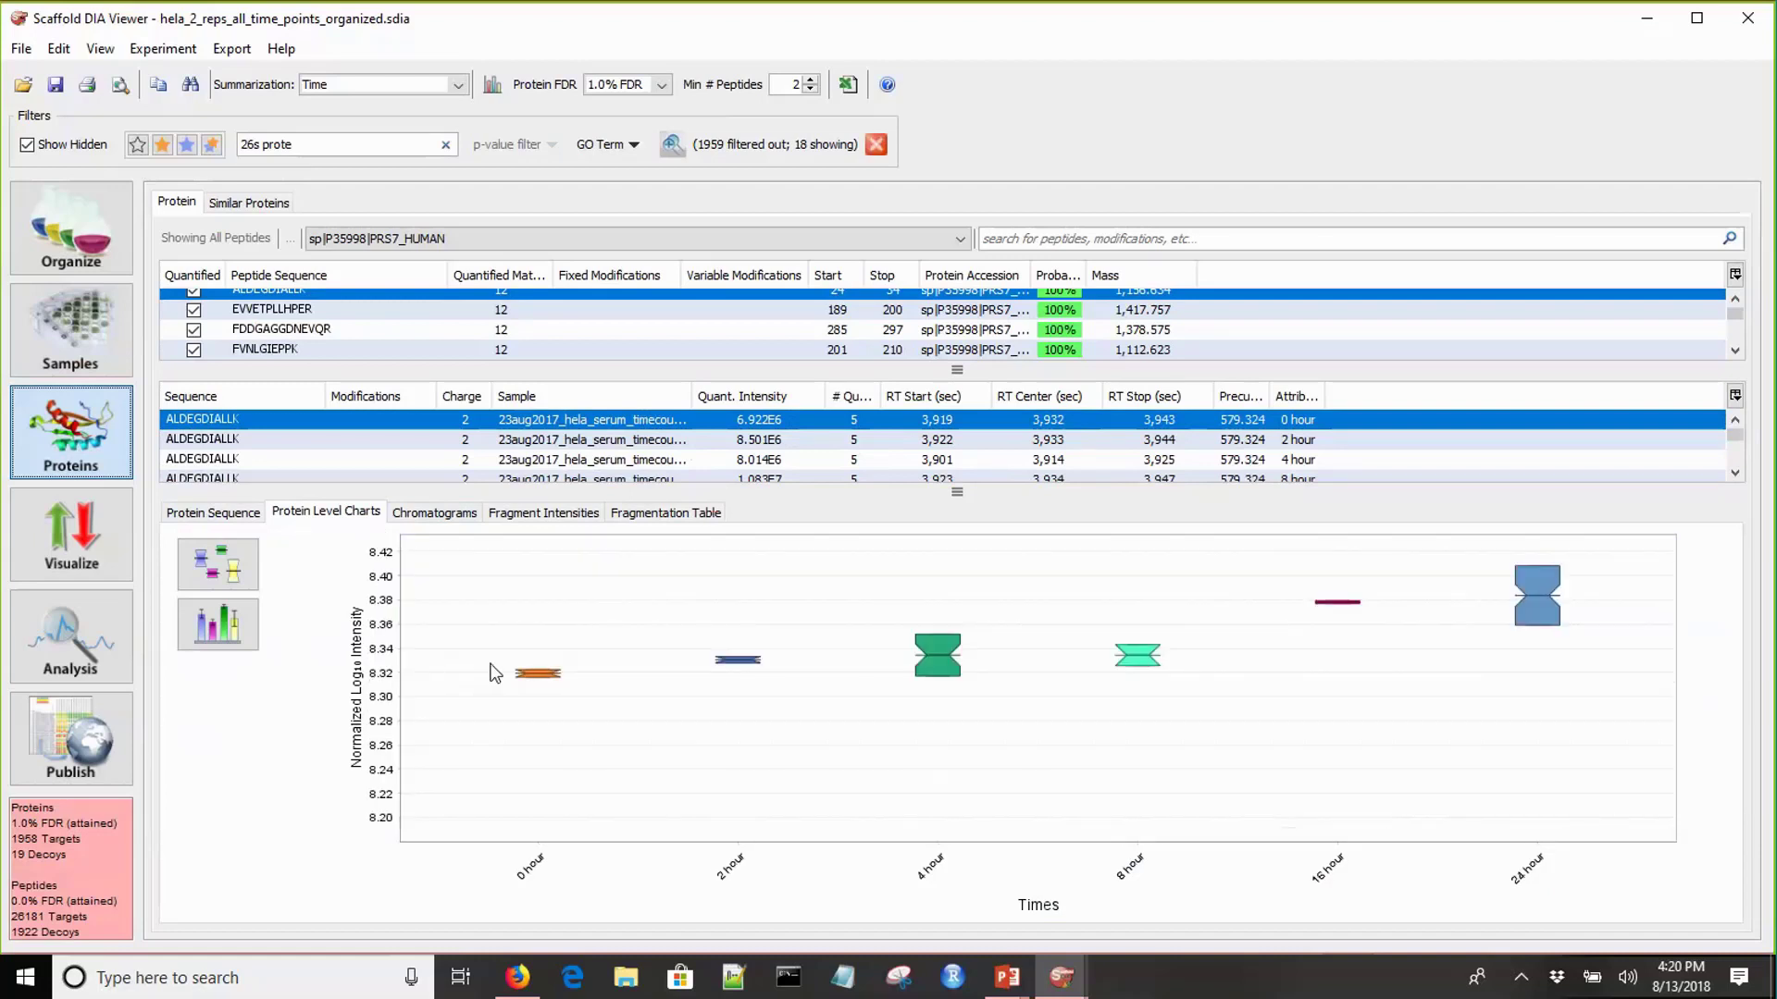
{"action": "left_click_drag", "start_coordinate": [450, 558], "coordinate": [454, 690]}
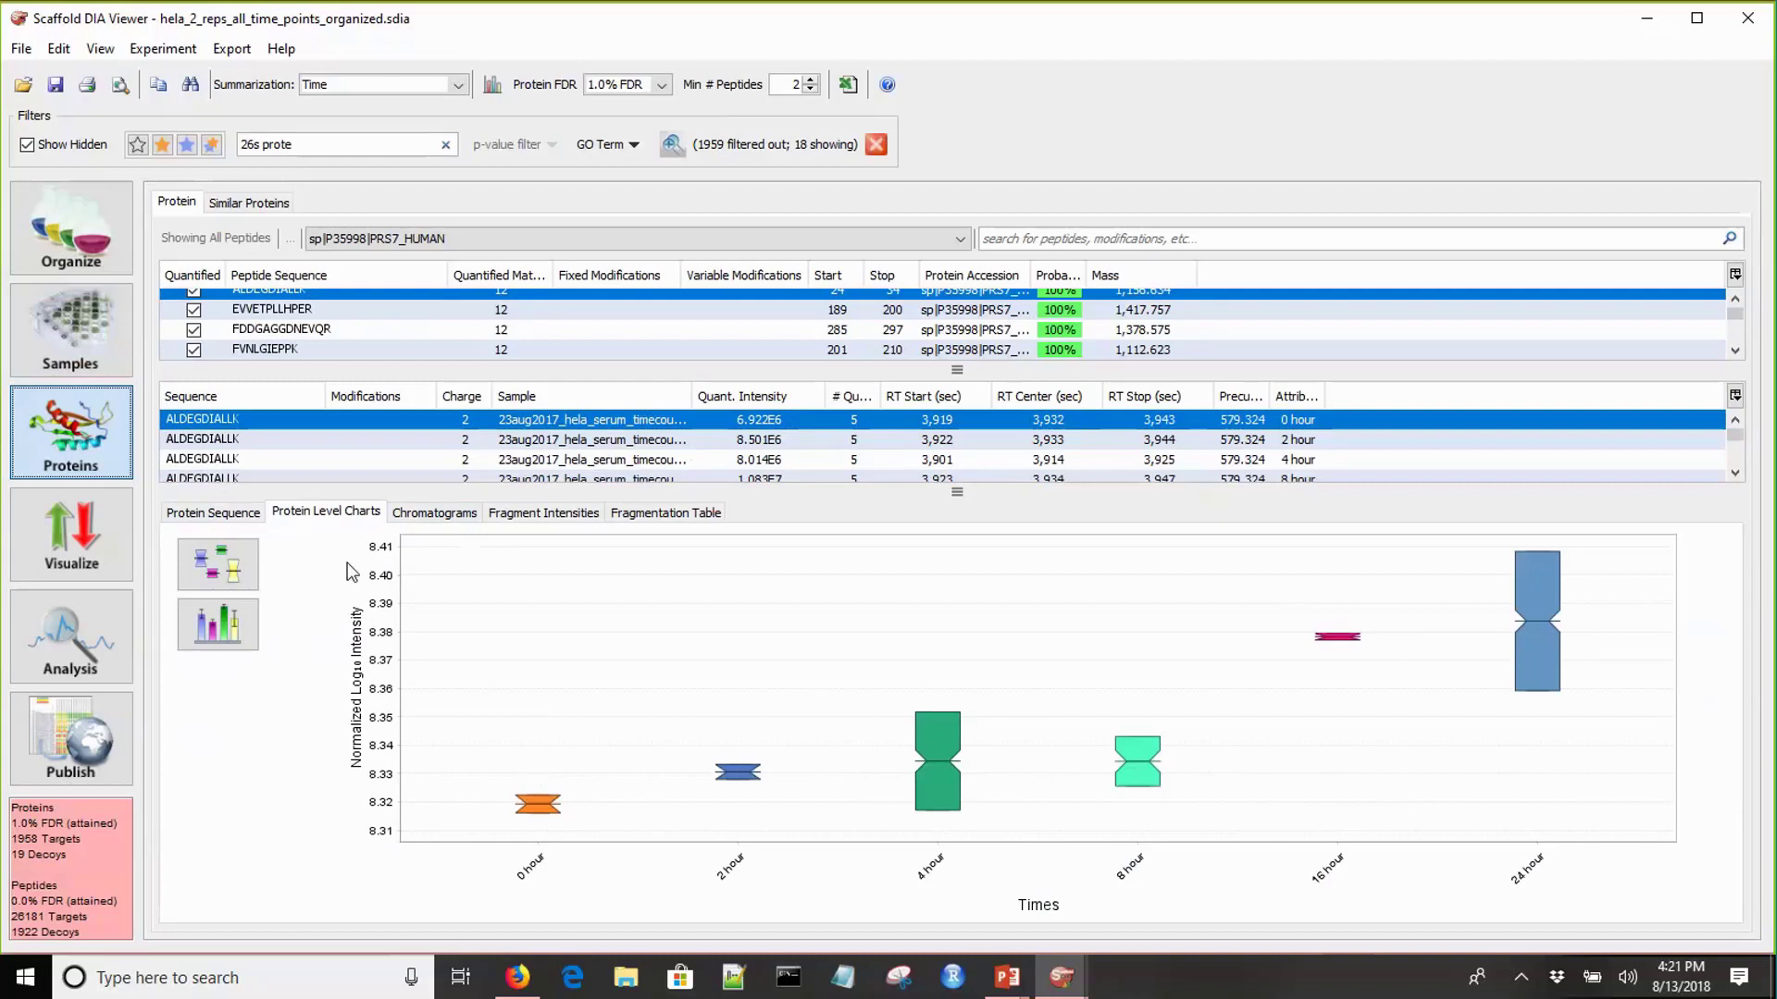
- Display PRS7_HUMAN chromatograms for peptide FVNLGIEPPK, zoomed onto the fragment elution peak
{"action": "left_click", "coordinate": [432, 515]}
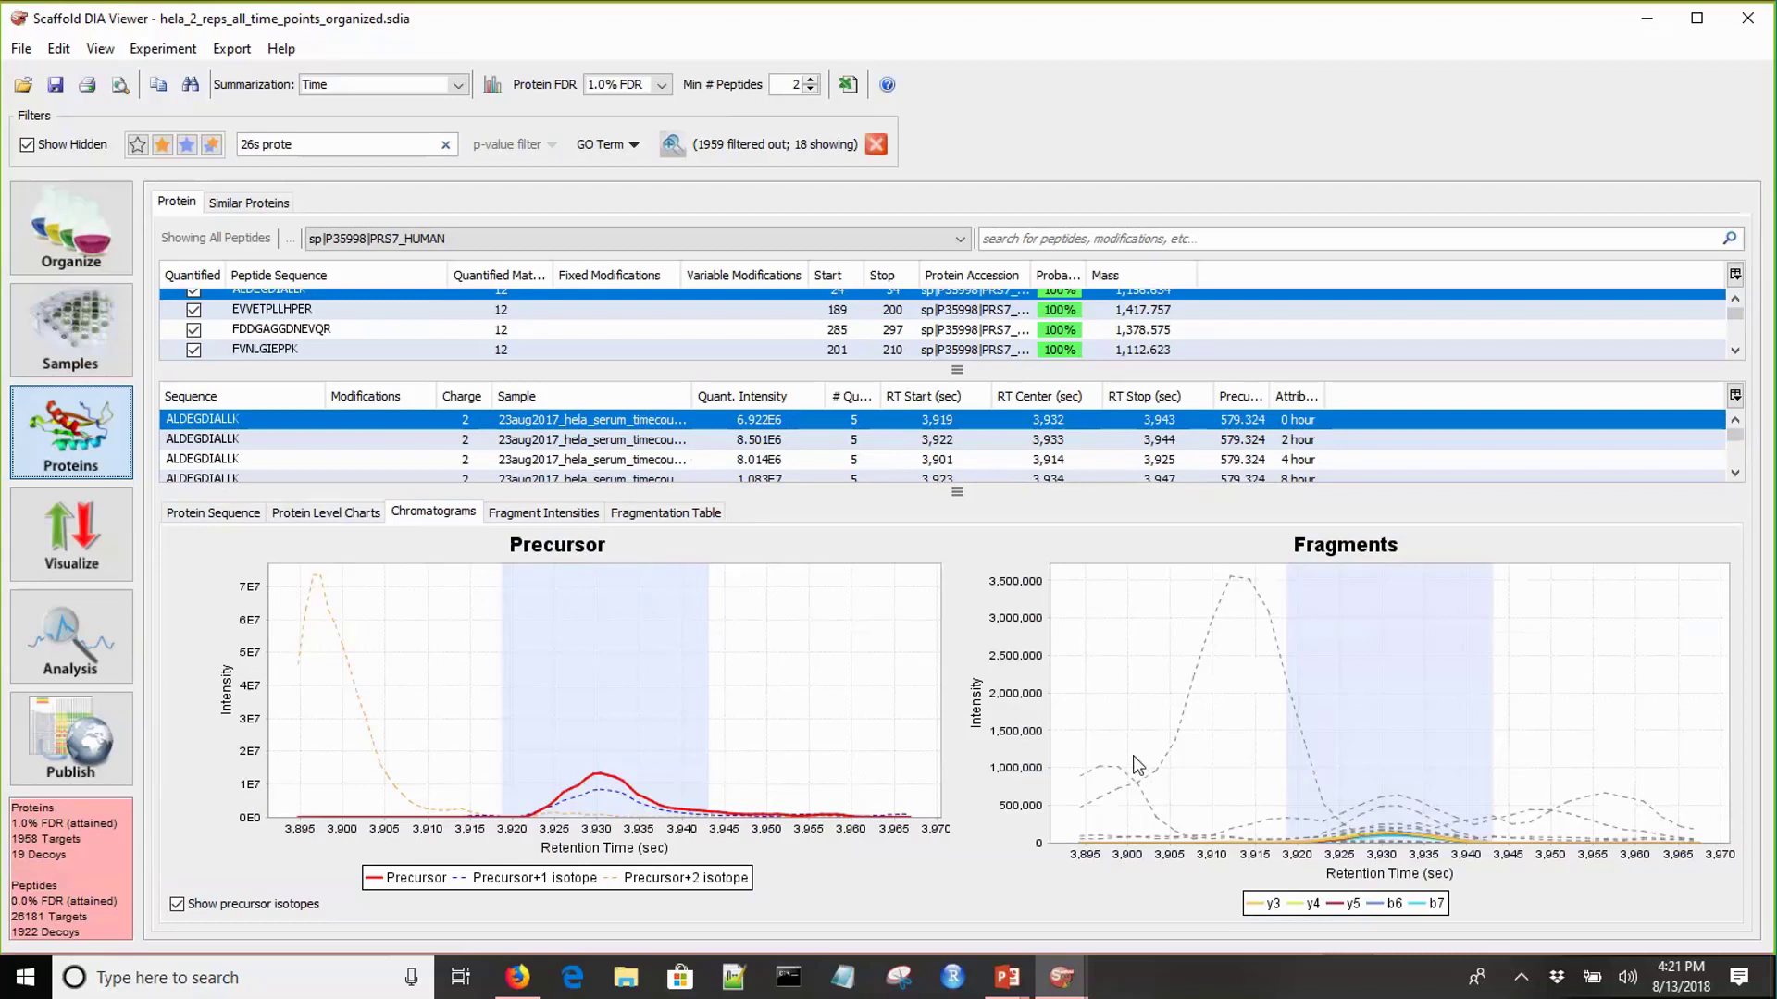
{"action": "left_click_drag", "start_coordinate": [1134, 757], "coordinate": [1598, 867]}
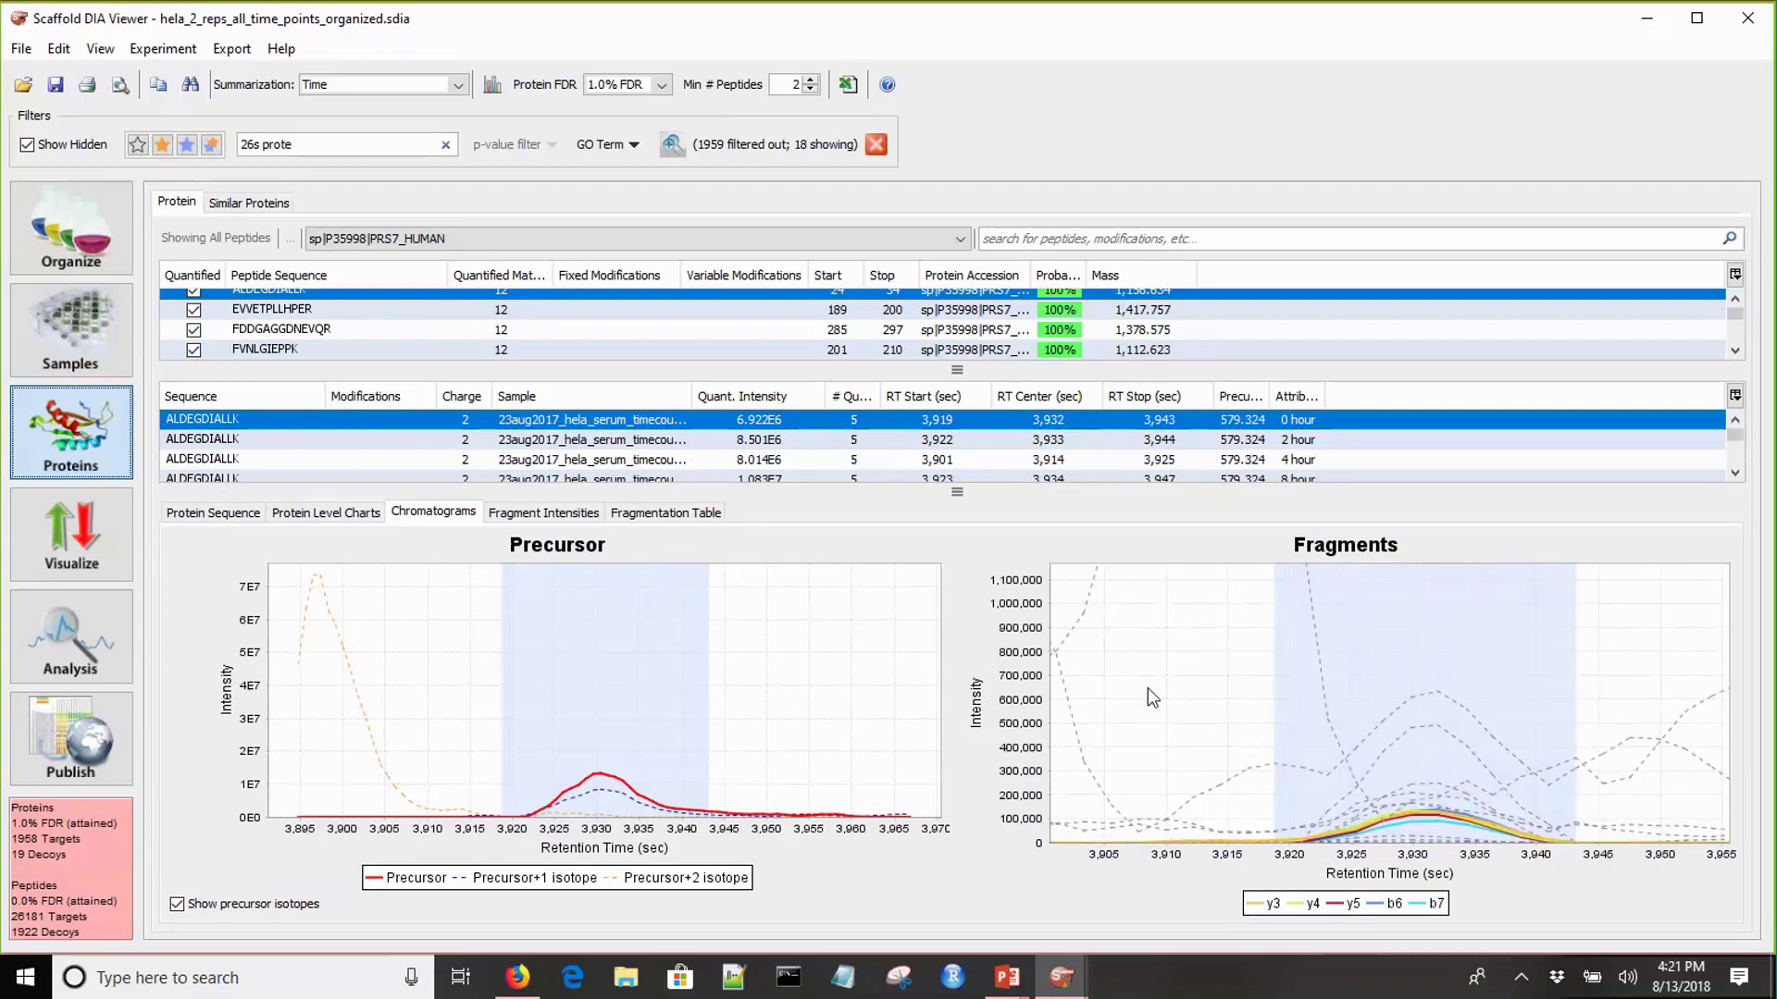
{"action": "left_click_drag", "start_coordinate": [1148, 688], "coordinate": [1625, 877]}
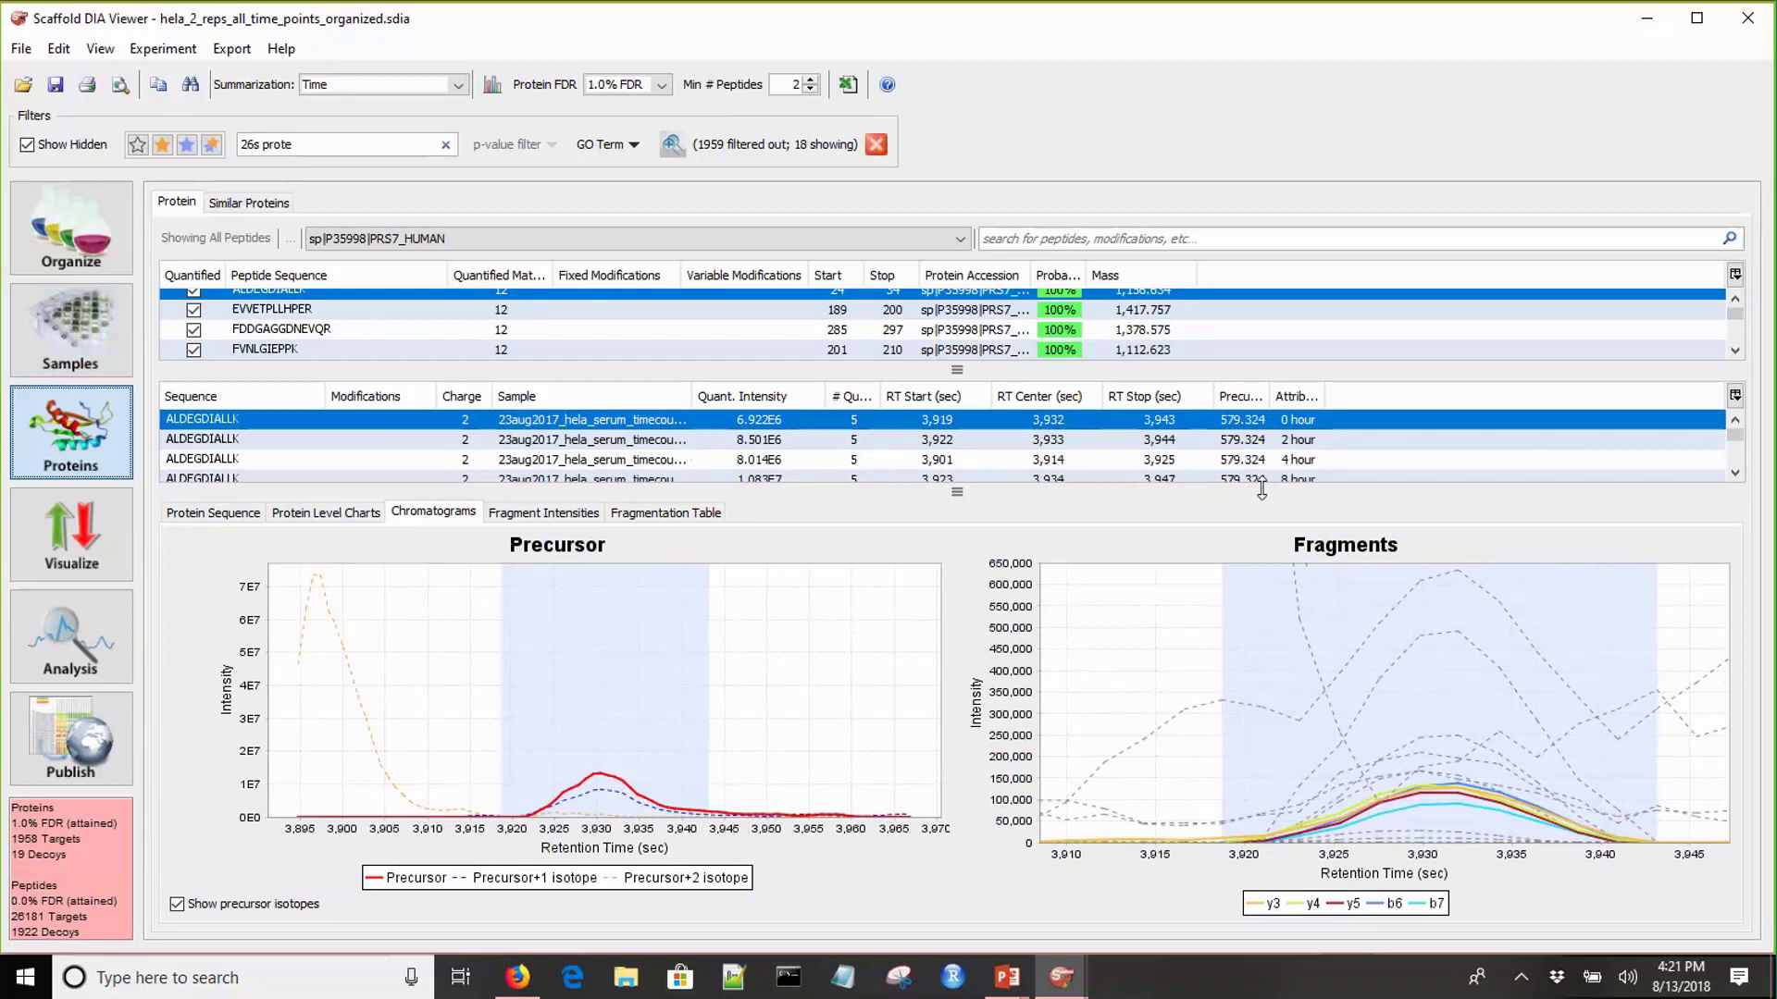
{"action": "left_click", "coordinate": [448, 353]}
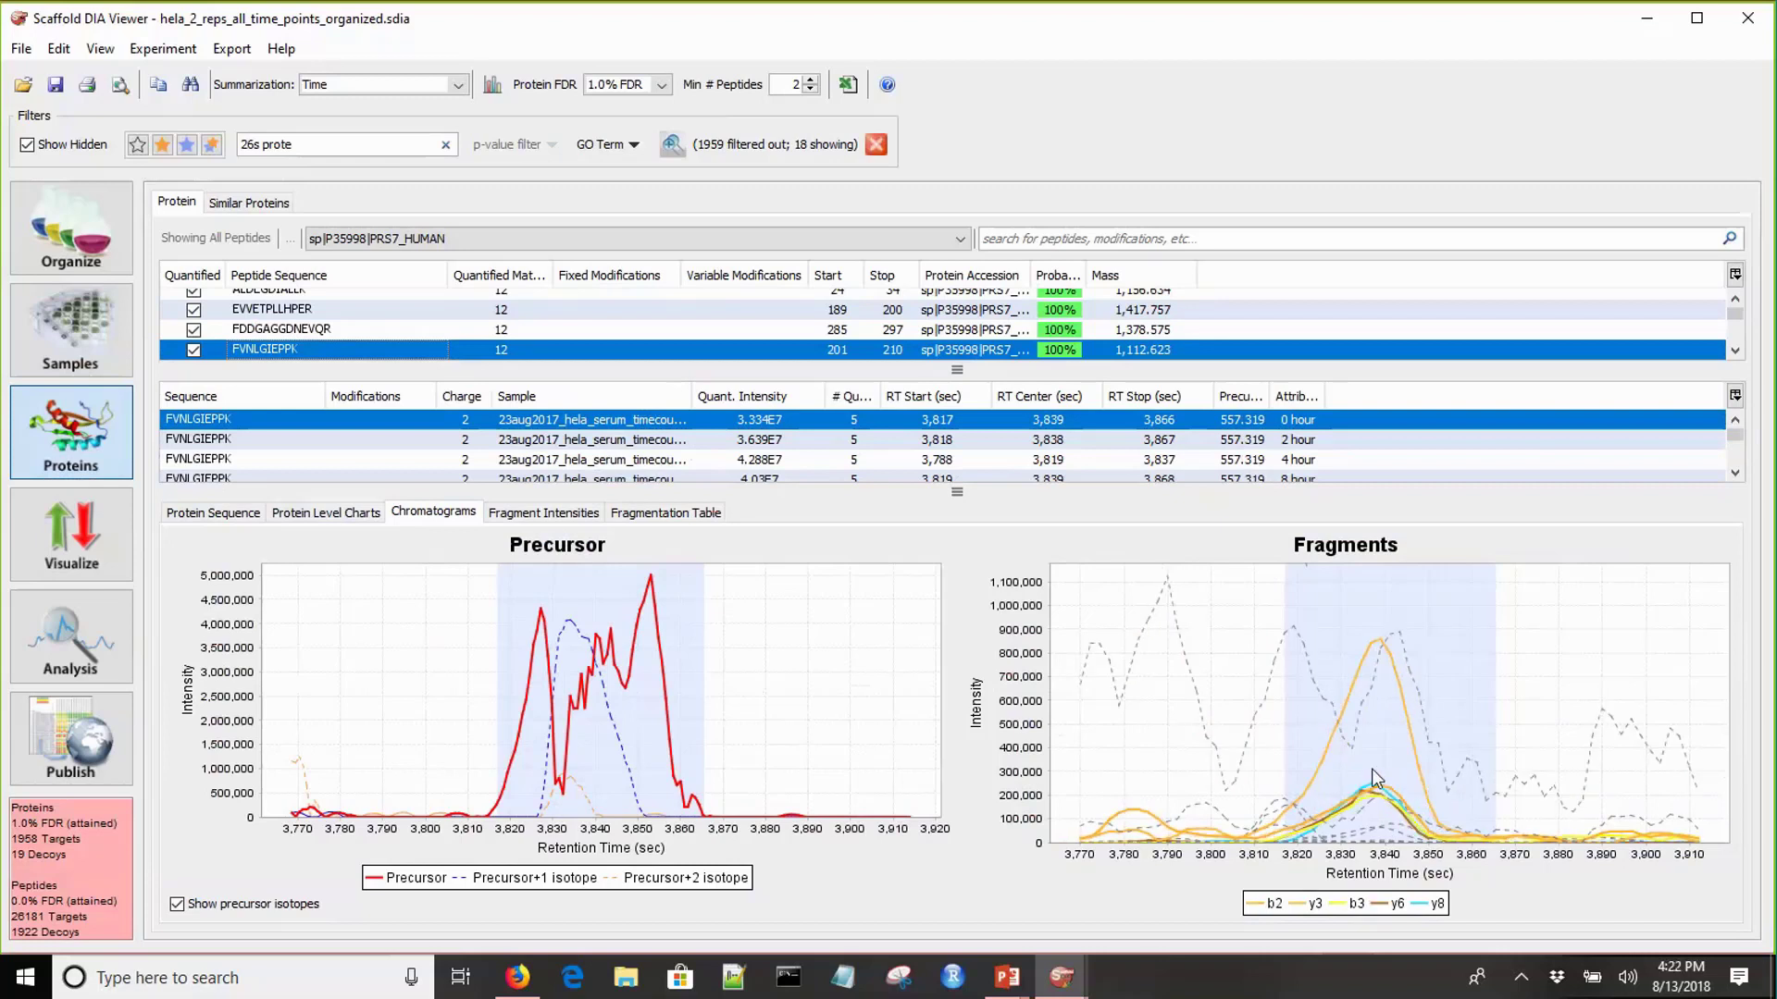
- Return to the Samples table with the name filter cleared and bring up Experiment > Quantitative Analysis
{"action": "left_click", "coordinate": [70, 324]}
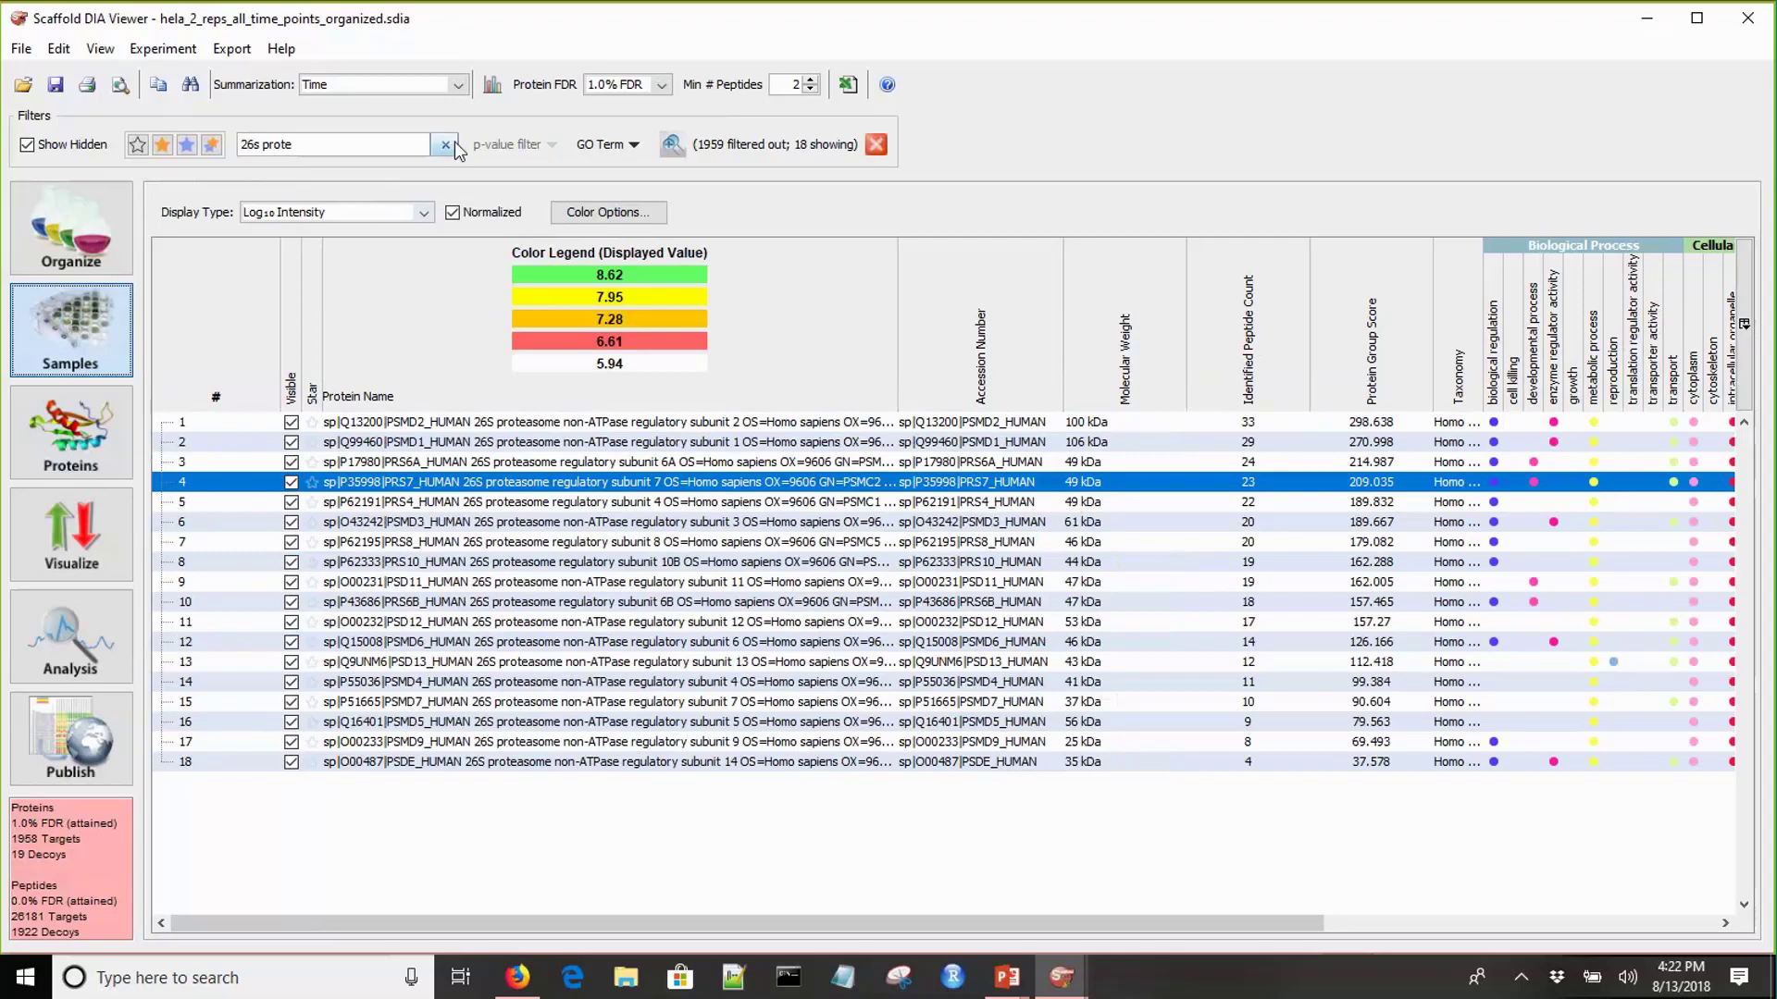
{"action": "left_click", "coordinate": [453, 148]}
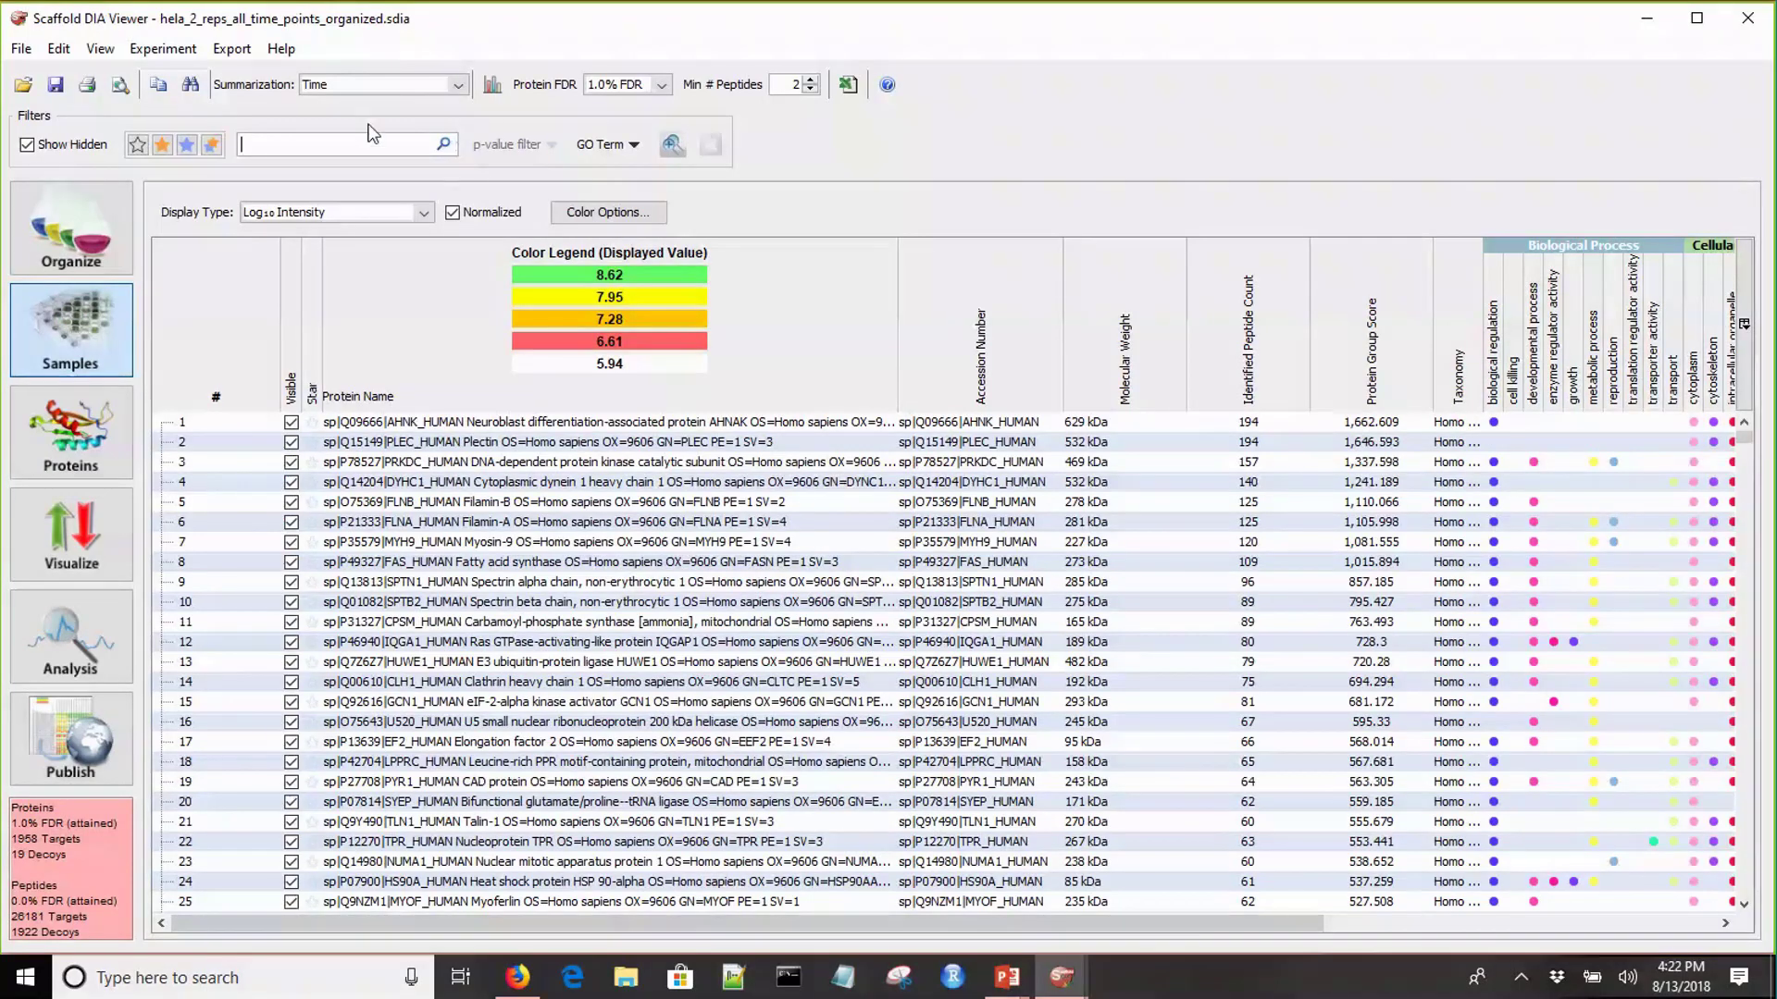
{"action": "left_click", "coordinate": [185, 51]}
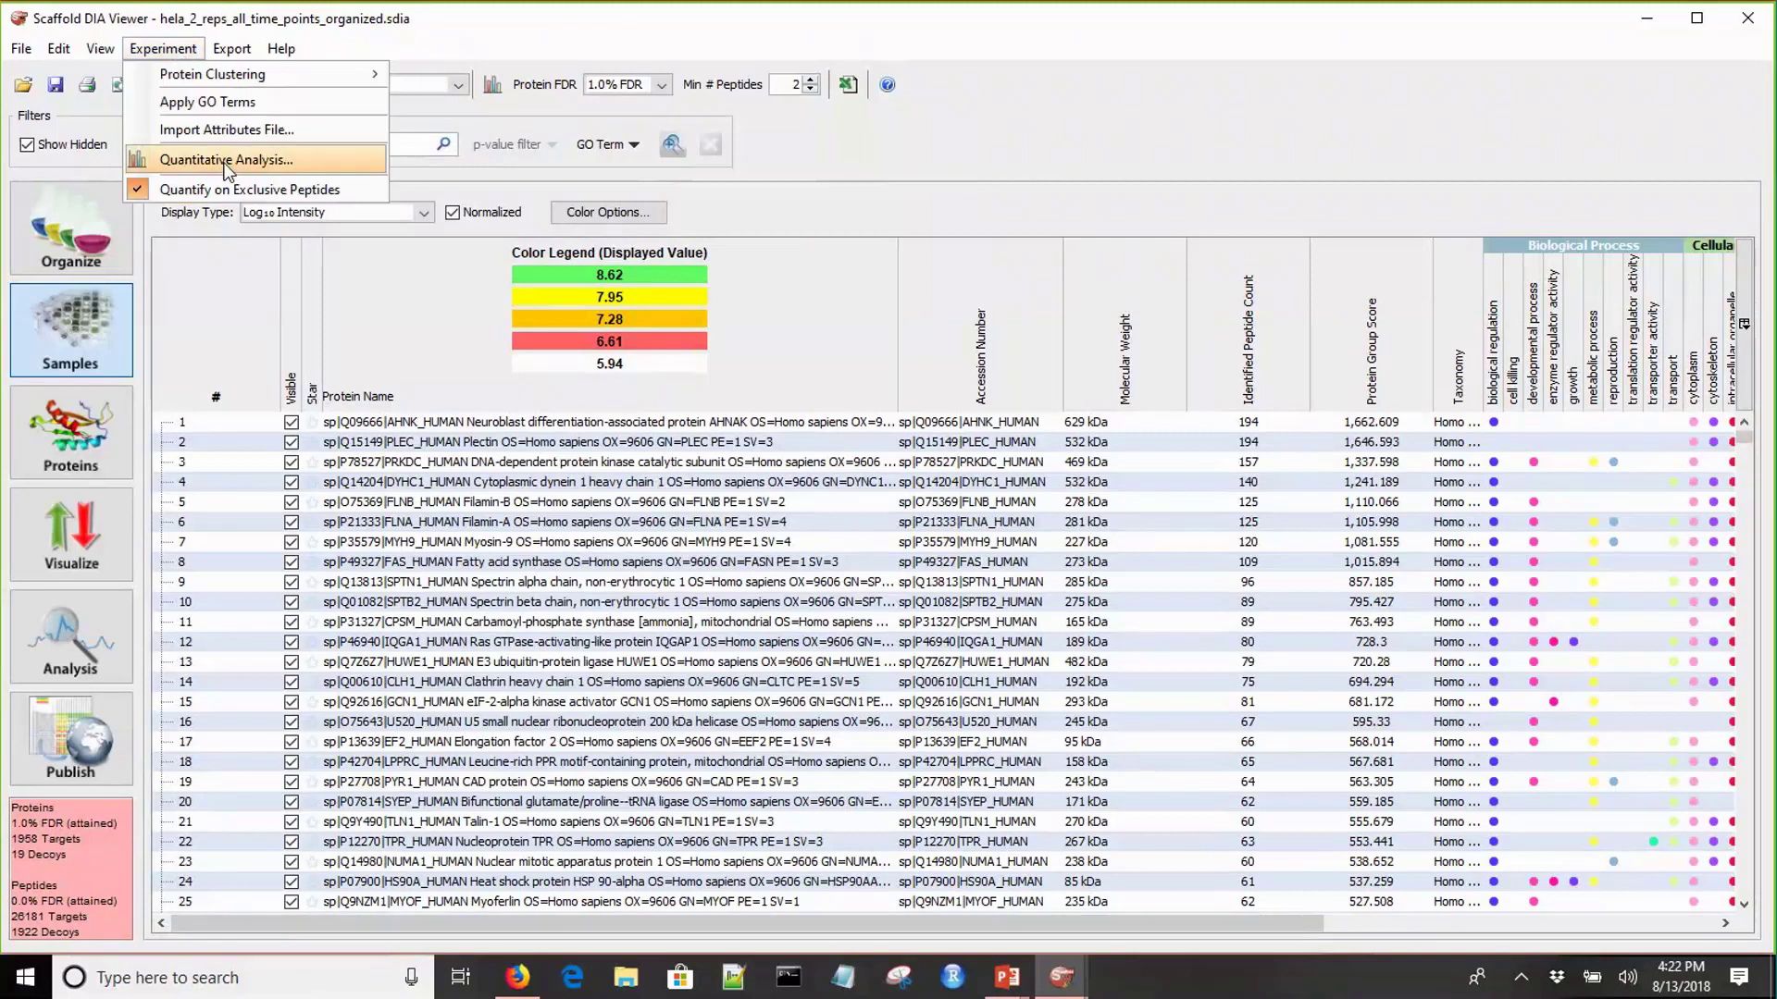
{"action": "left_click", "coordinate": [227, 163]}
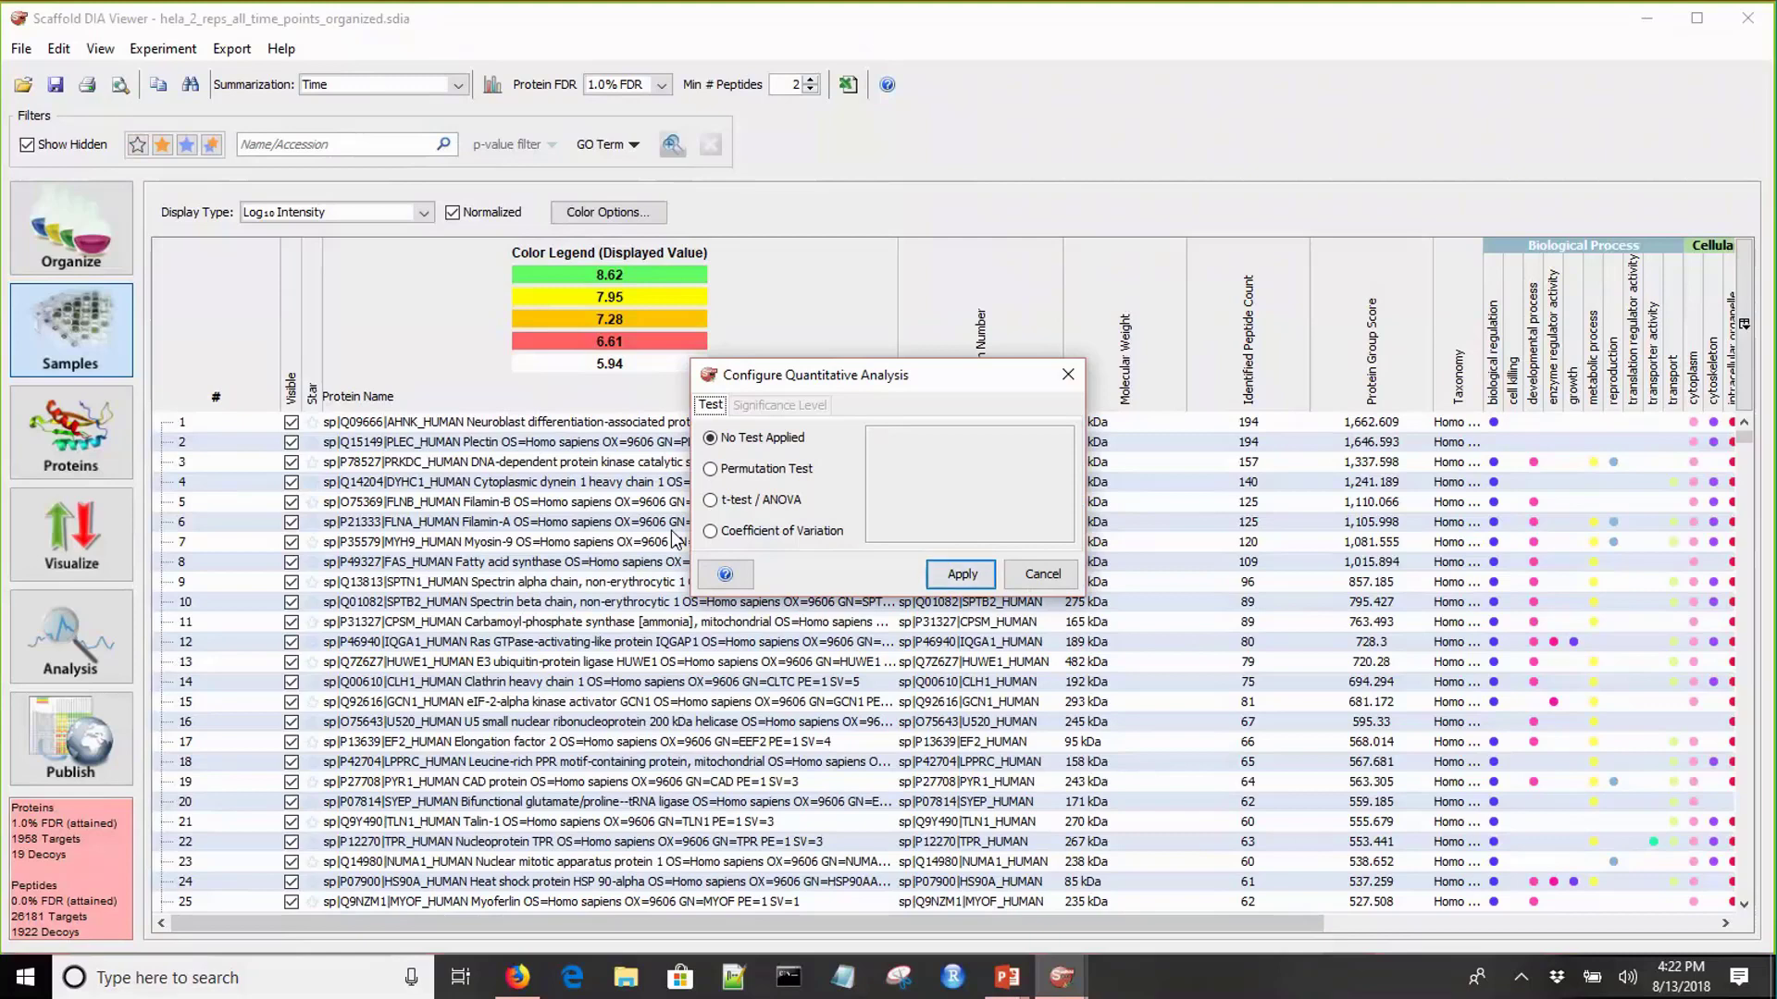
- Apply a t-test on only 2 hour and 16 hour samples, no multiple-testing correction, α 0.05
{"action": "left_click", "coordinate": [709, 500]}
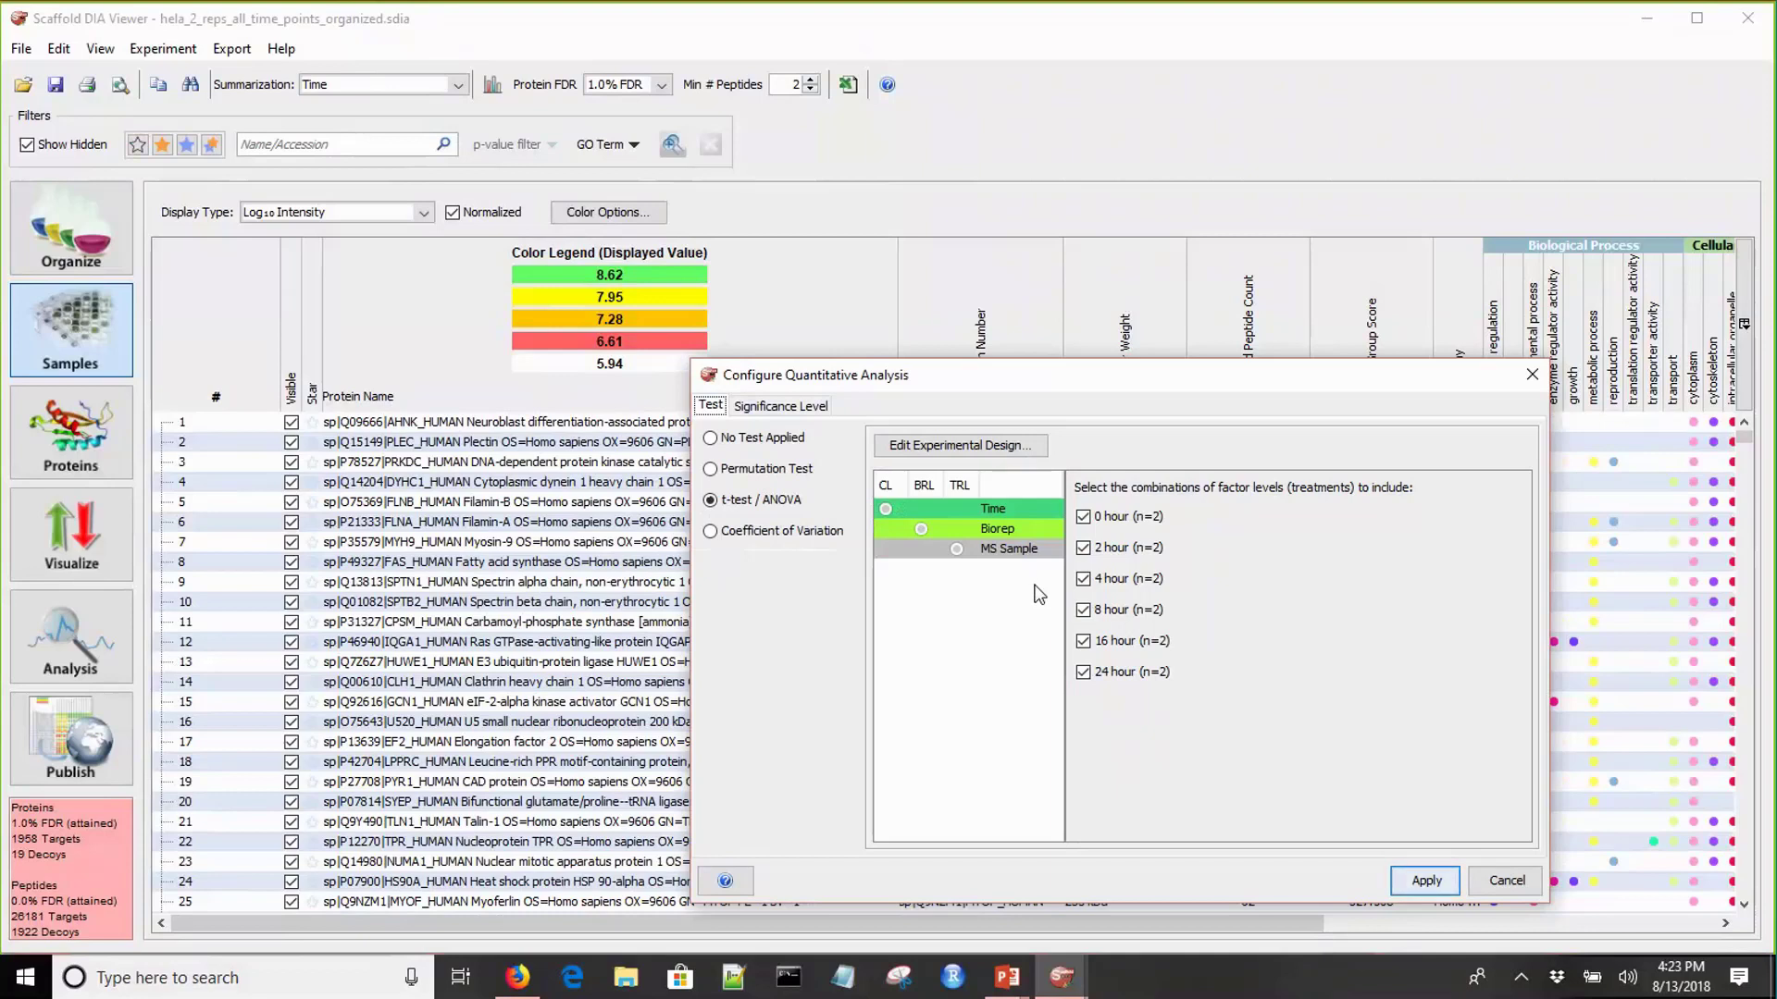
{"action": "left_click", "coordinate": [1083, 518]}
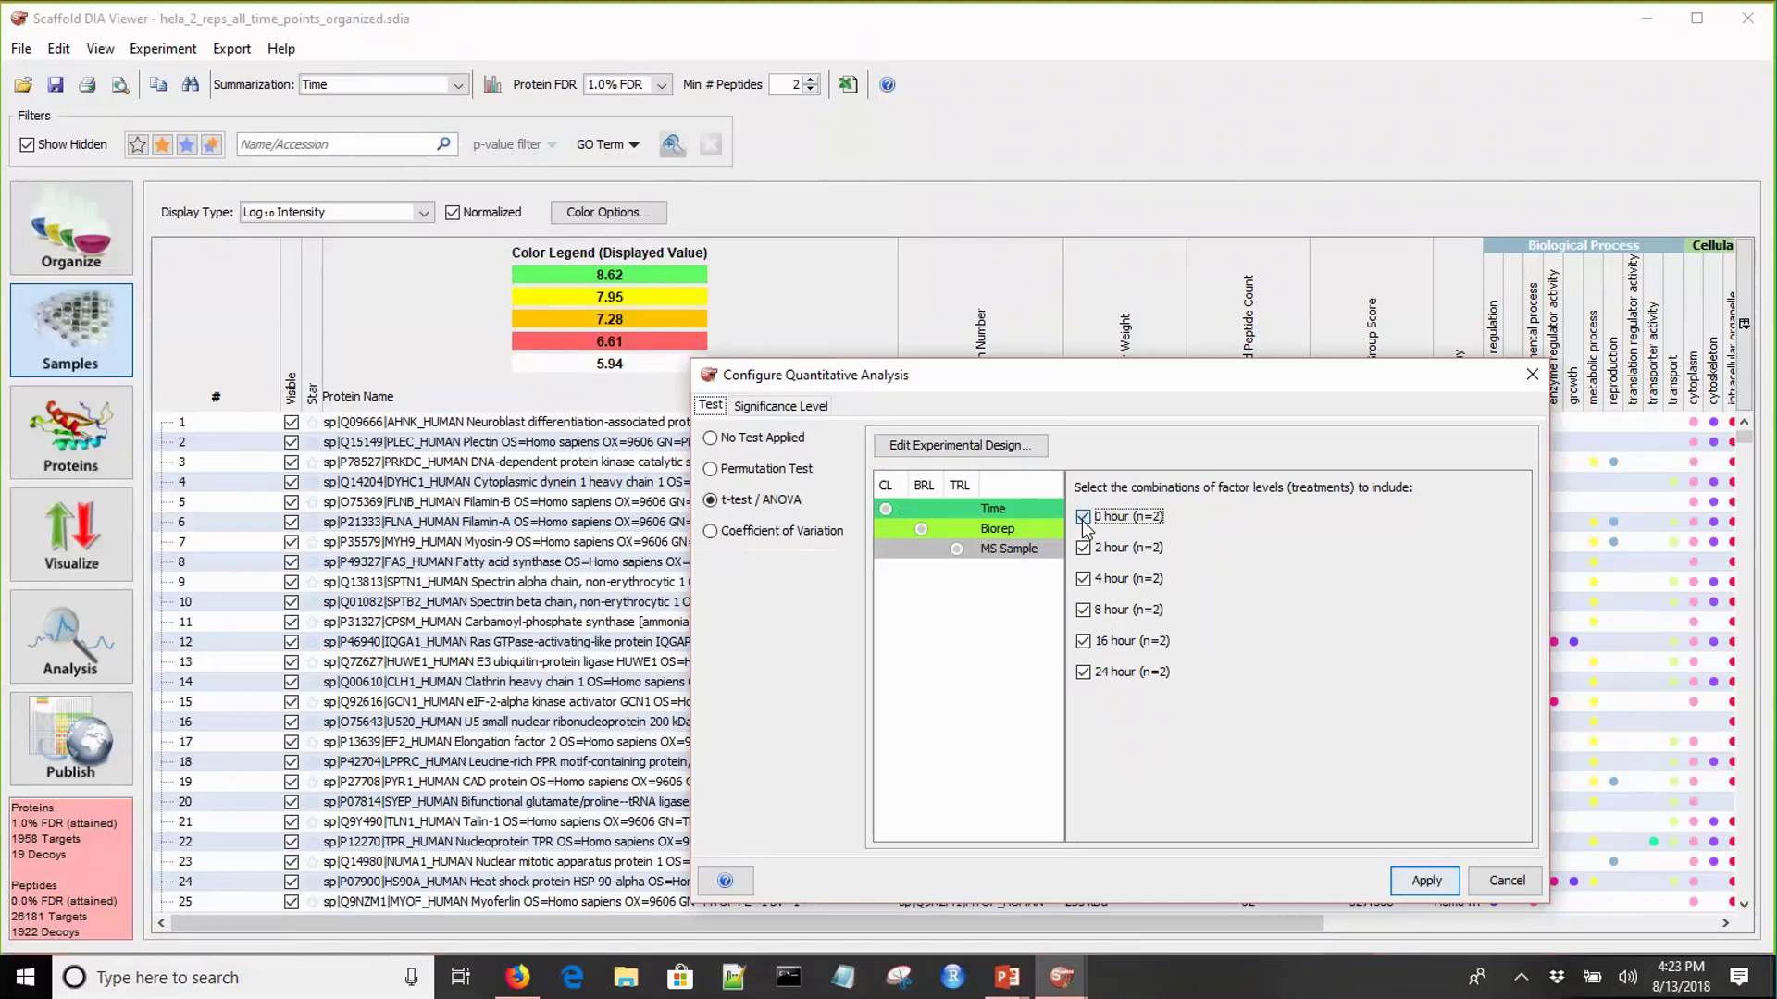
{"action": "left_click", "coordinate": [1083, 580]}
{"action": "left_click", "coordinate": [1084, 611]}
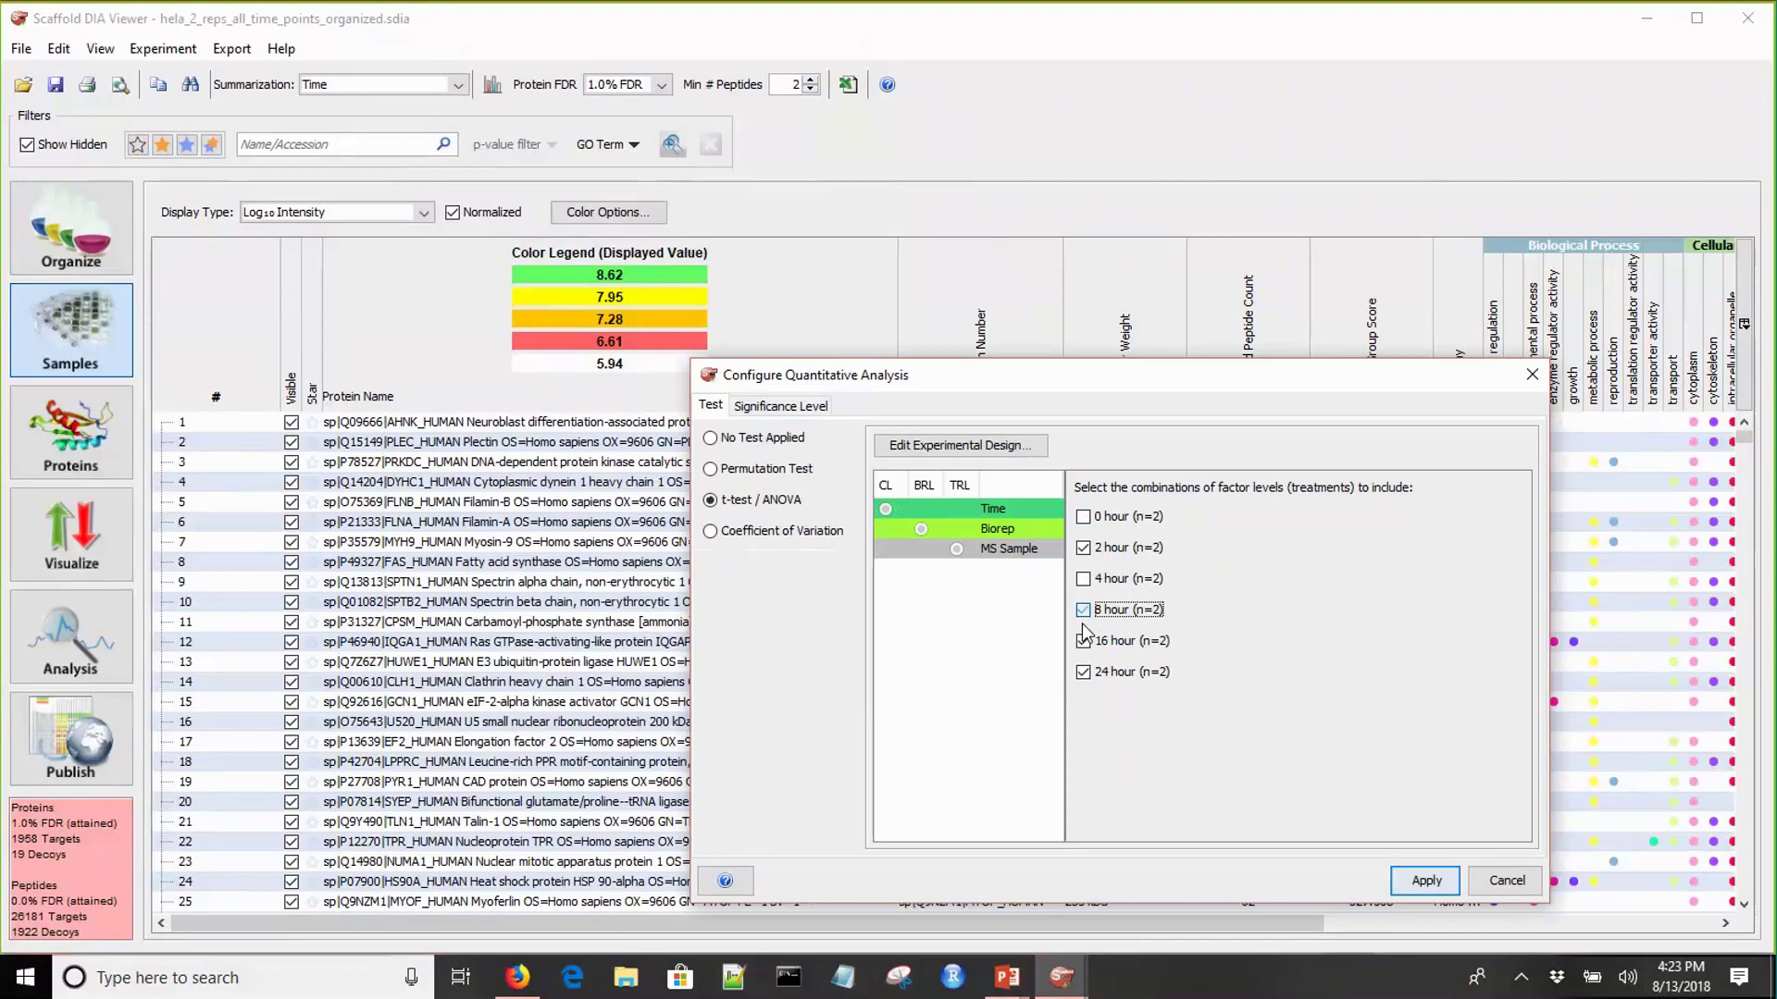
{"action": "left_click", "coordinate": [1083, 673]}
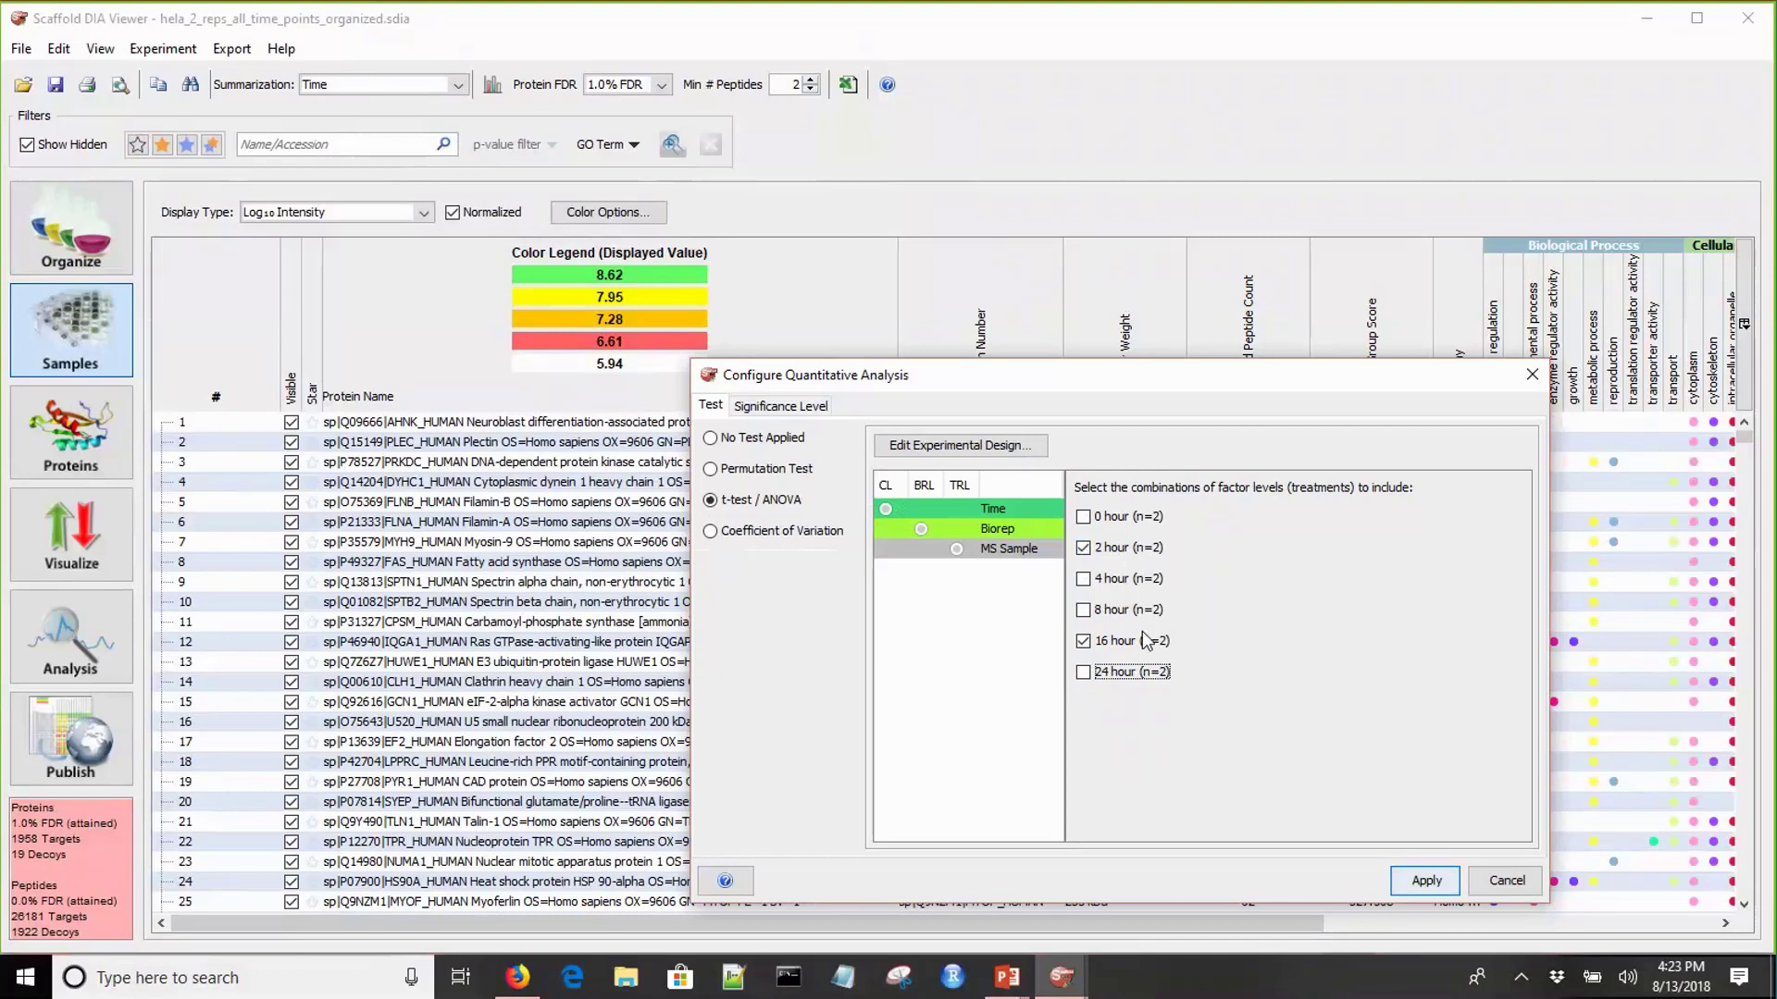
{"action": "left_click", "coordinate": [808, 413]}
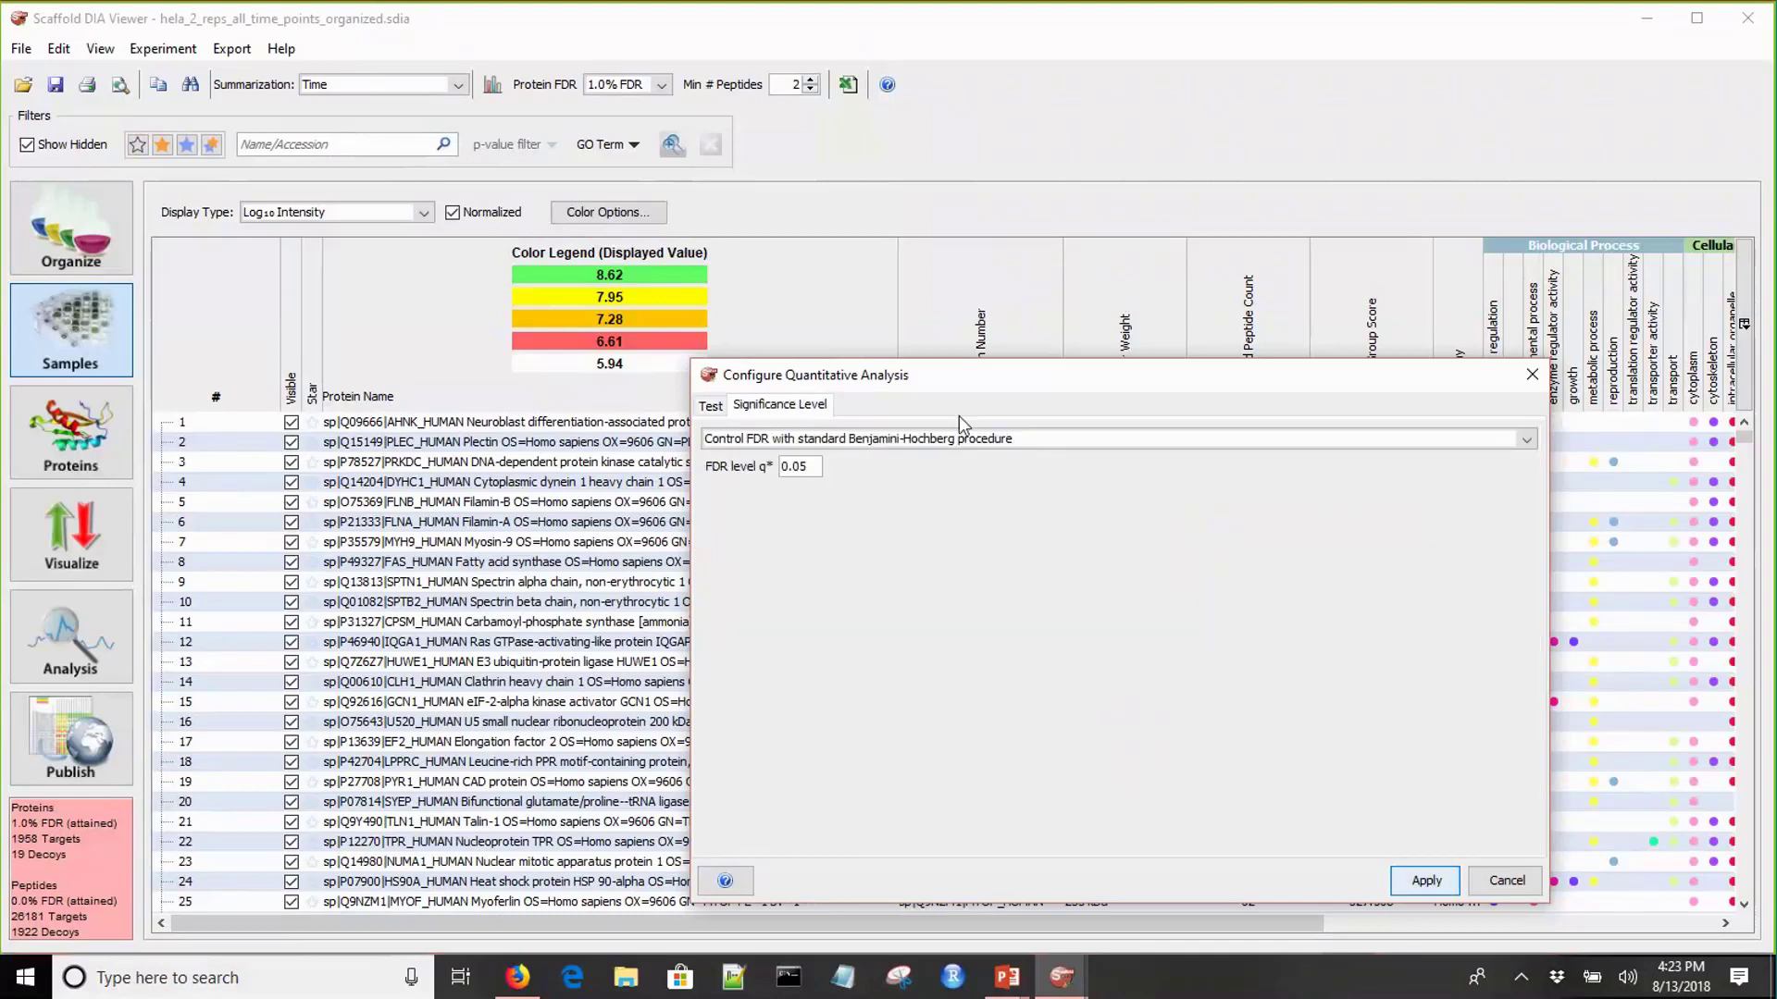
{"action": "left_click", "coordinate": [1041, 442]}
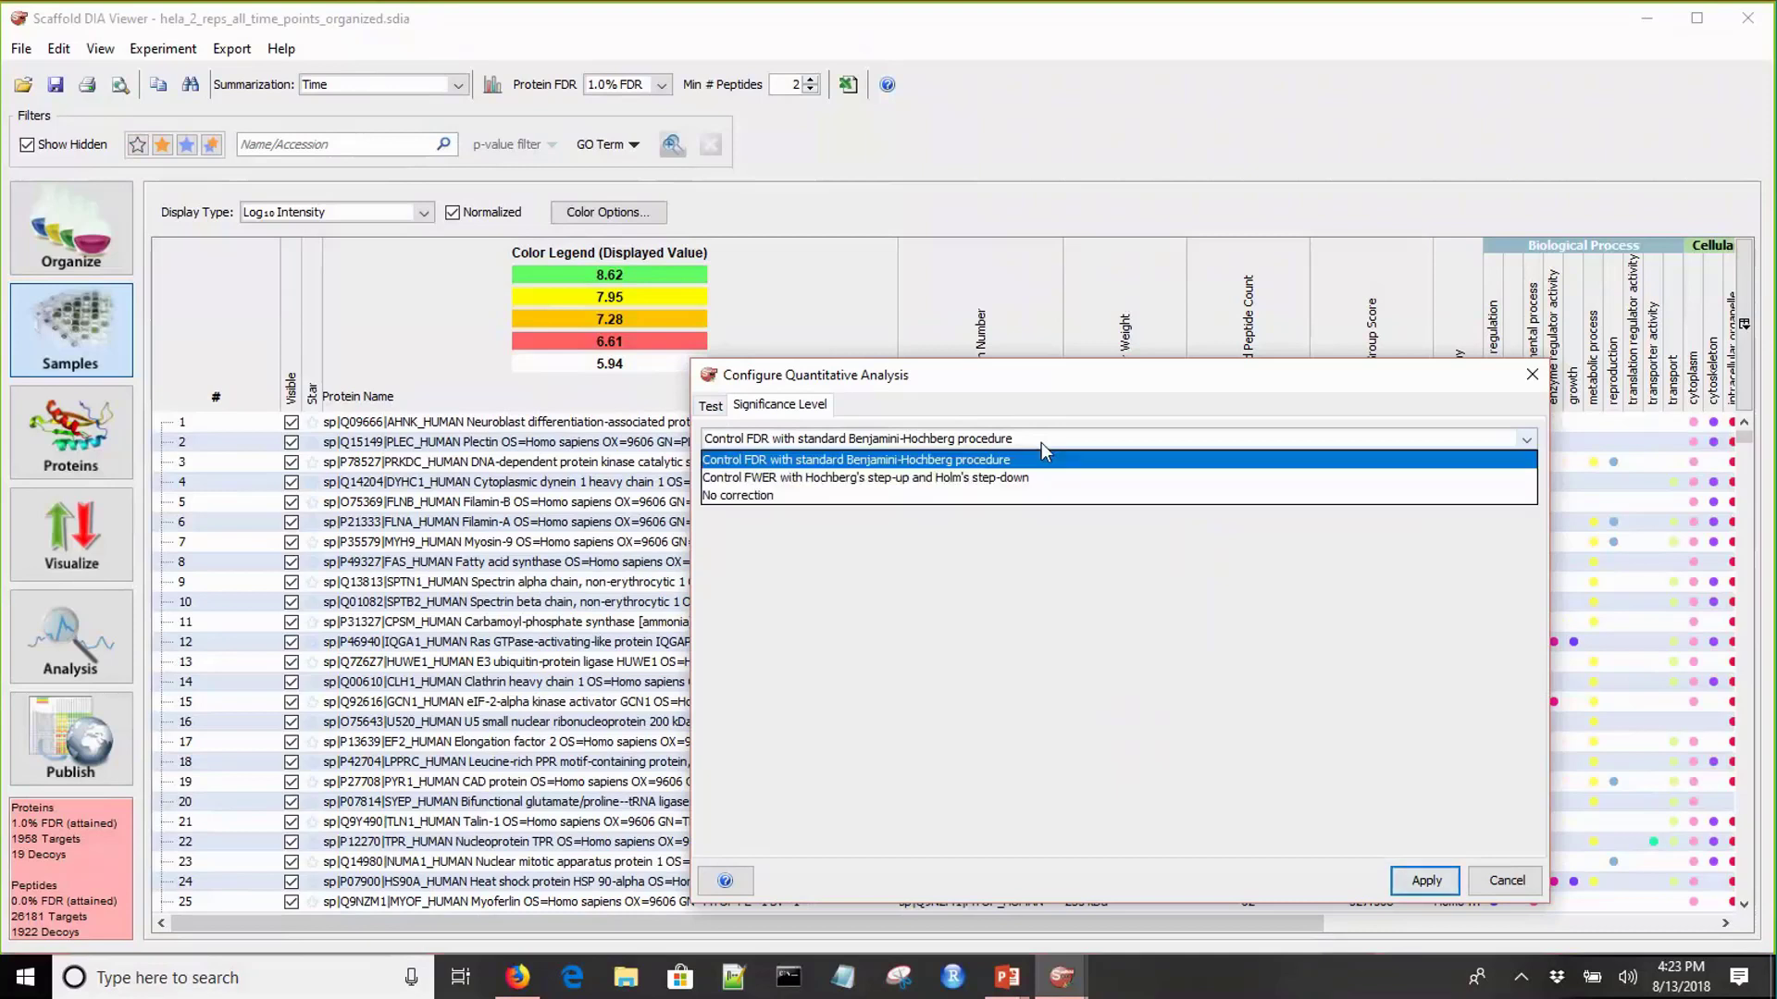
{"action": "left_click", "coordinate": [1032, 490]}
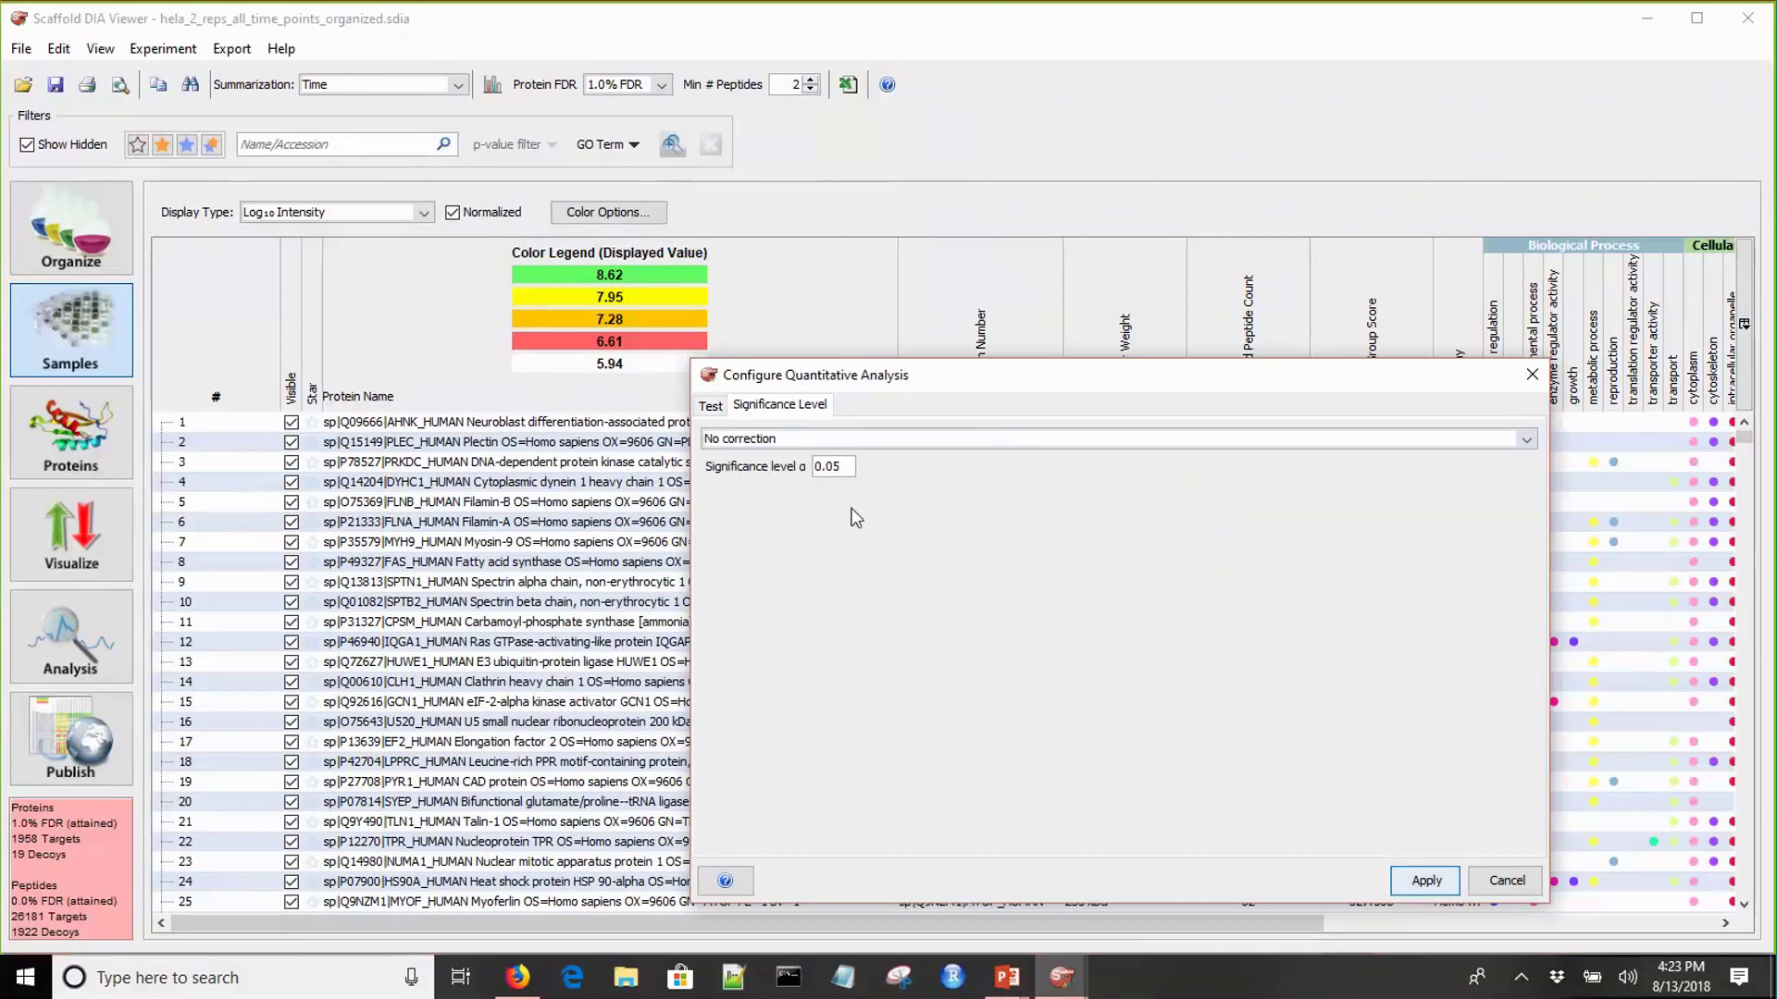
{"action": "left_click", "coordinate": [1425, 881]}
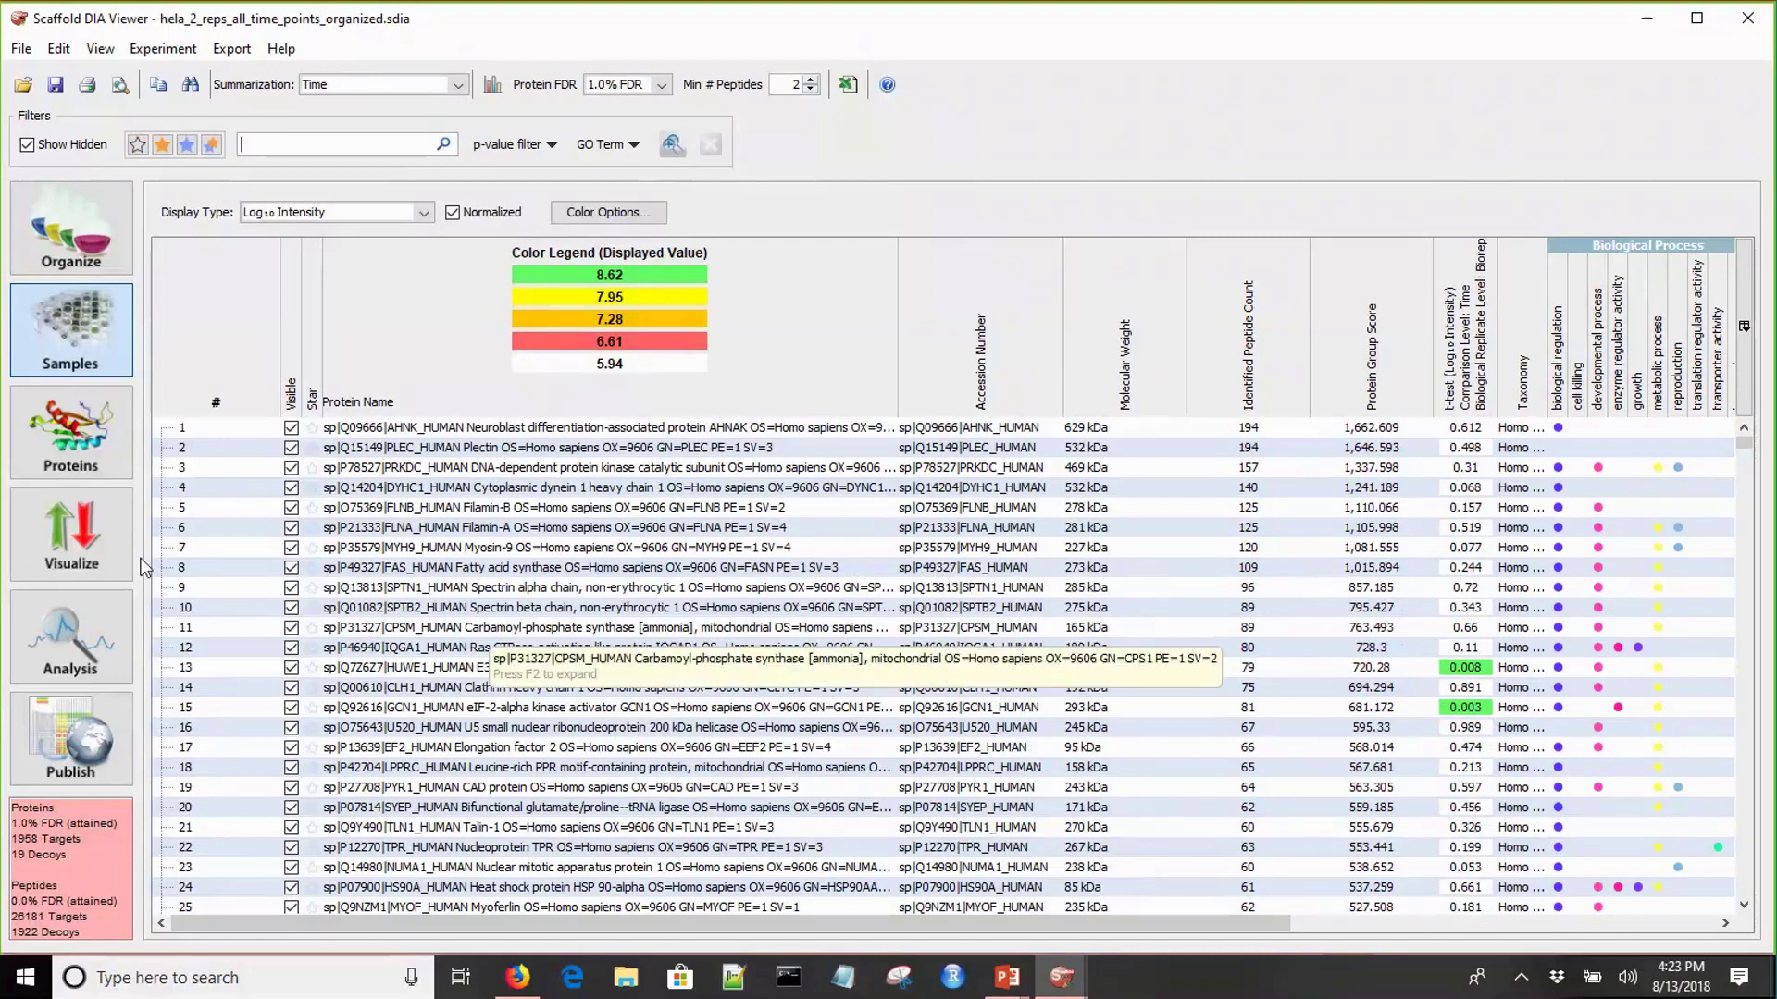
- Switch to the Visualize view showing the volcano plot and Biological Process GO pie chart
{"action": "left_click", "coordinate": [95, 548]}
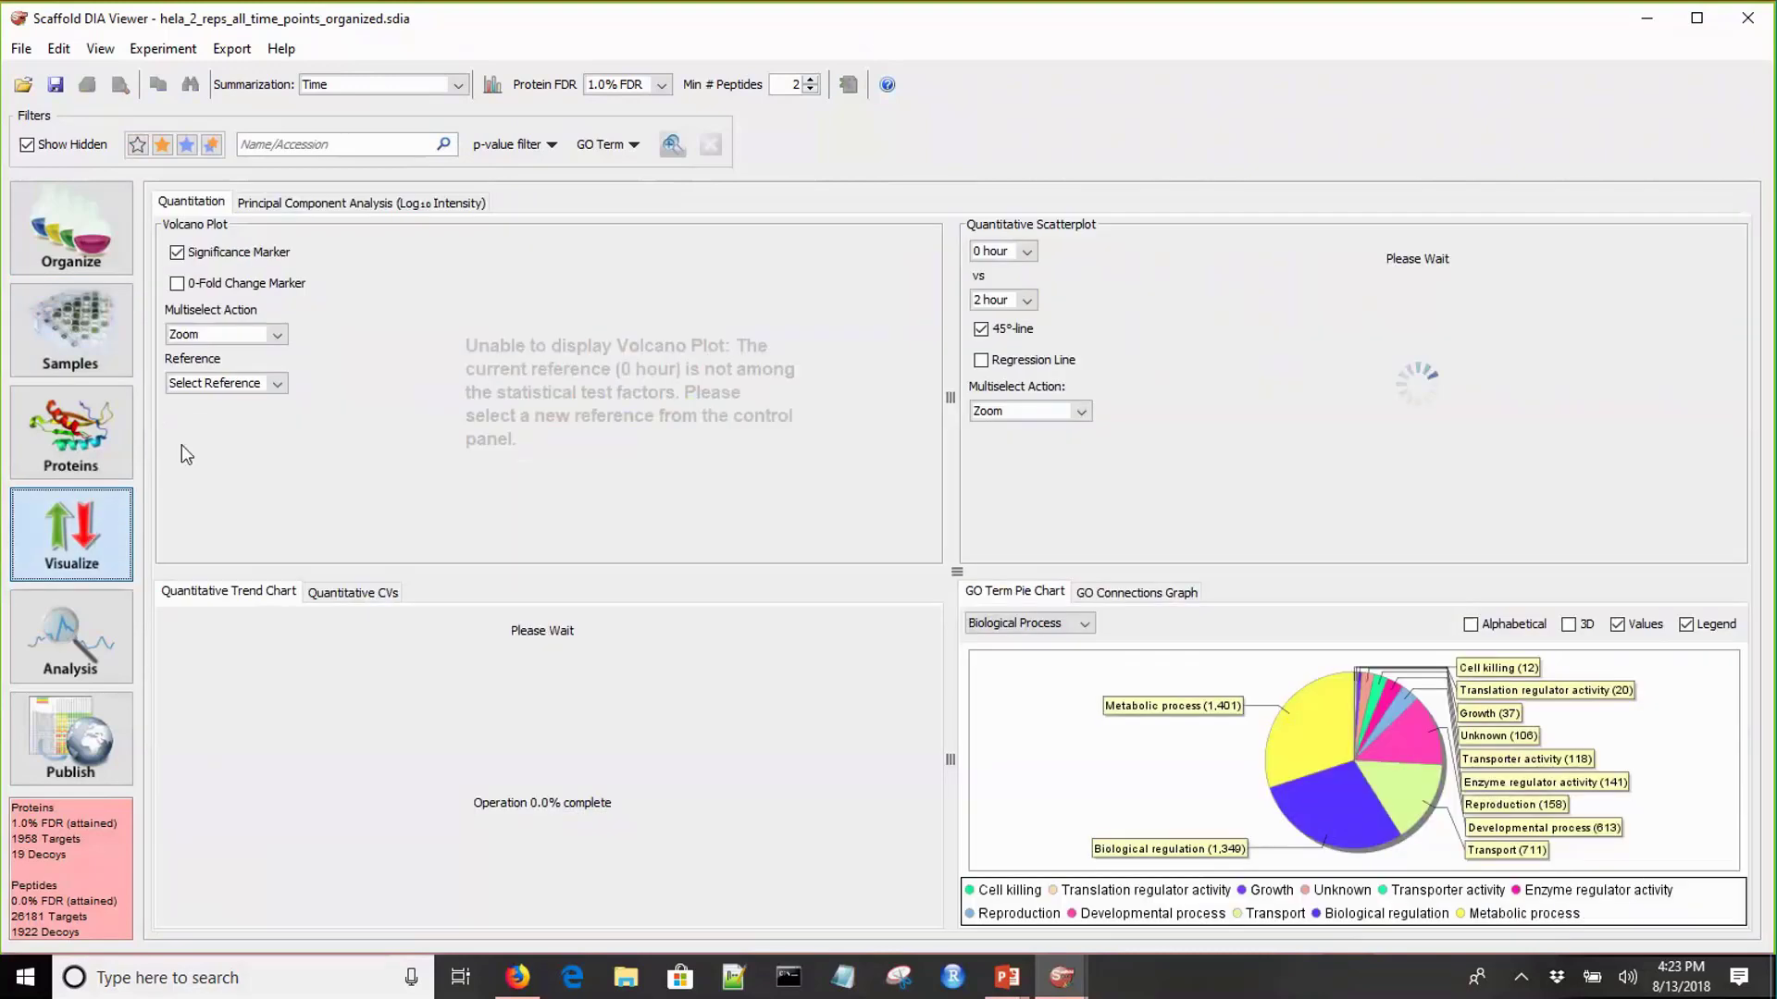
- Set the volcano plot reference to 2 hour, charting 16 hour/2 hour log2 fold change
{"action": "left_click", "coordinate": [271, 383]}
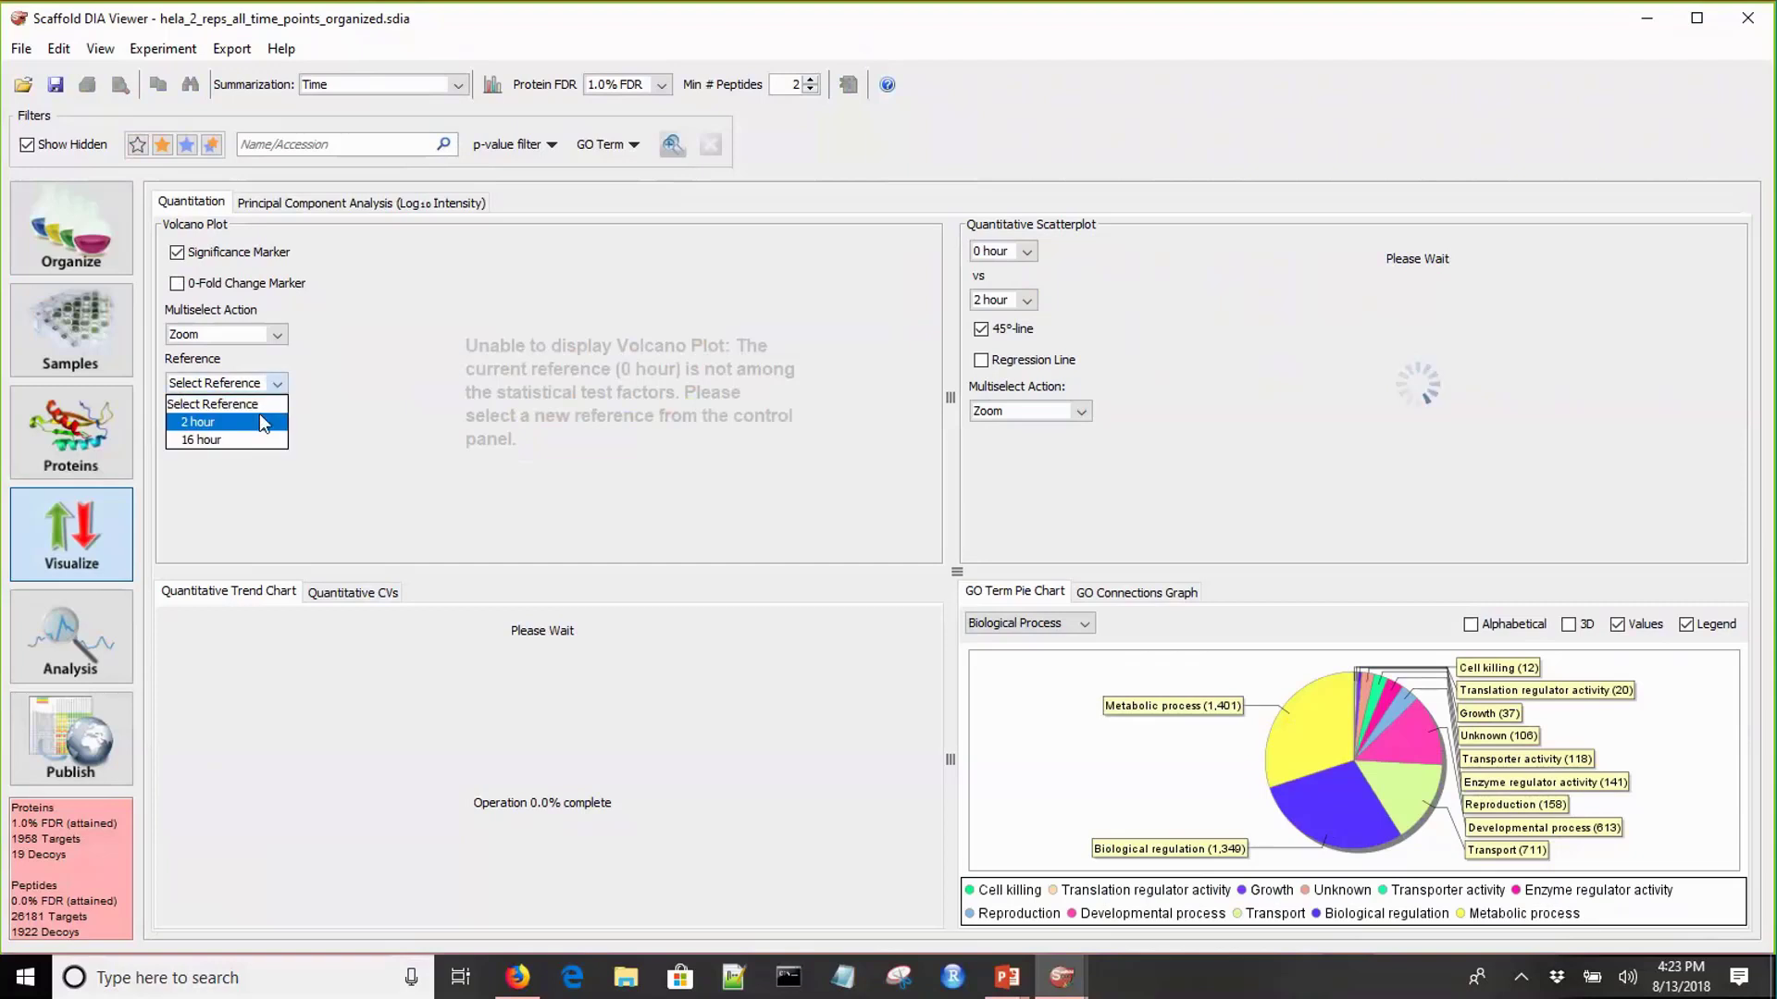
{"action": "left_click", "coordinate": [261, 423]}
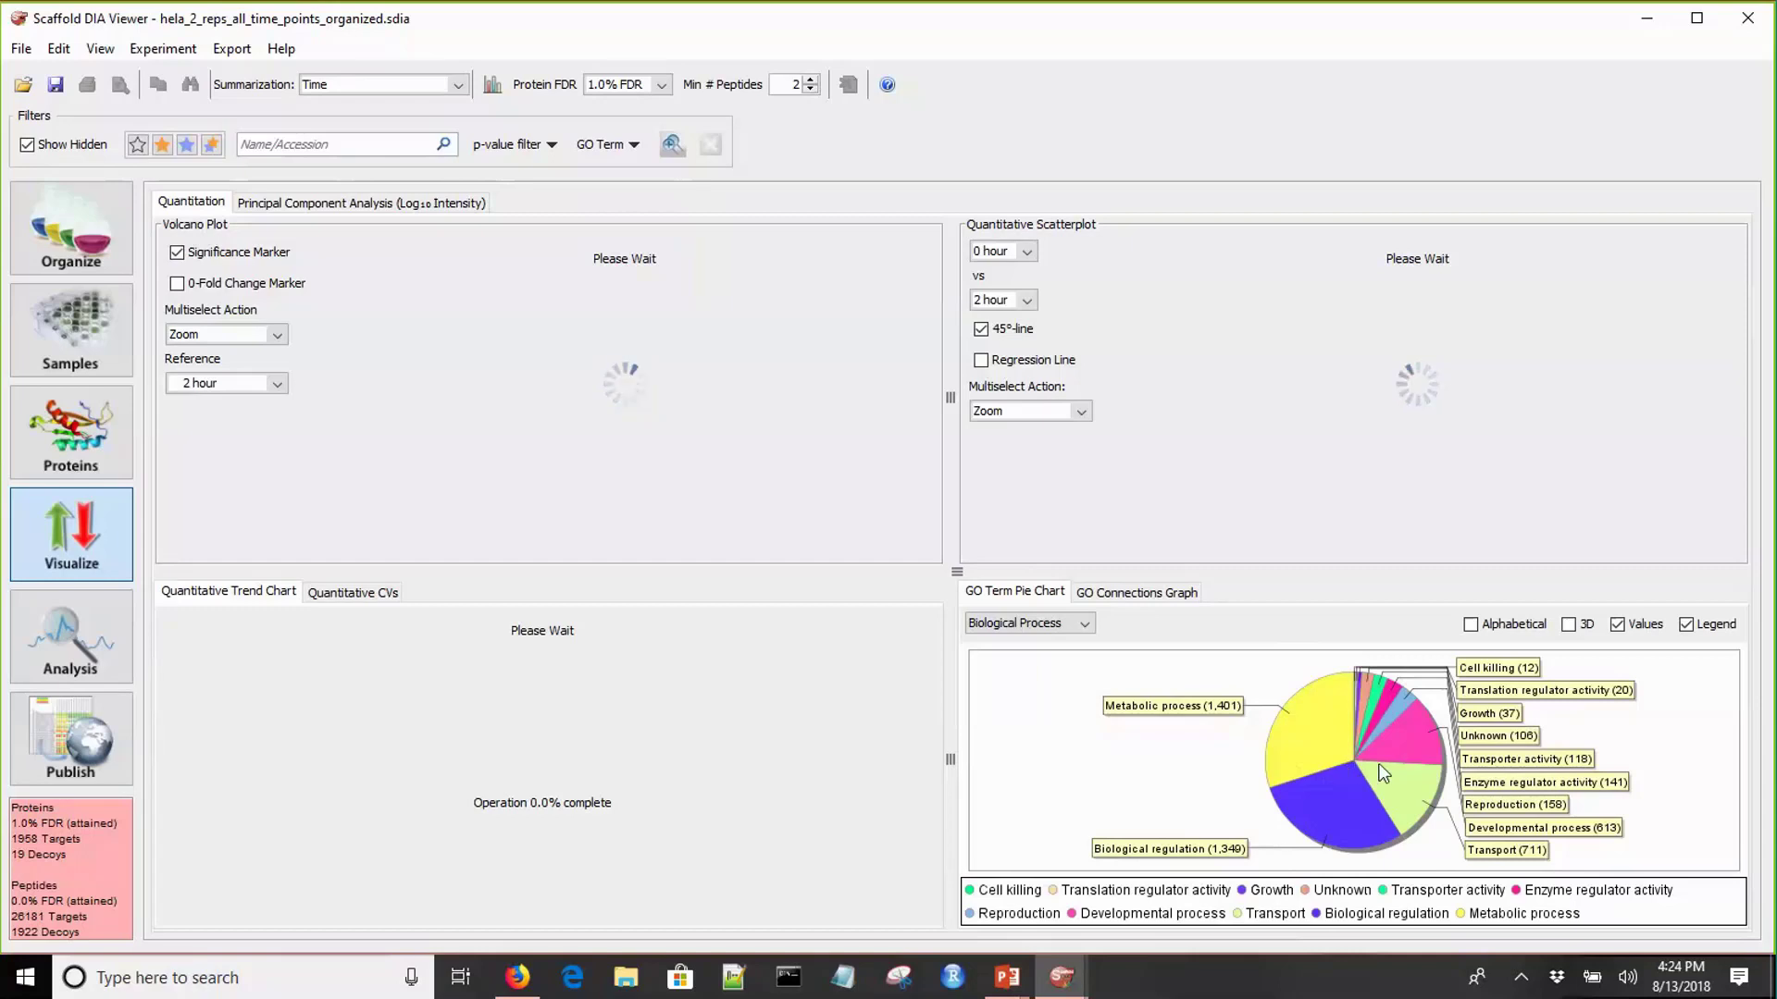
{"action": "mouse_move", "coordinate": [1397, 721]}
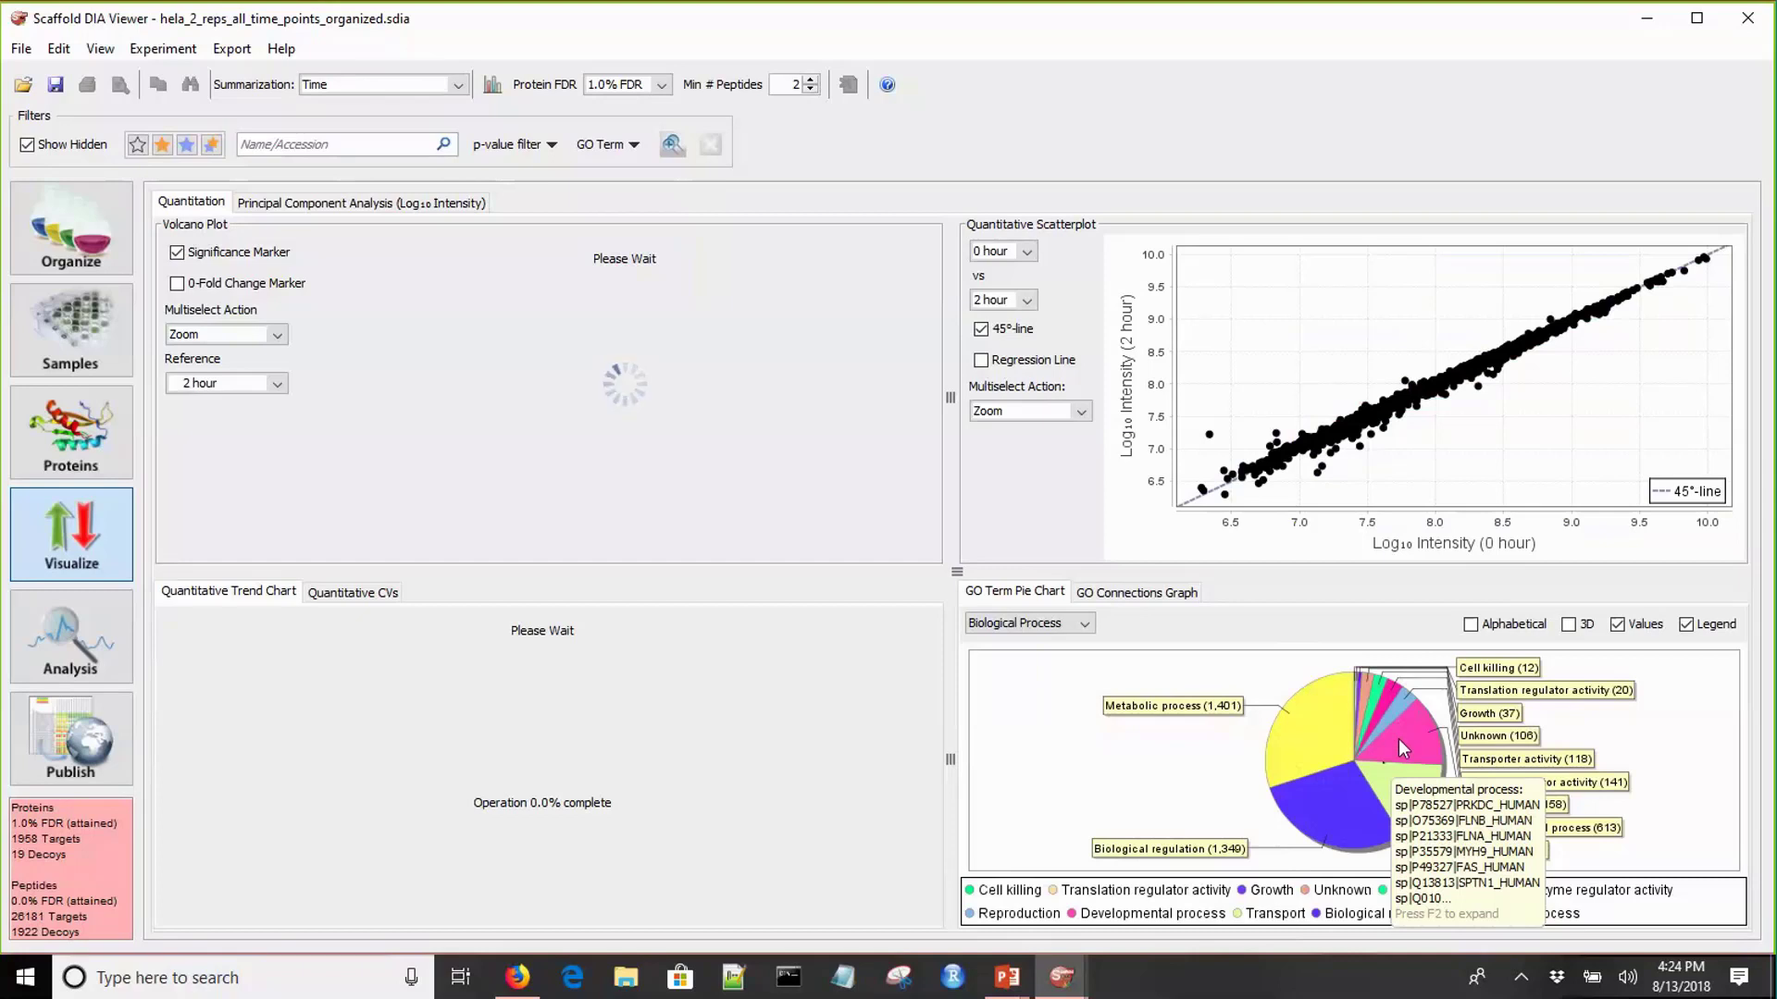
{"action": "mouse_move", "coordinate": [1274, 800]}
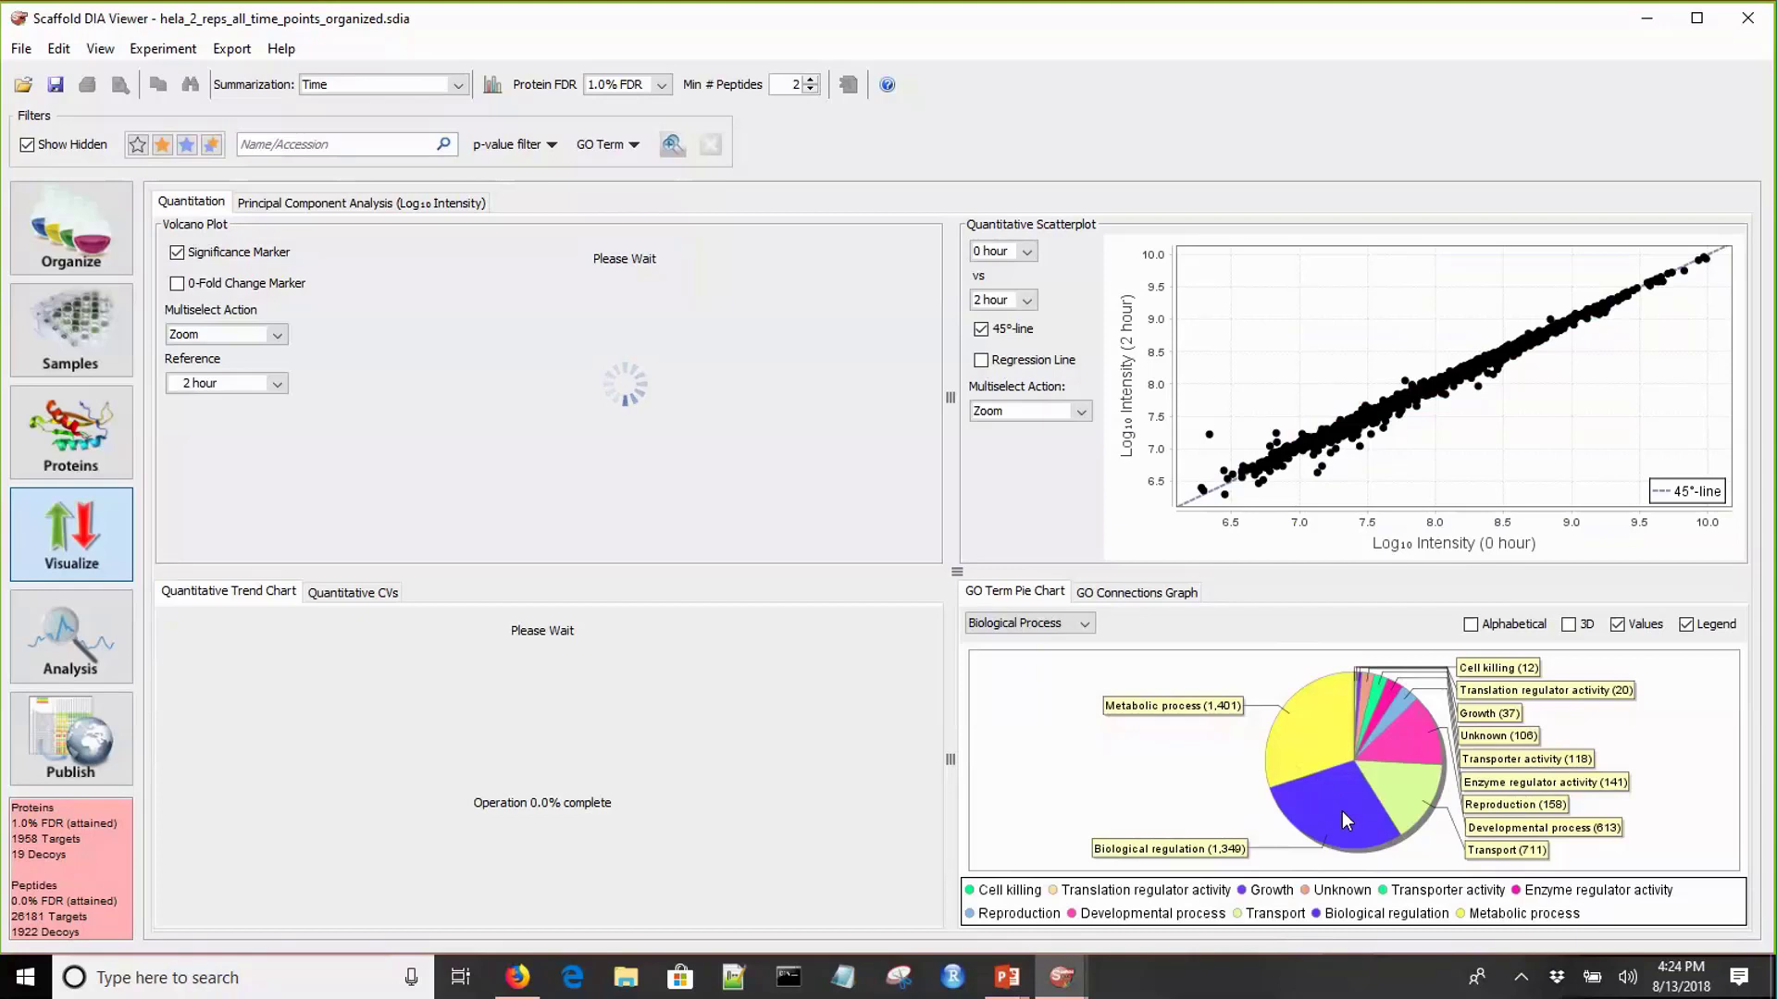
{"action": "mouse_move", "coordinate": [1383, 660]}
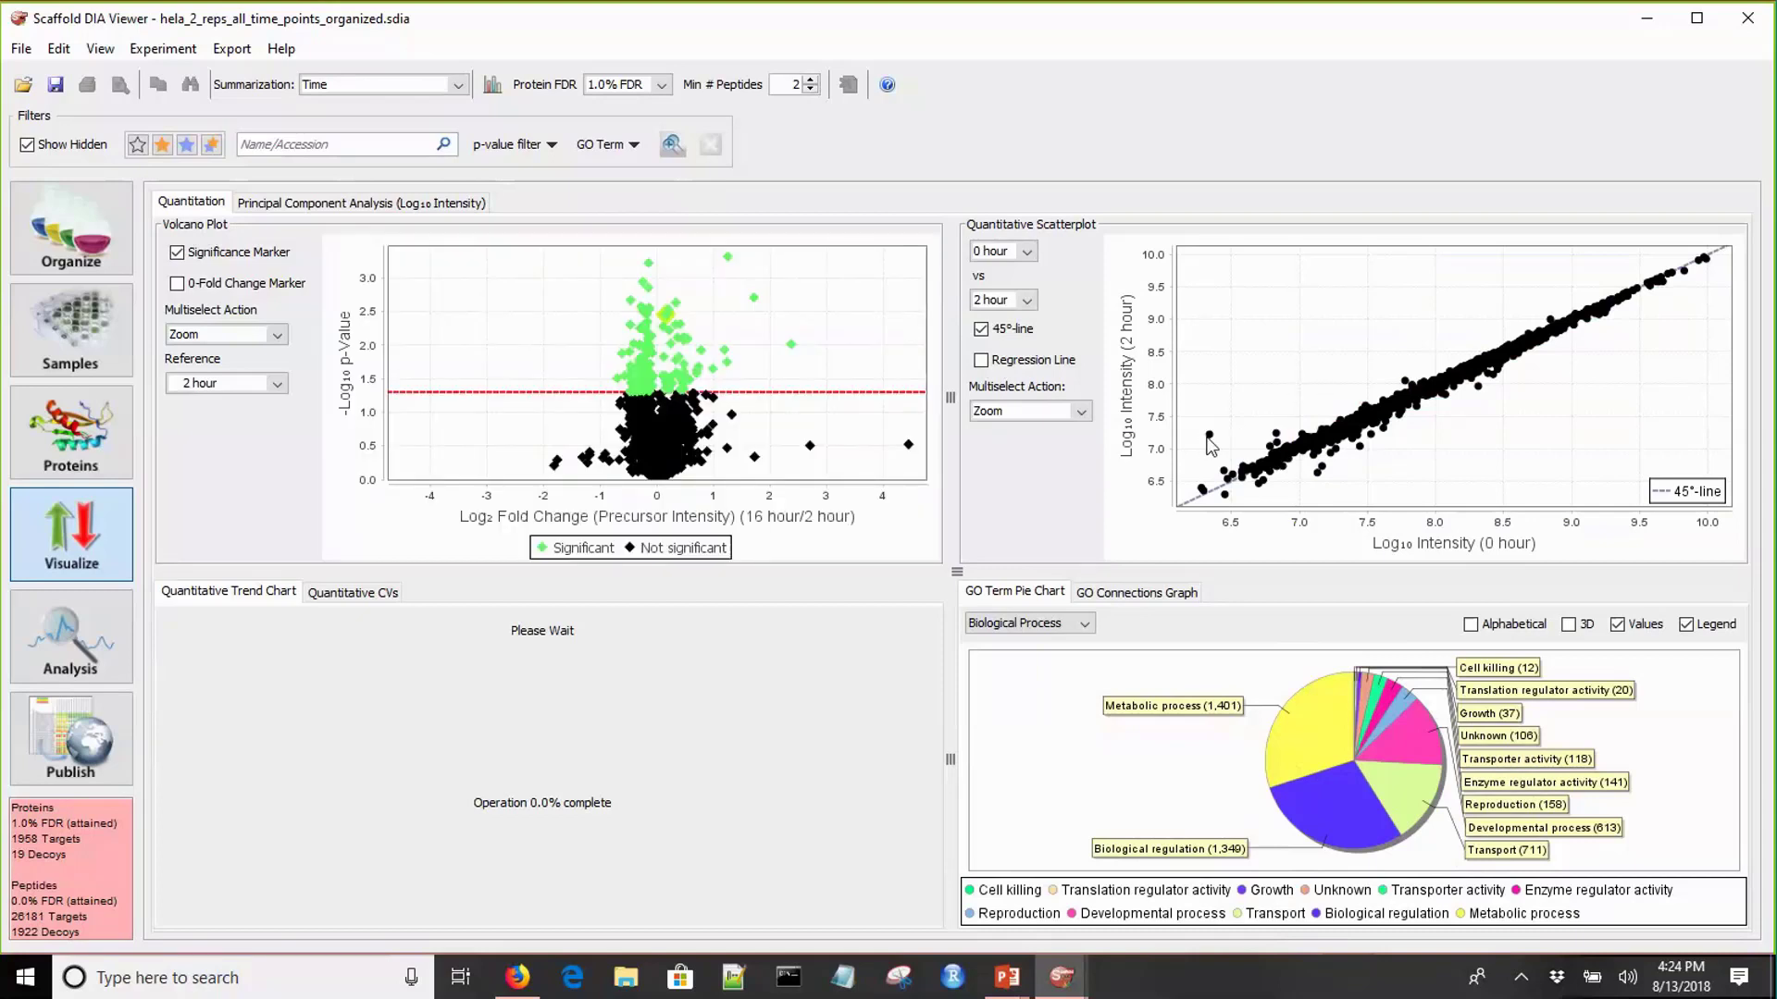
- Set the multiselect action to Add Orange Stars and box-select the green points above the red threshold line
{"action": "mouse_move", "coordinate": [1211, 439]}
{"action": "left_click", "coordinate": [277, 337]}
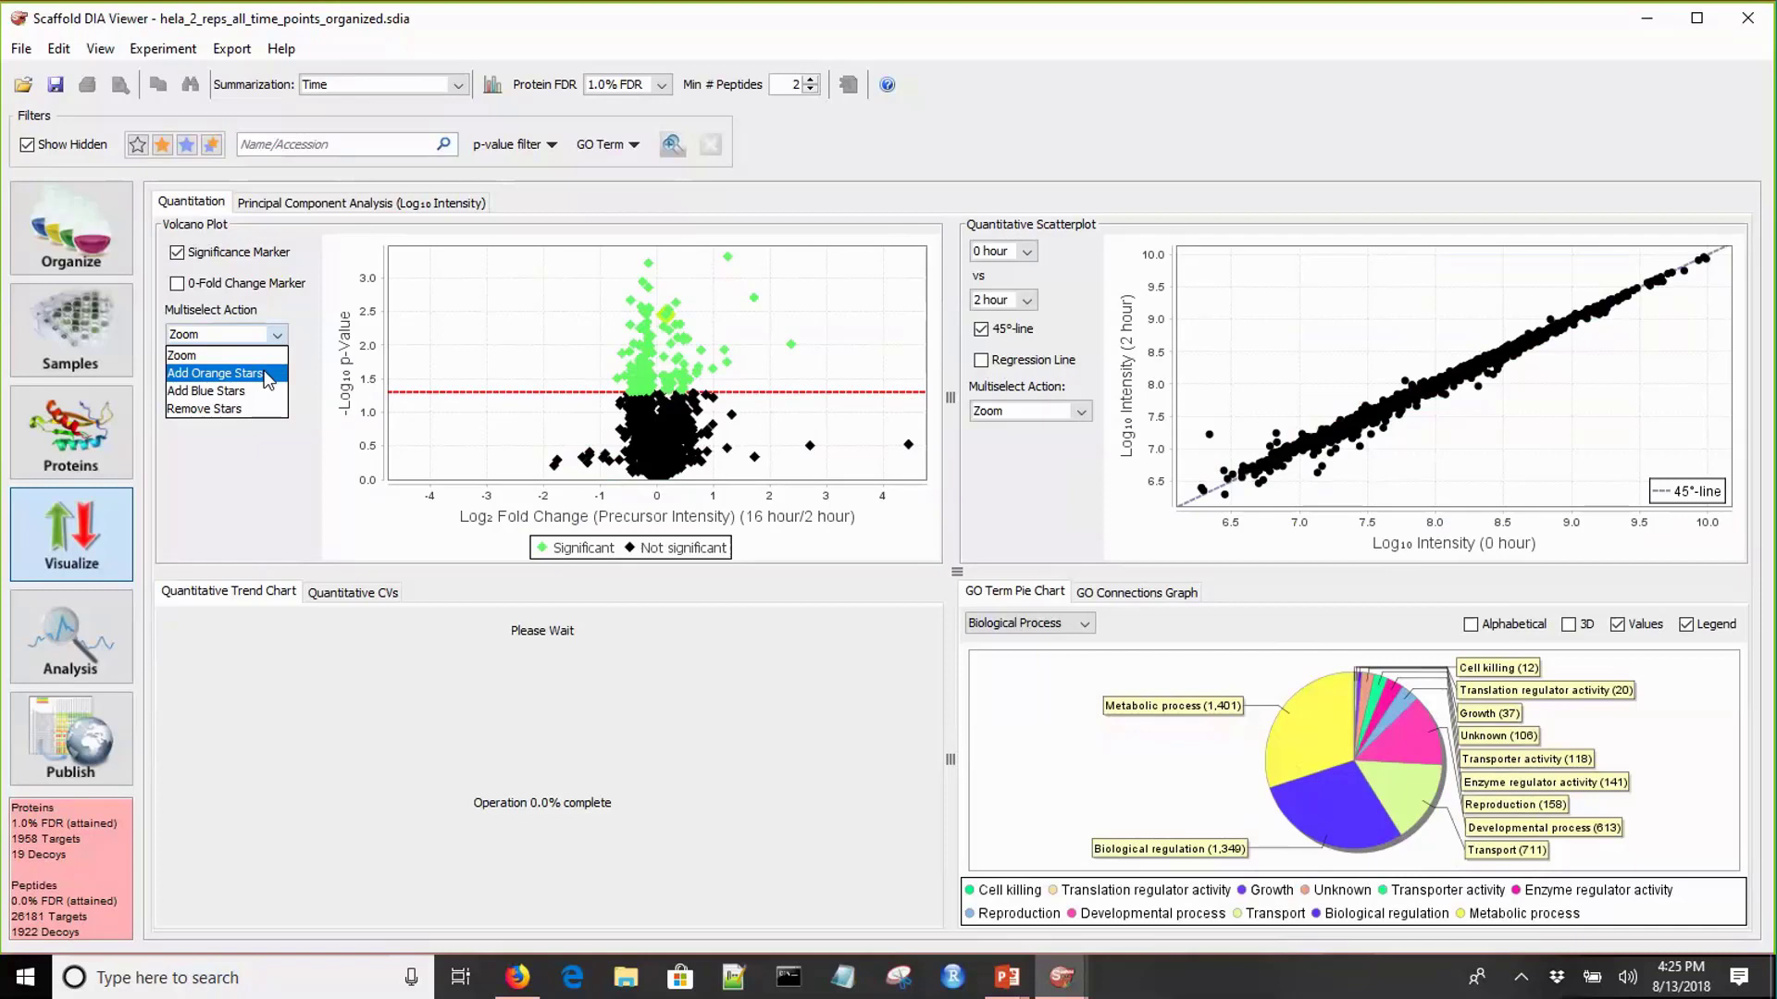
{"action": "left_click", "coordinate": [267, 373]}
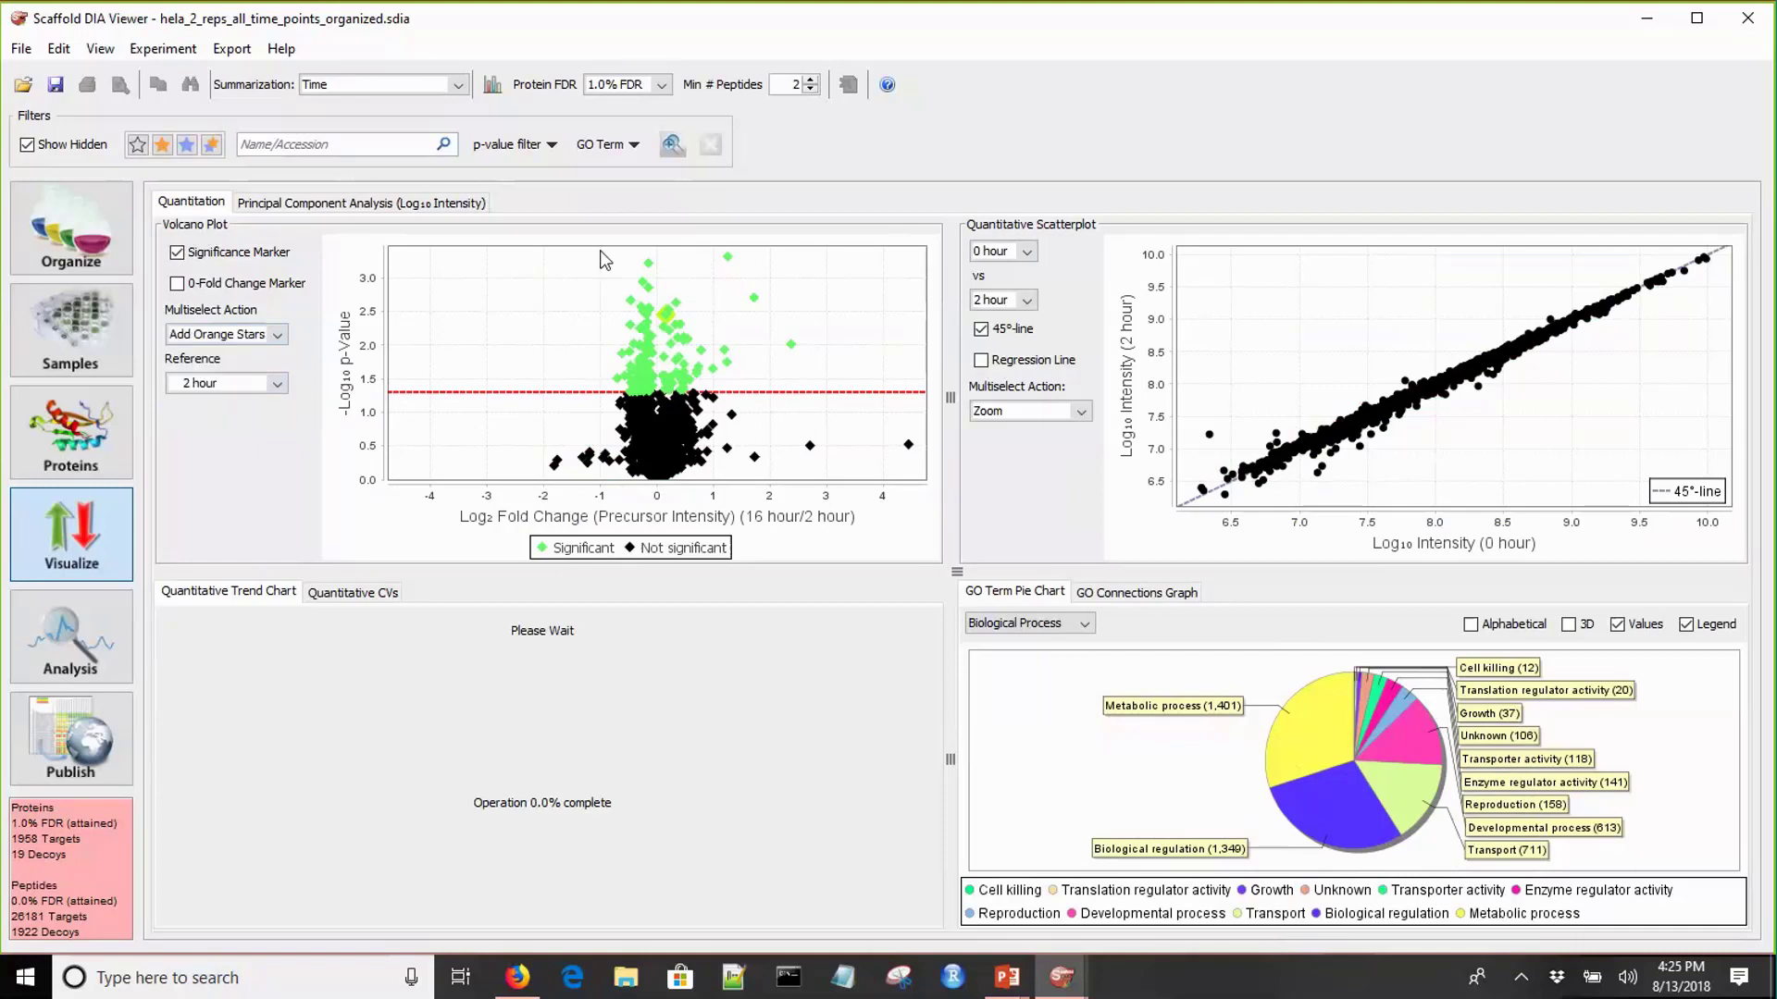
{"action": "left_click_drag", "start_coordinate": [601, 252], "coordinate": [793, 333]}
- Back on the Samples table, sort by the Star column and hide unstarred proteins, leaving 21 shown
{"action": "left_click", "coordinate": [101, 333]}
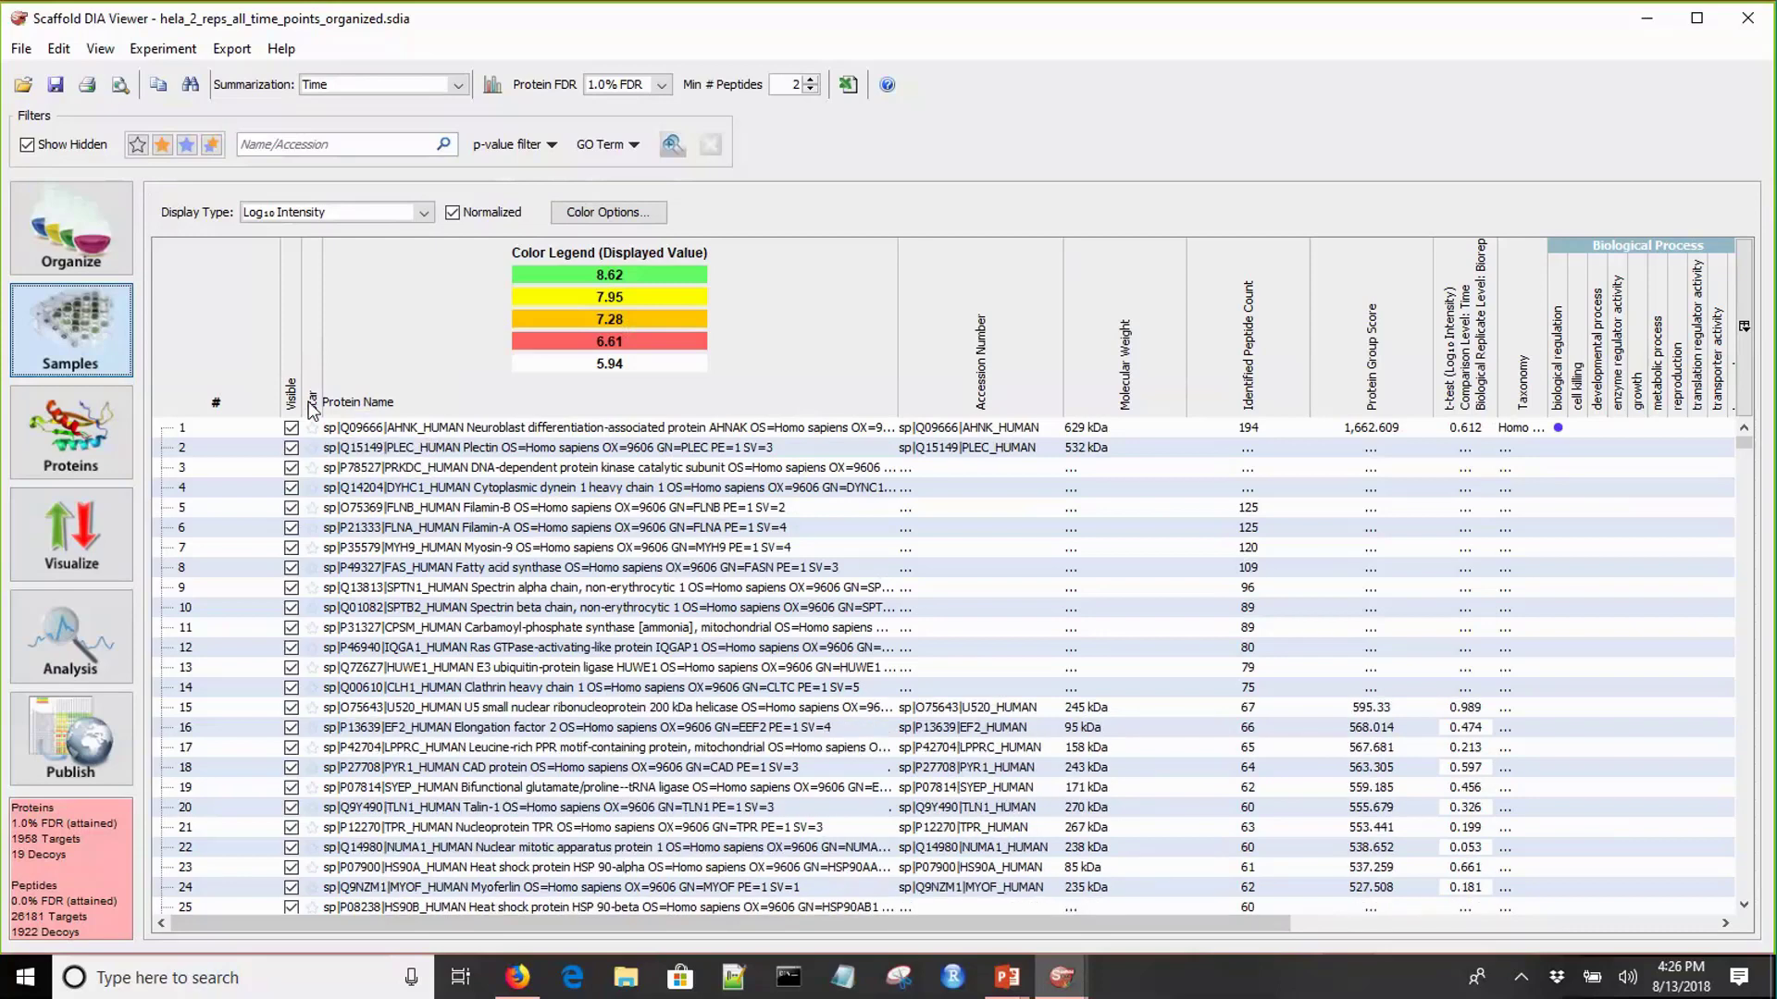
{"action": "left_click", "coordinate": [313, 410]}
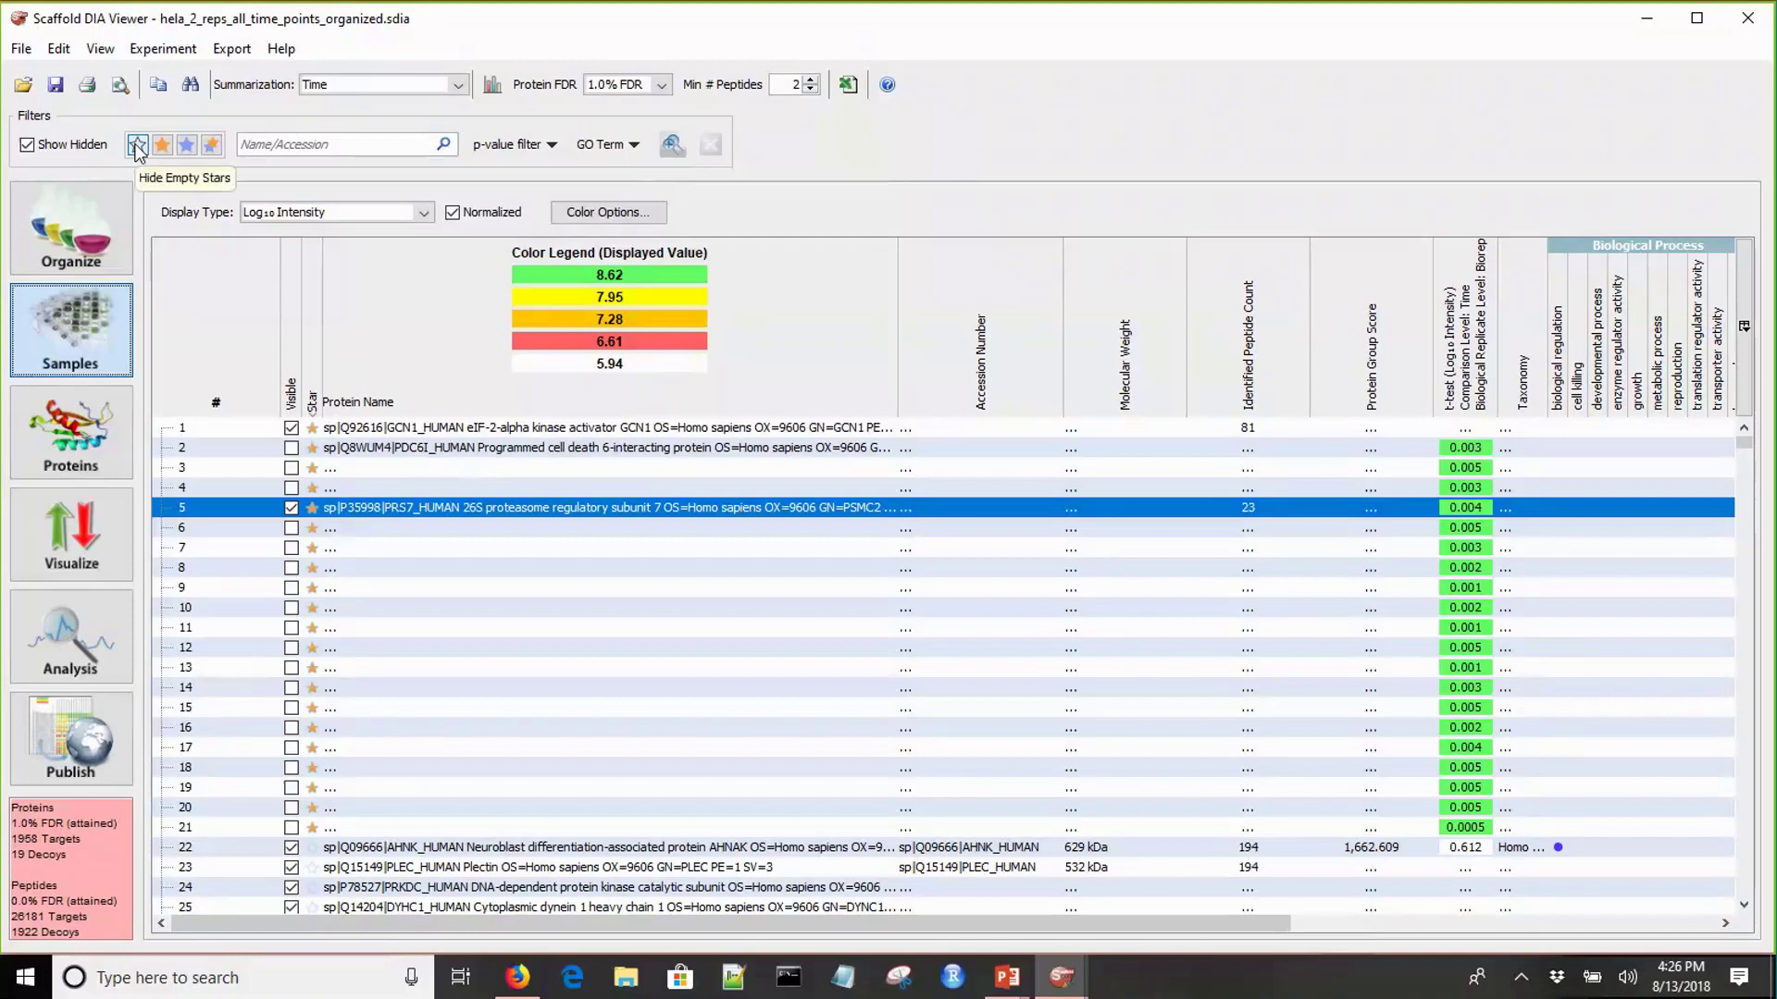
{"action": "left_click", "coordinate": [137, 146]}
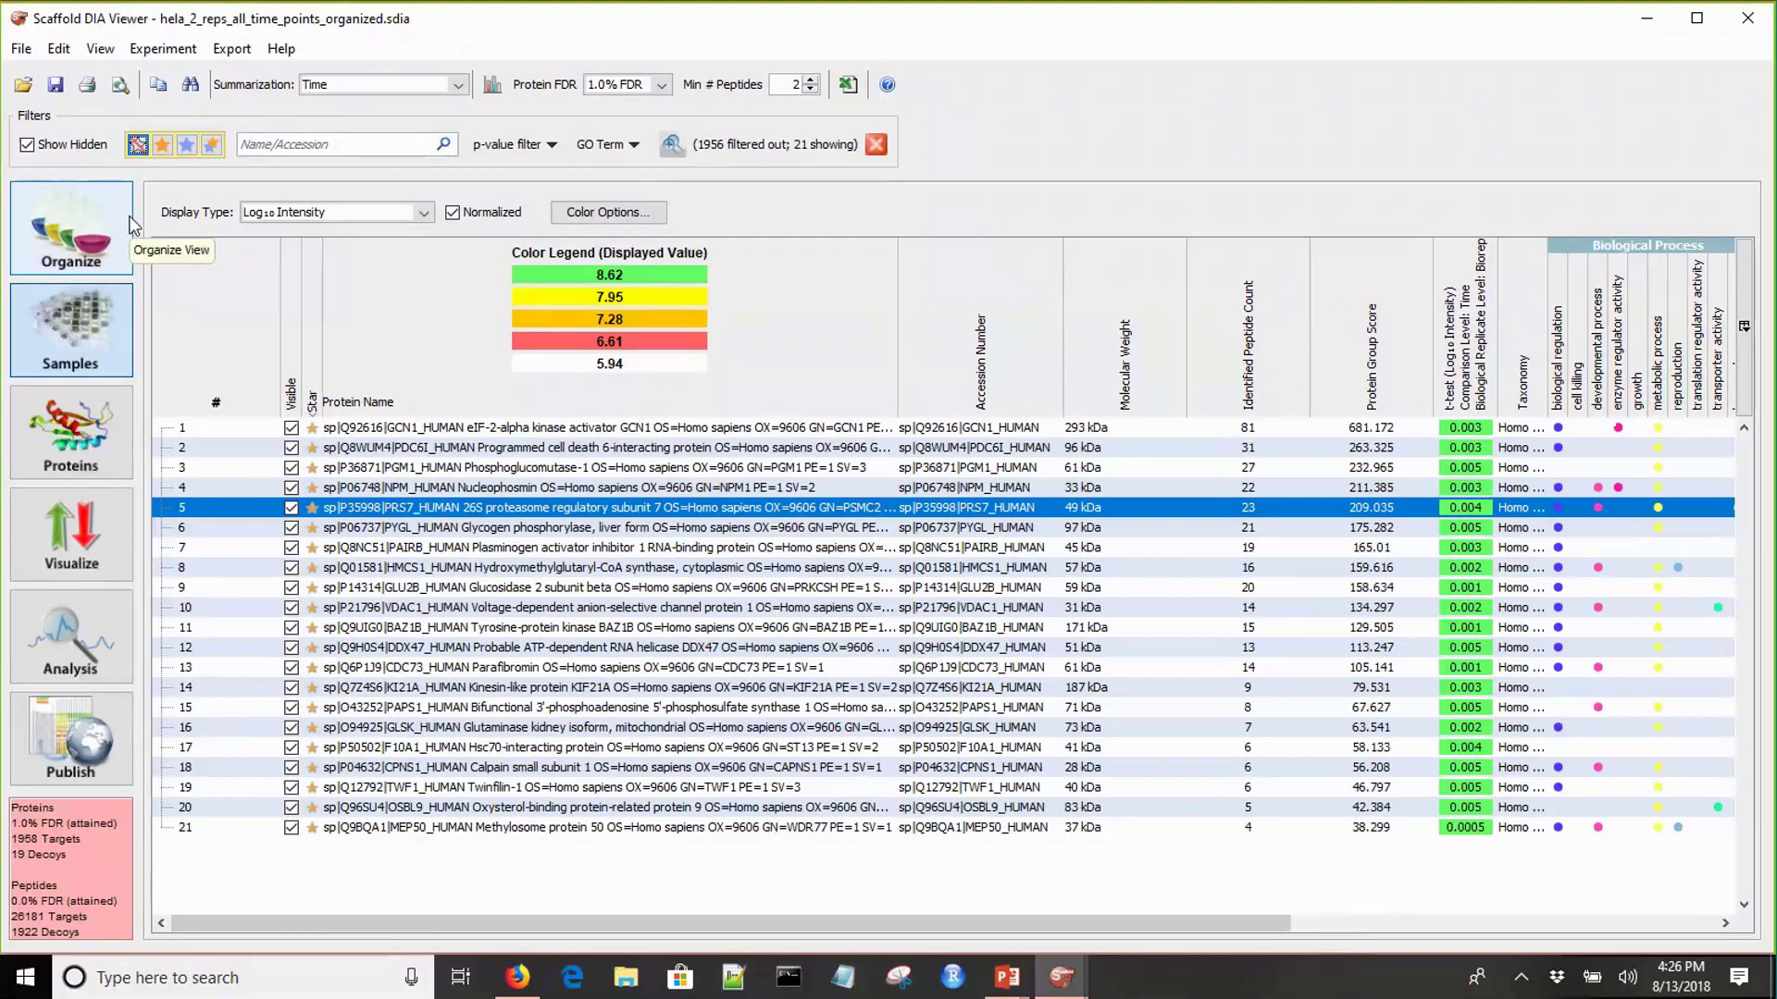
- Show the Biological Process GO Connections Graph in Visualize for the starred proteins
{"action": "left_click", "coordinate": [76, 542]}
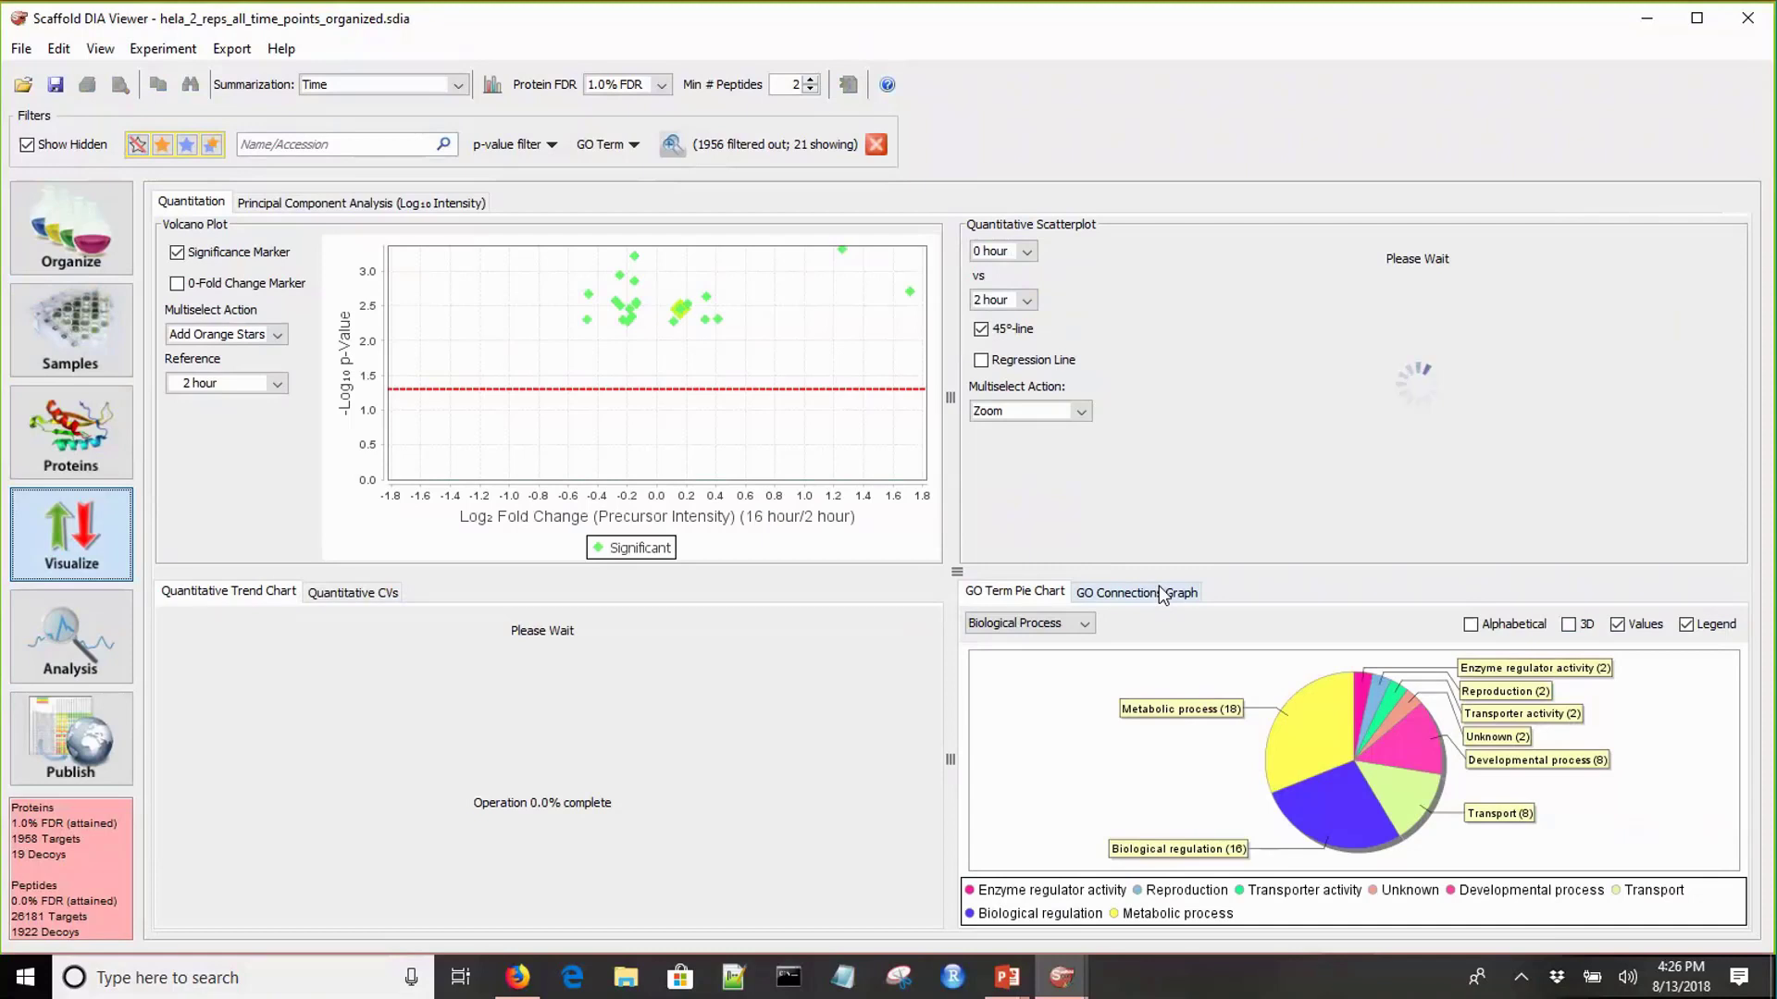
{"action": "left_click", "coordinate": [1160, 590]}
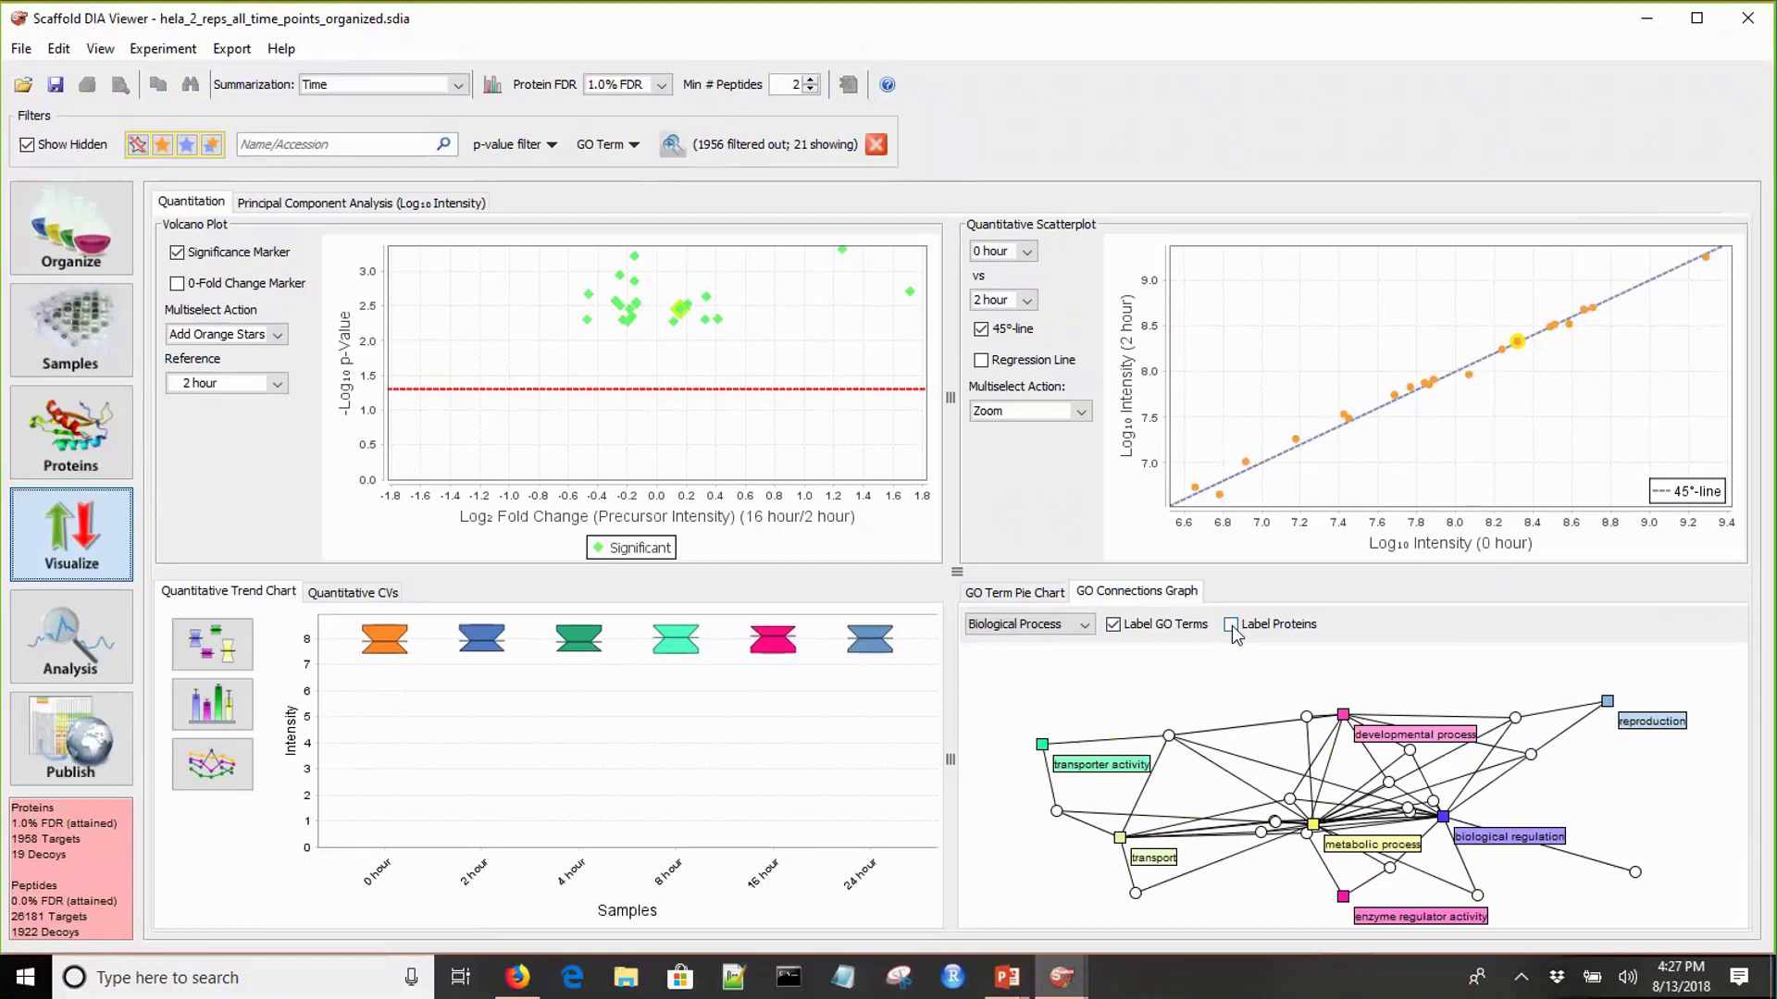
- Turn on Label Proteins so graph nodes show names like PRS7_HUMAN beside GO terms
{"action": "left_click", "coordinate": [1231, 625]}
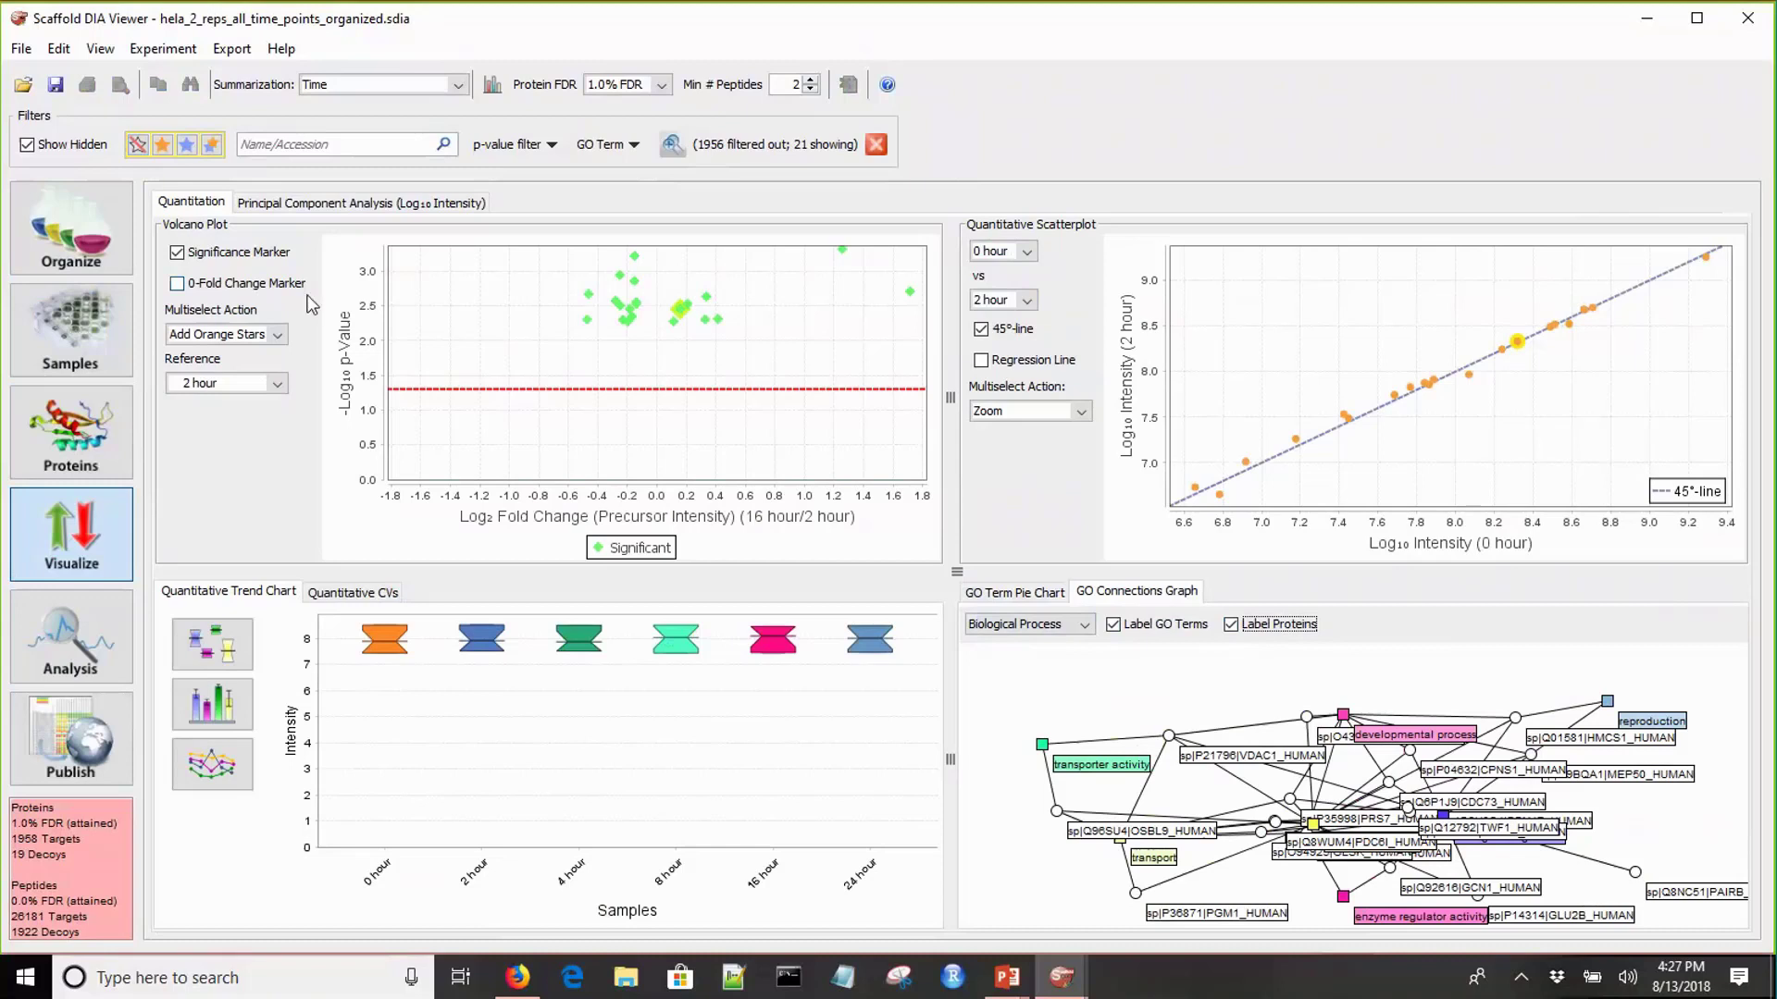
- Switch to the Principal Component Analysis (Log10 Intensity) tab
{"action": "left_click", "coordinate": [322, 206]}
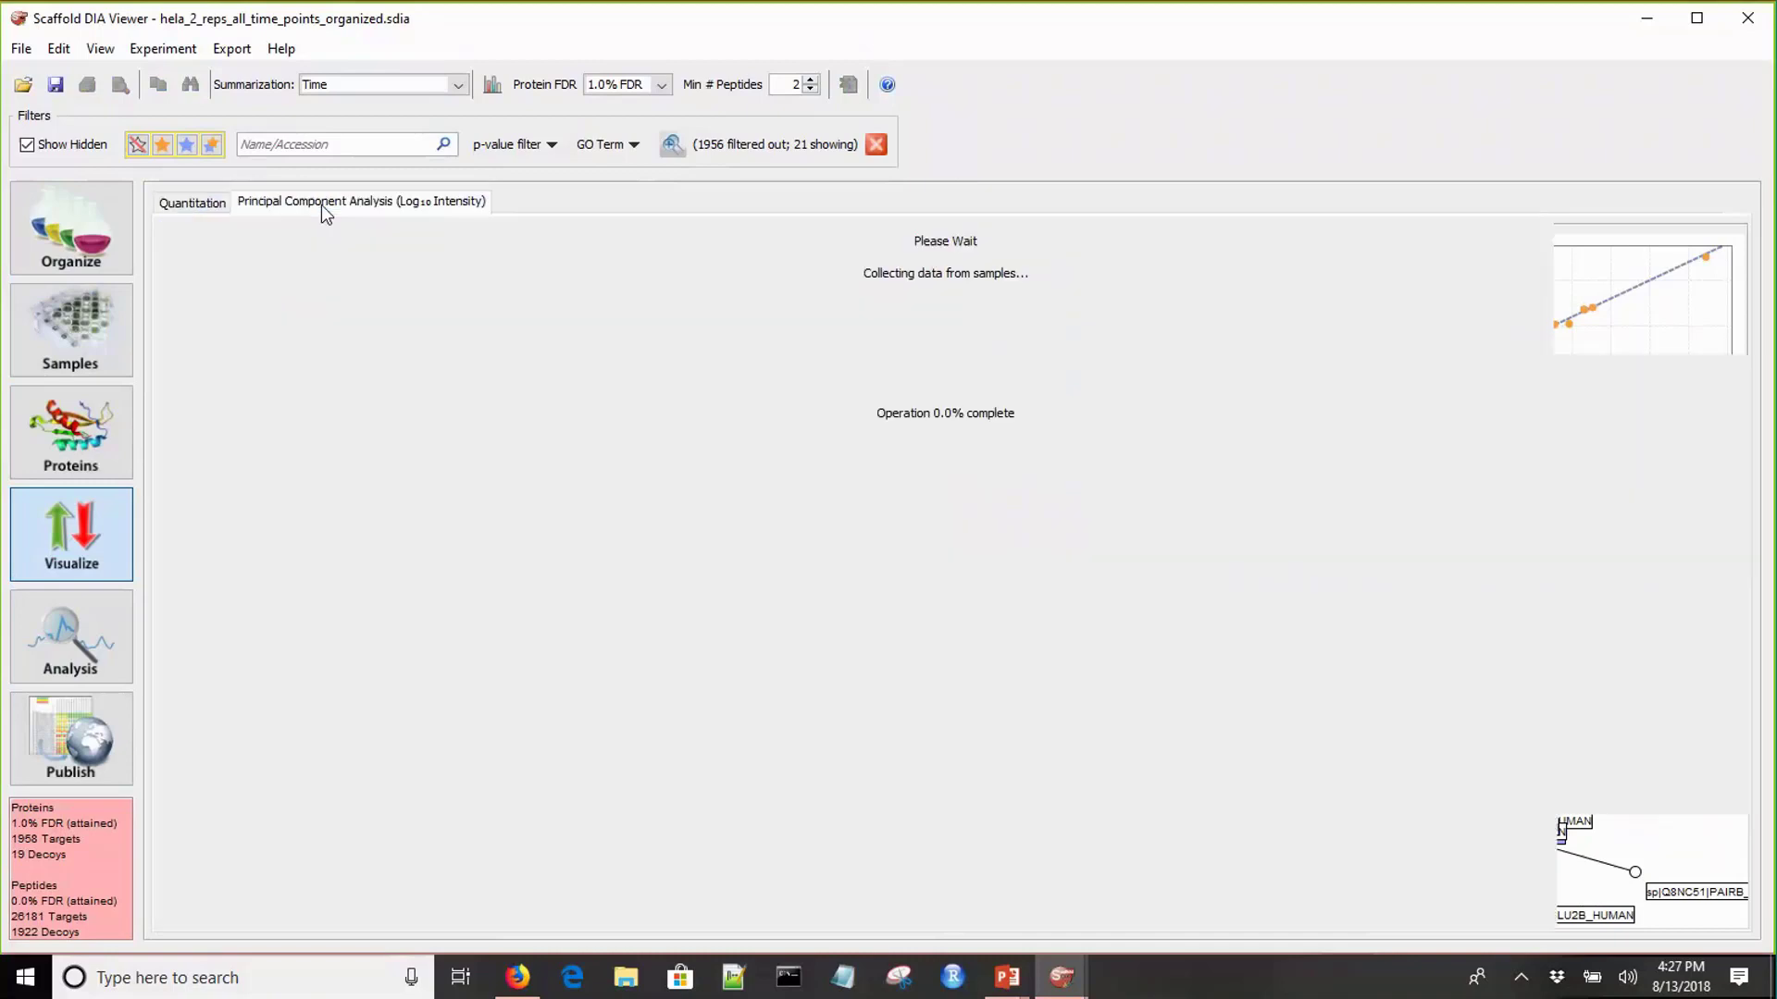